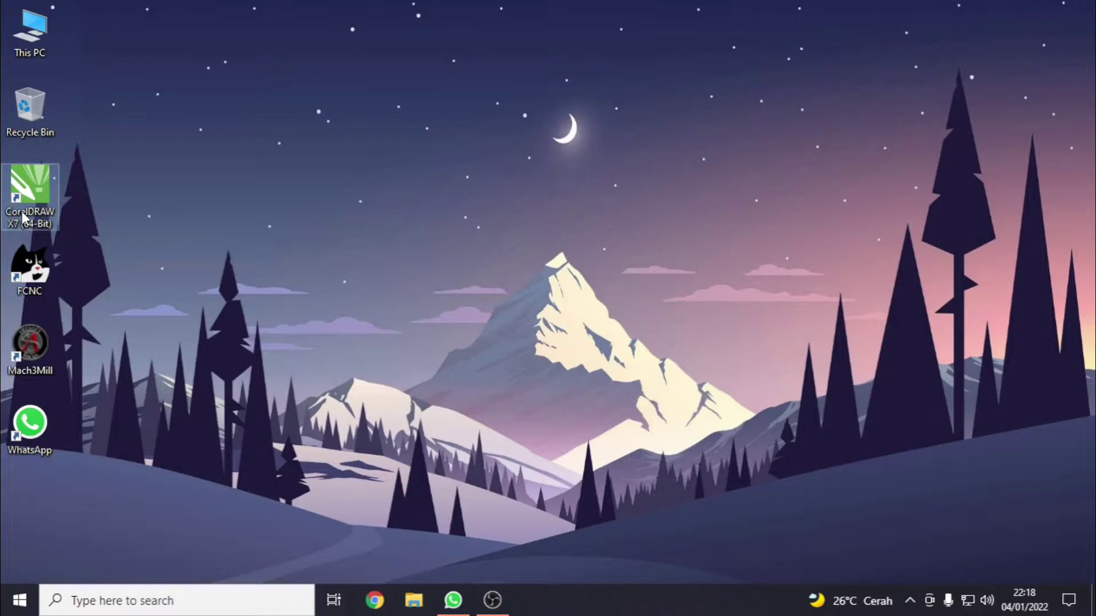
Step: Launch CorelDRAW X7 and create a new custom 1000 × 1000 mm document with millimetres as the unit
double_click(22, 211)
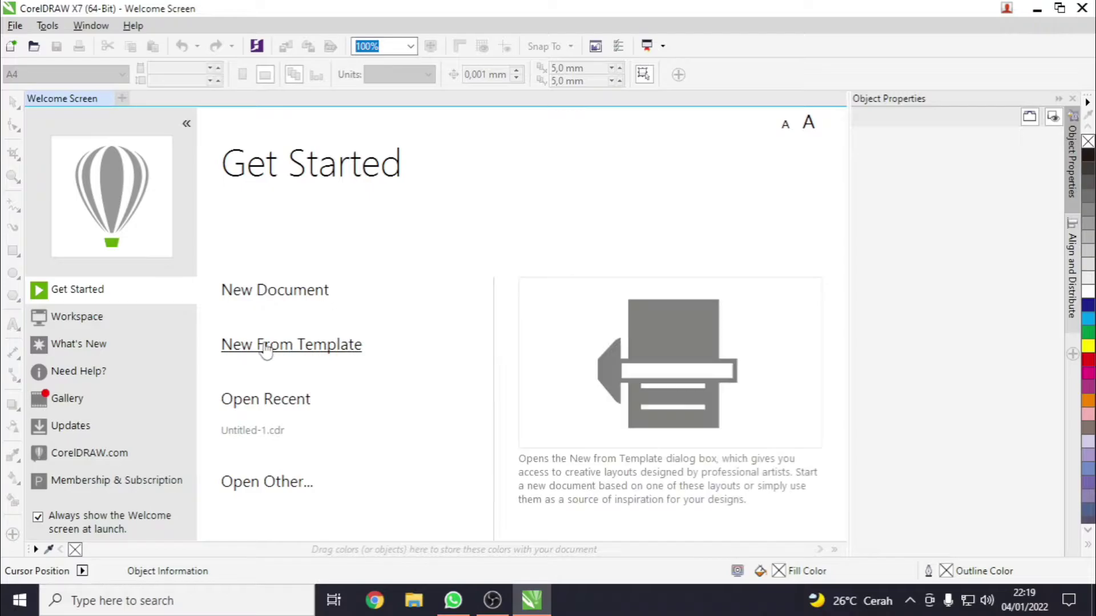
click(258, 296)
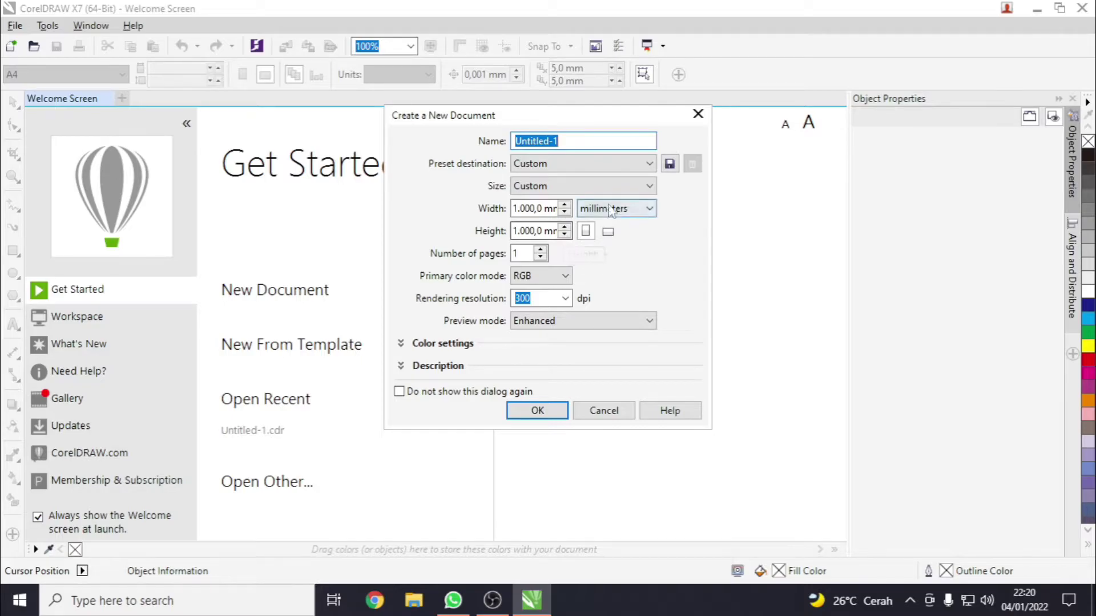
click(628, 212)
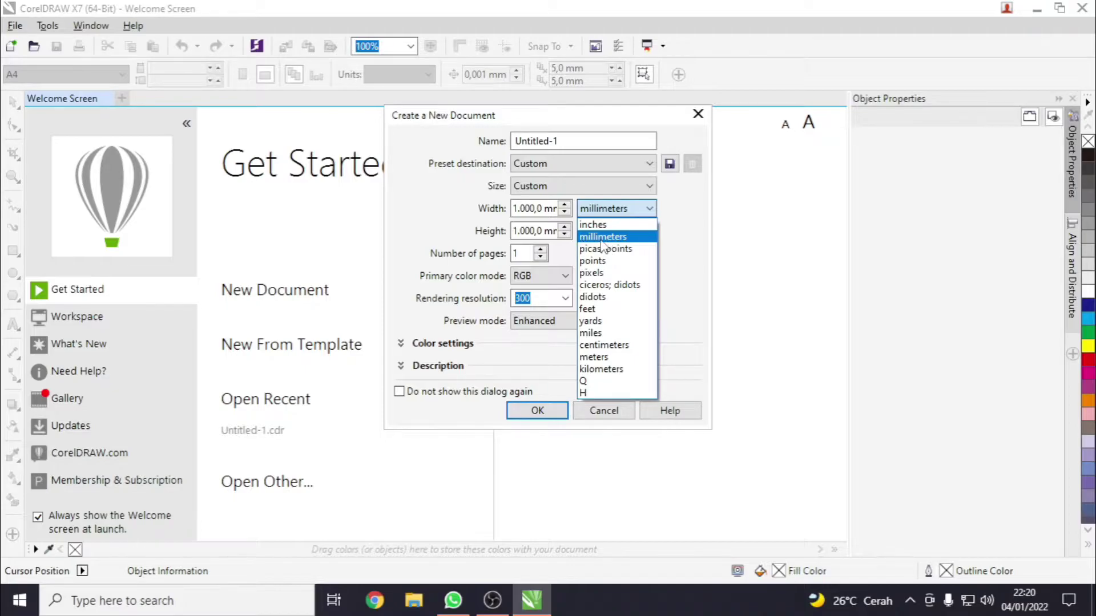
click(600, 239)
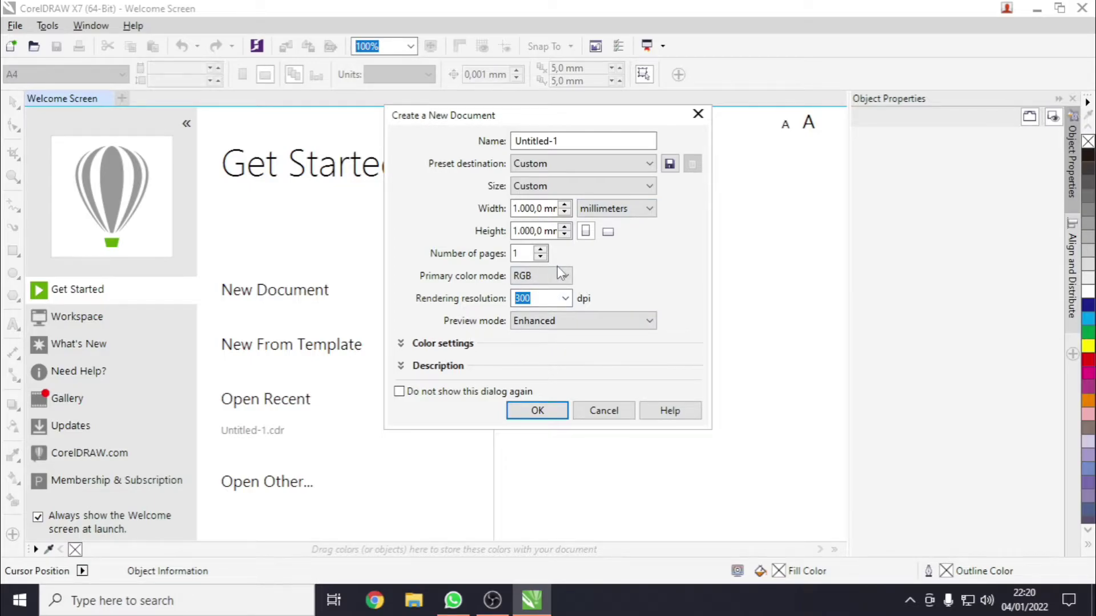
click(537, 410)
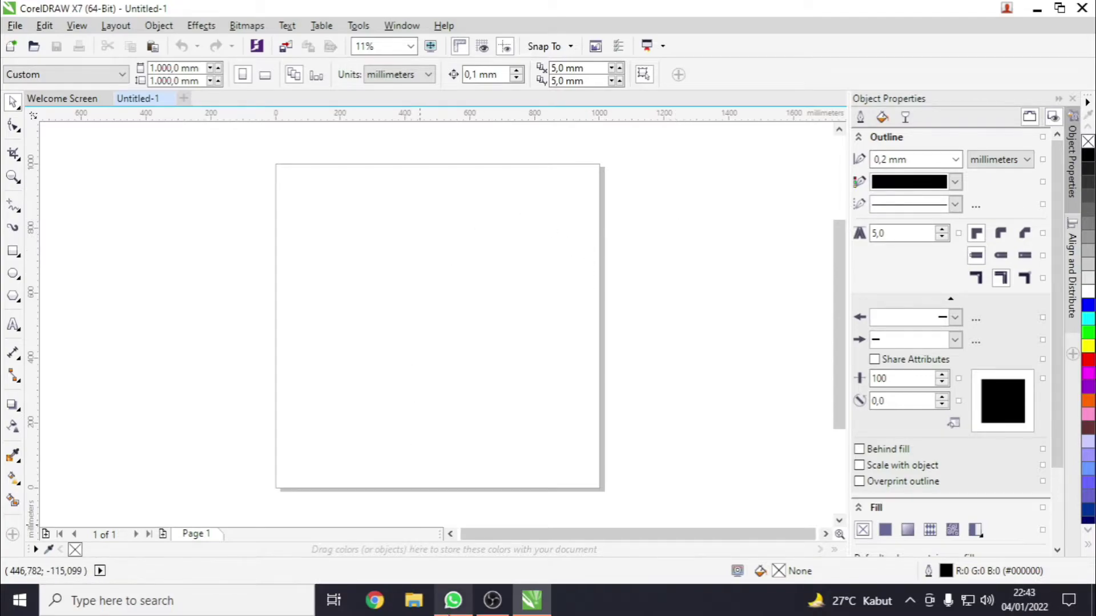
Step: Switch to WhatsApp, copy the order wording "Atas Pembukaan toko baru TB KHAKHA JAYA" from the team chat, and return to CorelDRAW
key(alt+Tab)
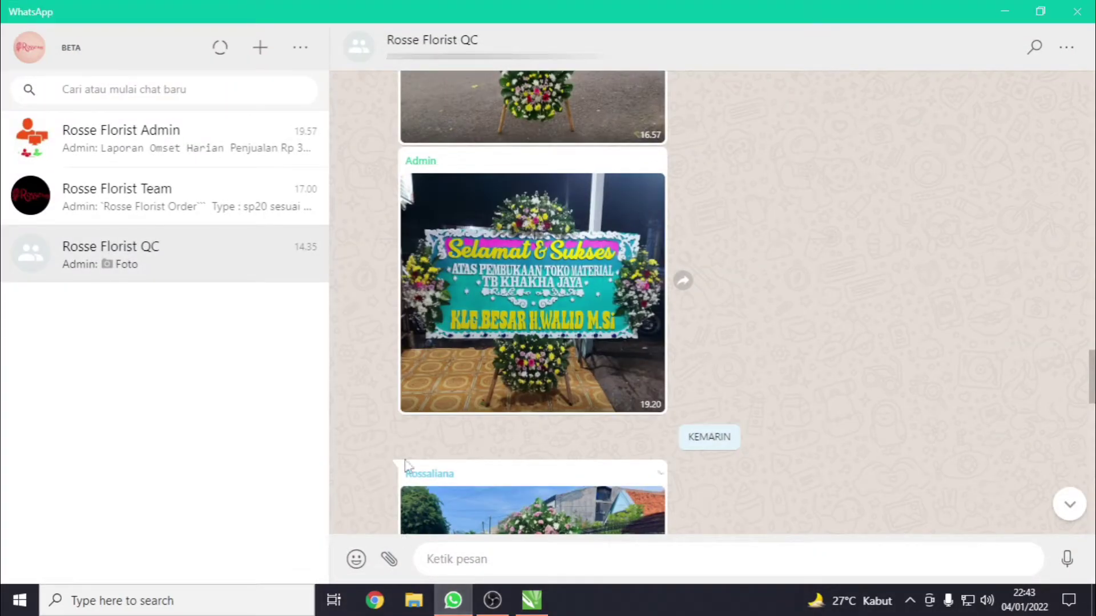
scroll(536, 463, down, 15)
scroll(537, 463, up, 10)
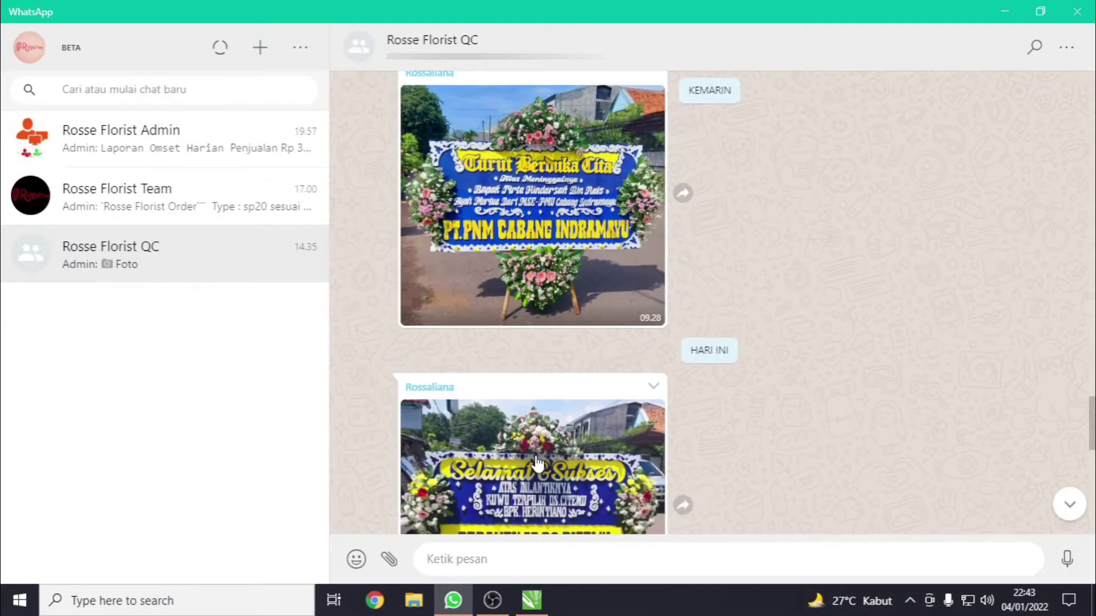
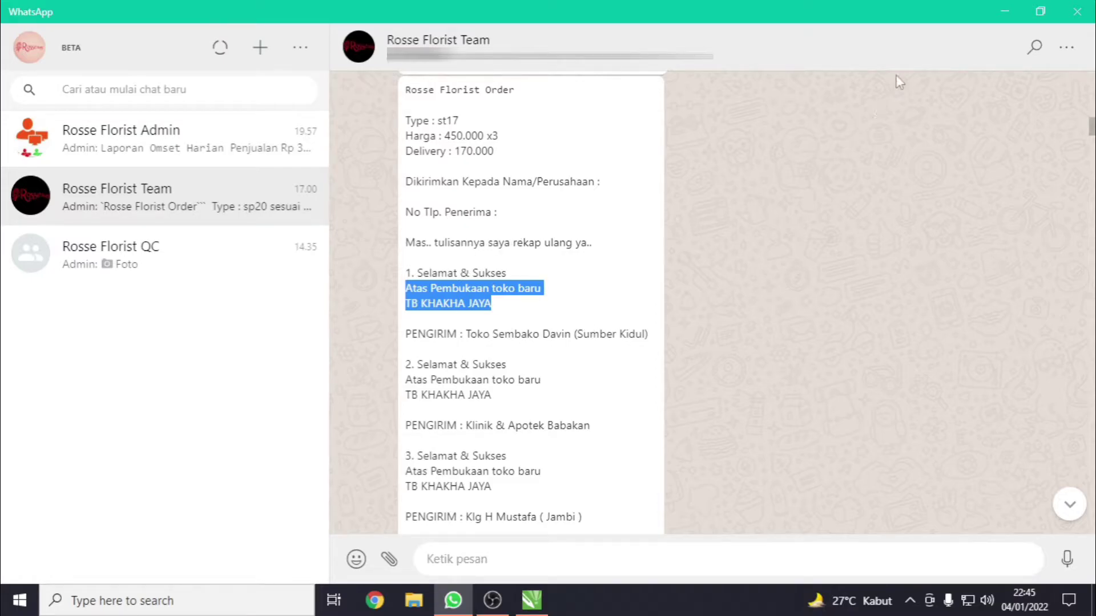
click(1005, 12)
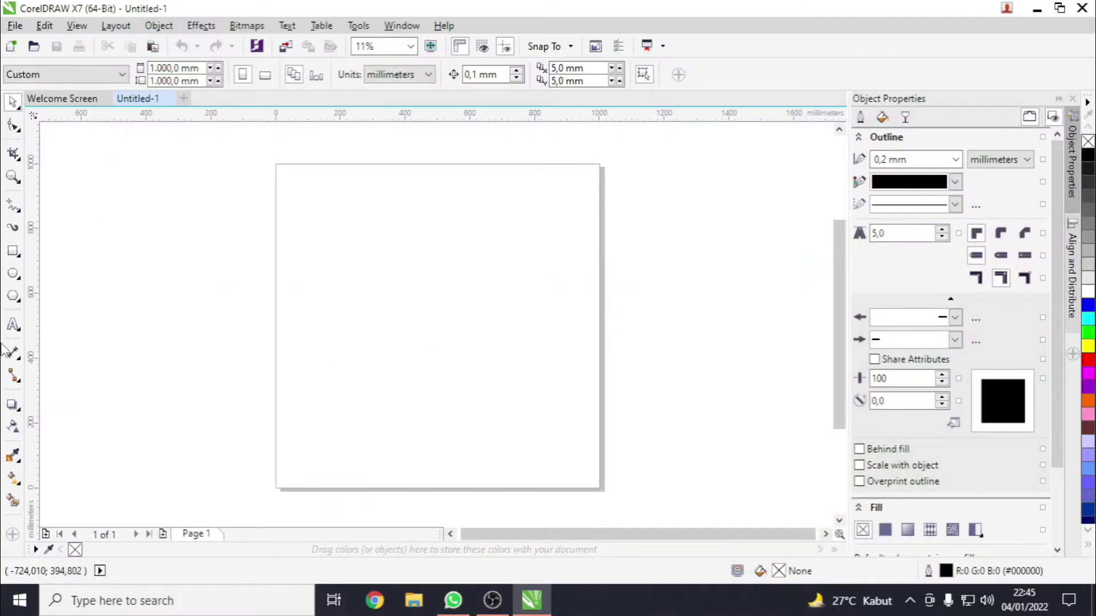
Step: Try to paste the copied order wording onto the page with the Text tool
click(16, 325)
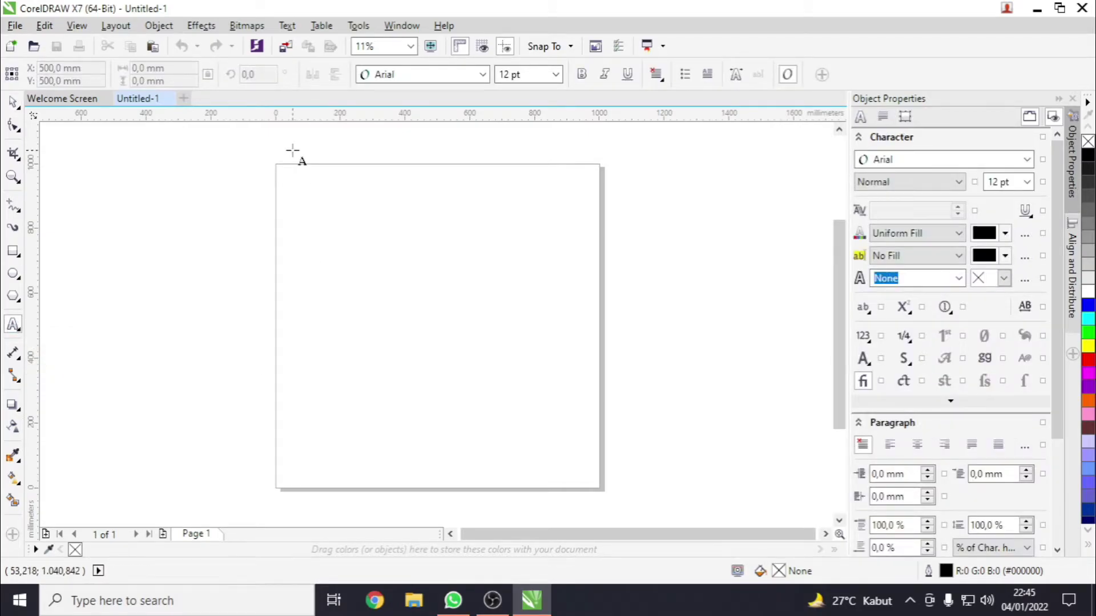
click(352, 231)
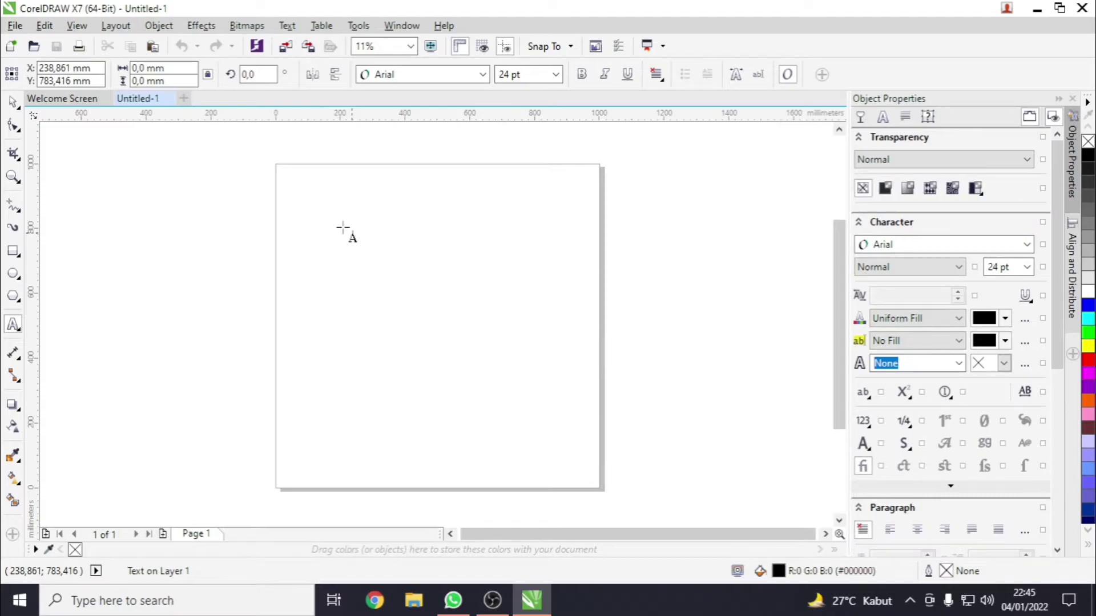
right_click(362, 239)
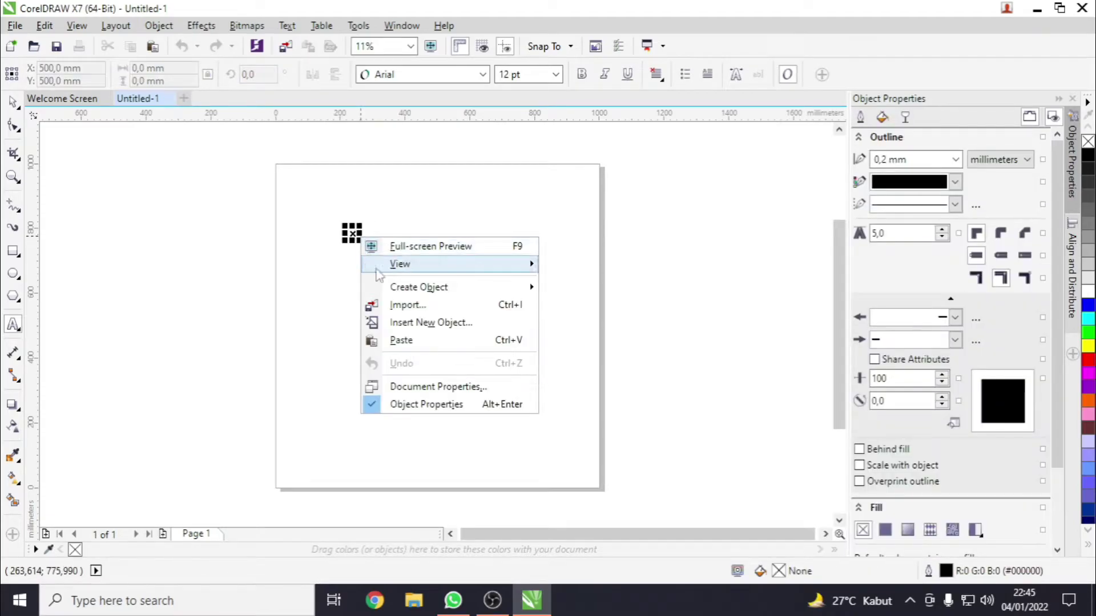
click(414, 342)
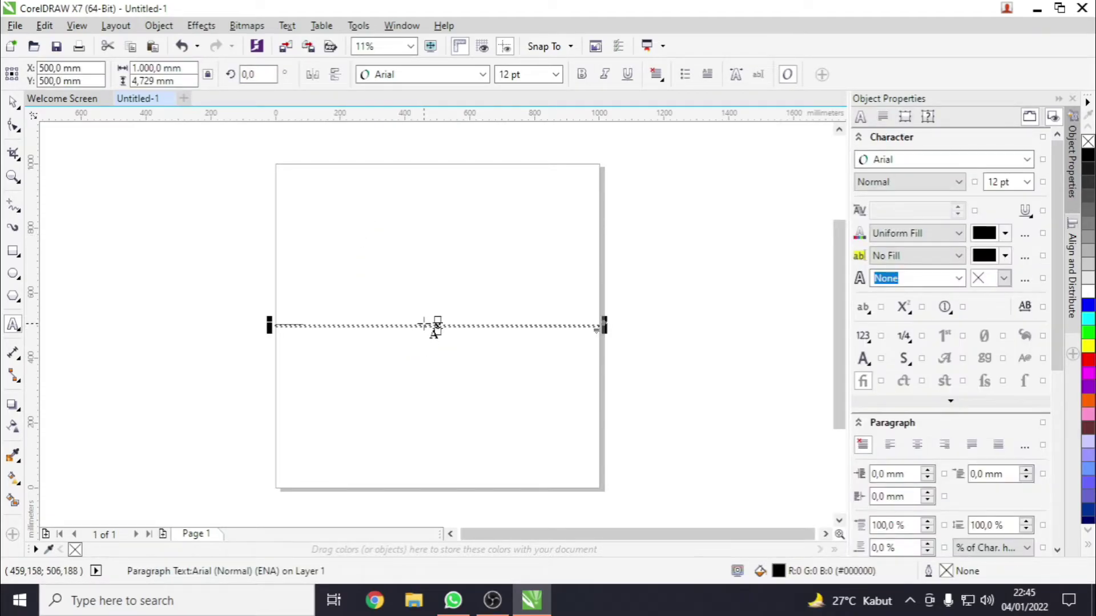
key(ctrl+z)
Step: Insert "Atas Pembukaan toko baruTB KHAKHA JAYA" as artistic text near the page's upper left and enlarge it to about 1072 mm wide
click(323, 193)
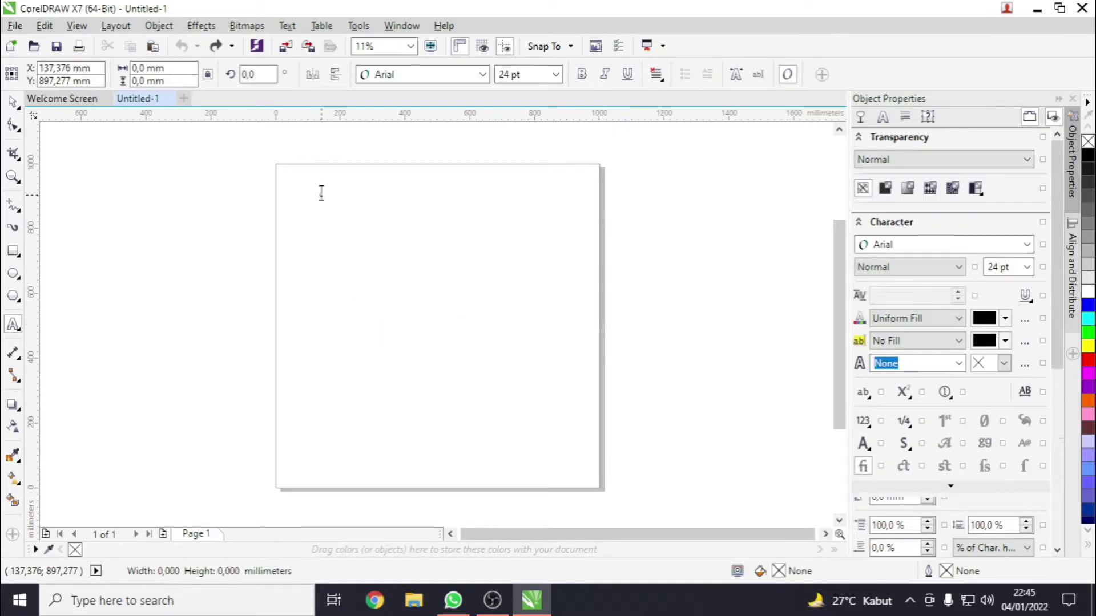
text(____________________________________)
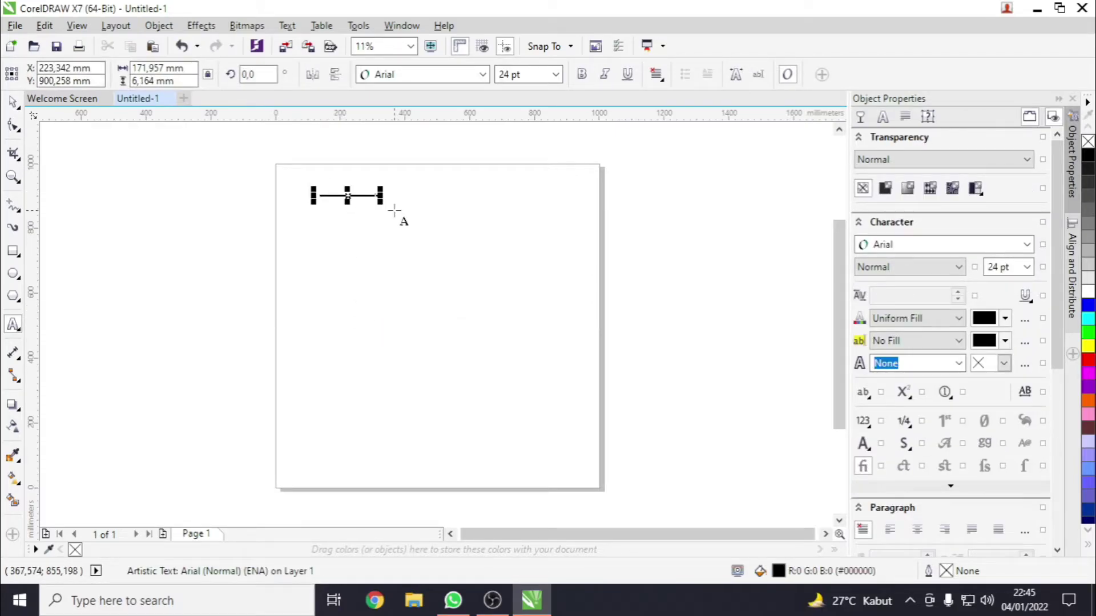
drag(384, 201, 679, 331)
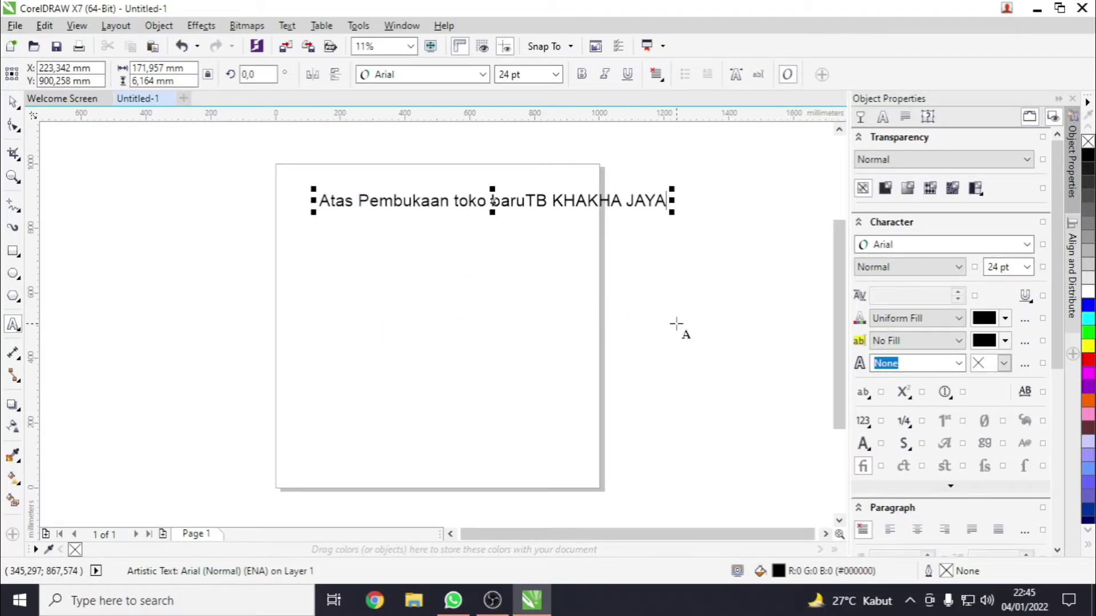
Step: Change the text's case to UPPERCASE and scale it up to about 1866 mm wide
click(13, 102)
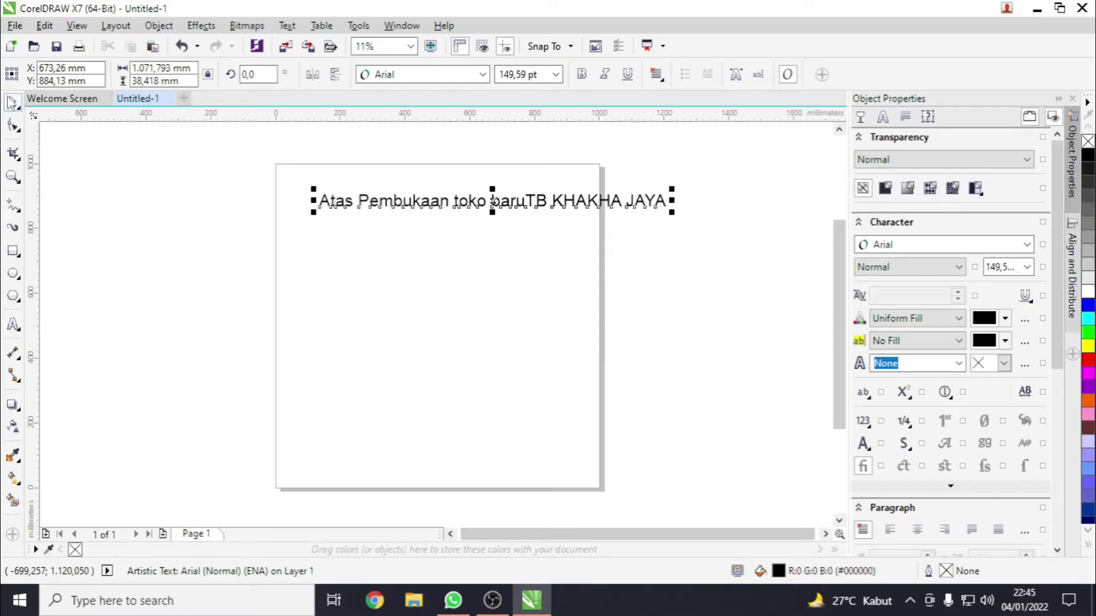
click(288, 26)
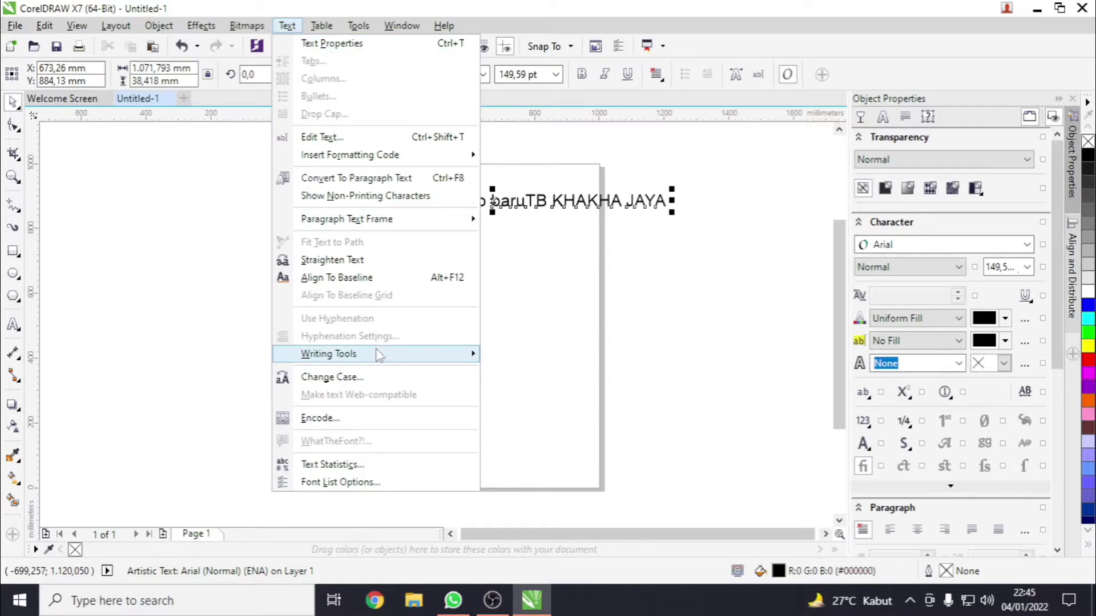
click(377, 379)
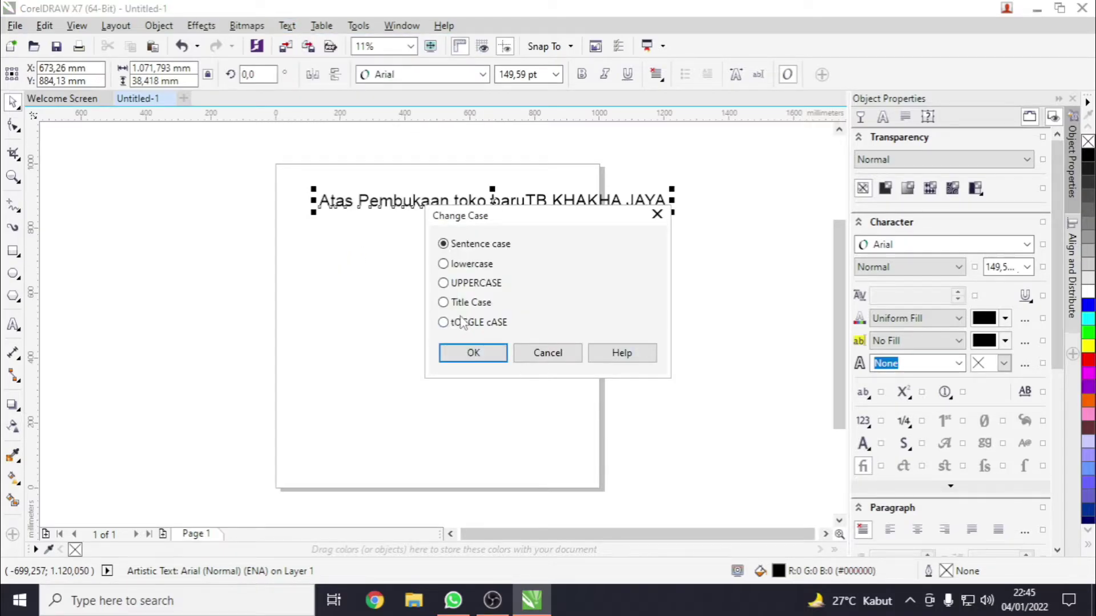
click(452, 284)
click(473, 353)
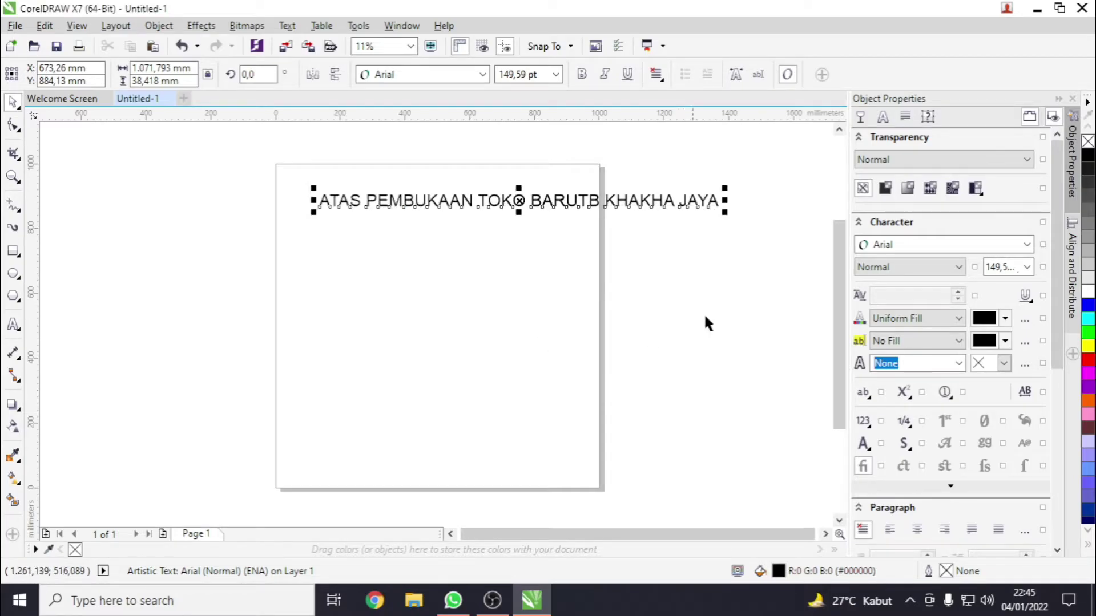
drag(725, 211, 832, 218)
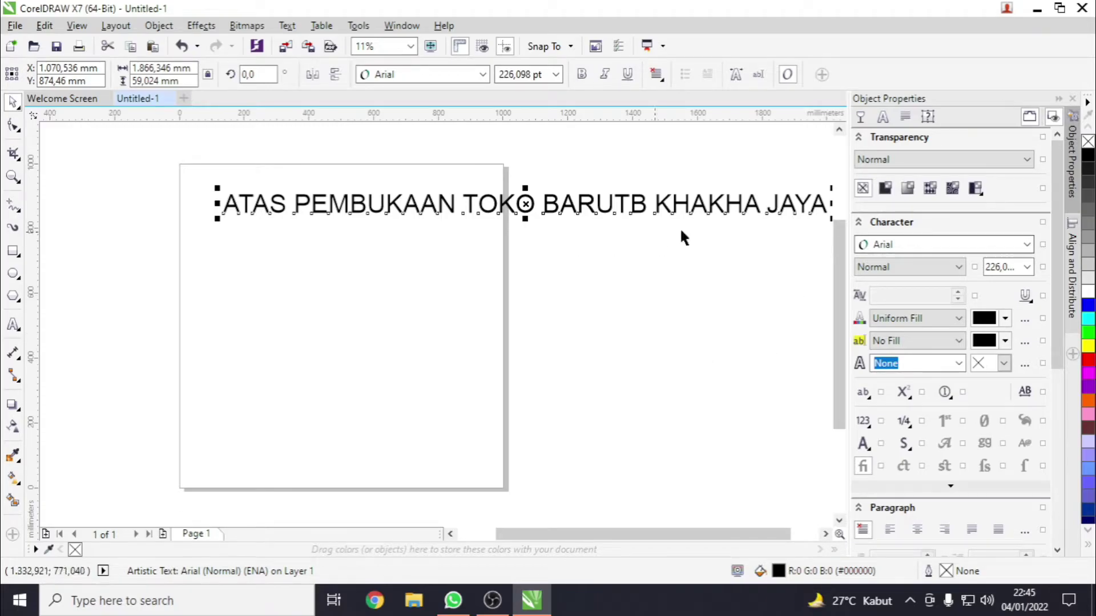
Step: Give the text no fill with a black outline, and move it to about X 679 mm, Y 931 mm
click(1087, 143)
right_click(1088, 155)
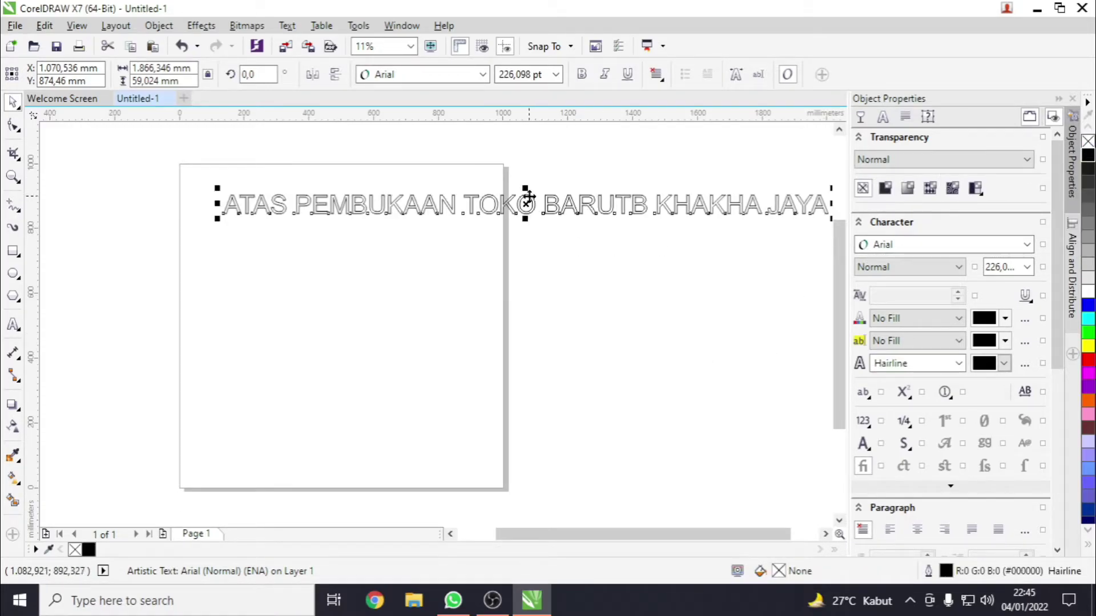
drag(524, 204, 402, 185)
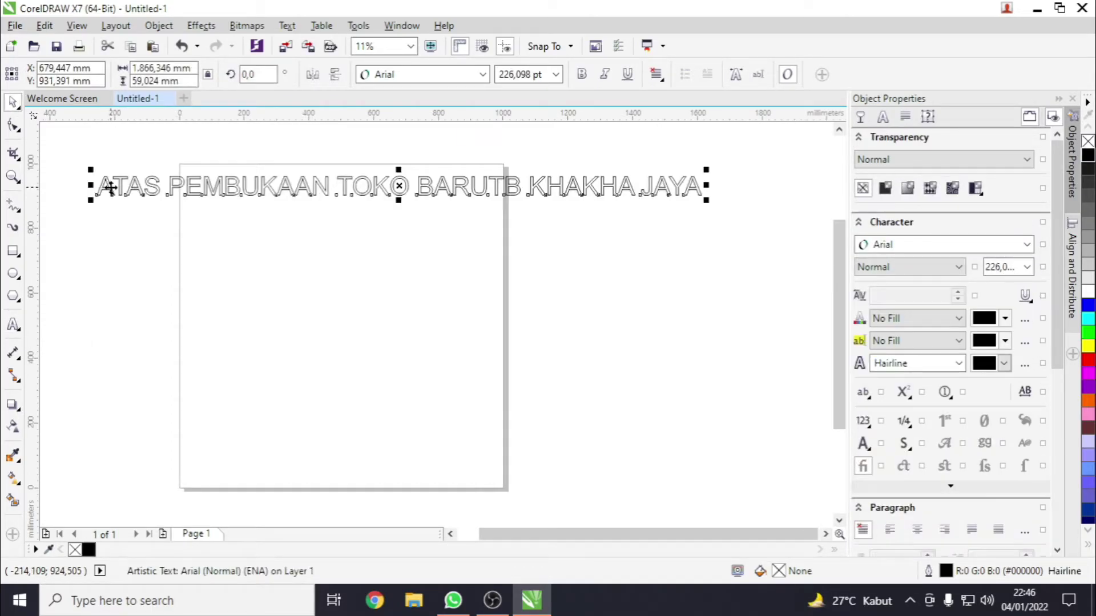
Step: Examine the letter outlines and the spacing between letters and words at the beginning of the text up close
scroll(125, 183, up, 3)
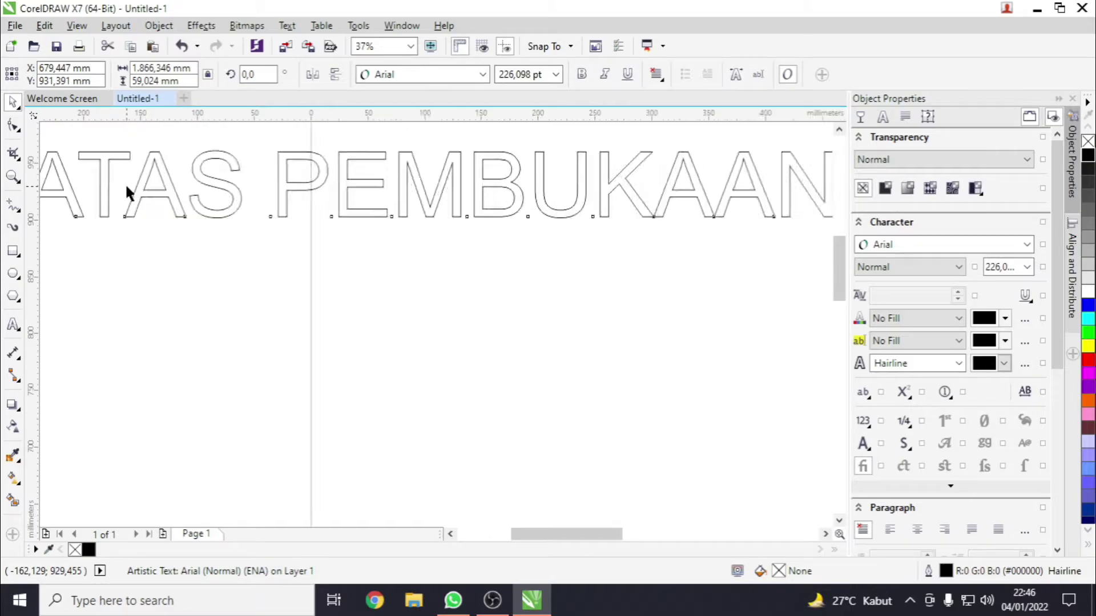
scroll(126, 184, down, 1)
scroll(62, 160, up, 2)
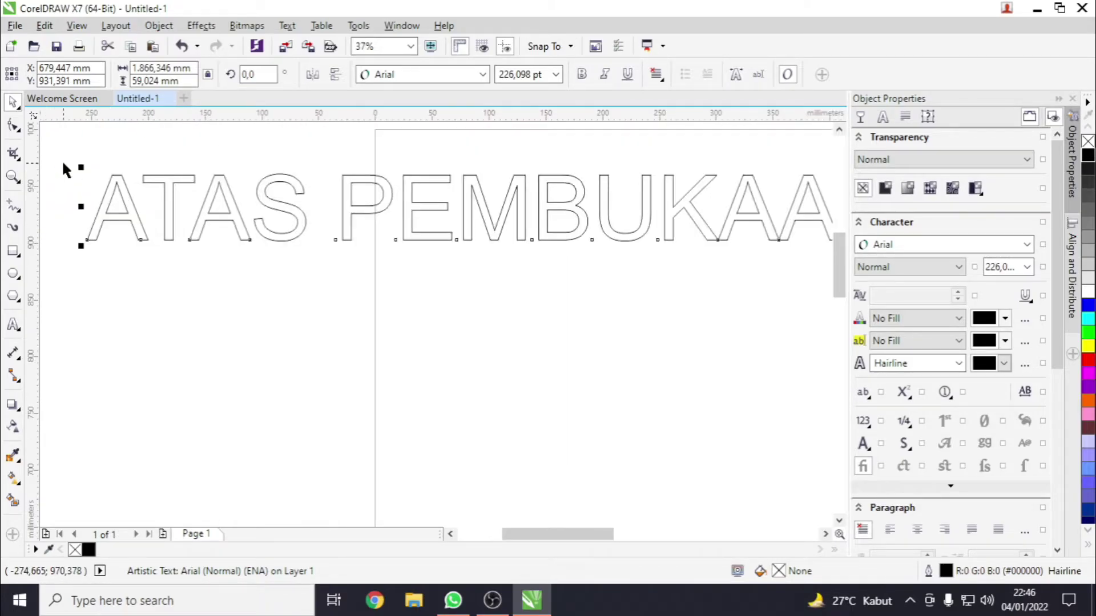
scroll(61, 159, up, 2)
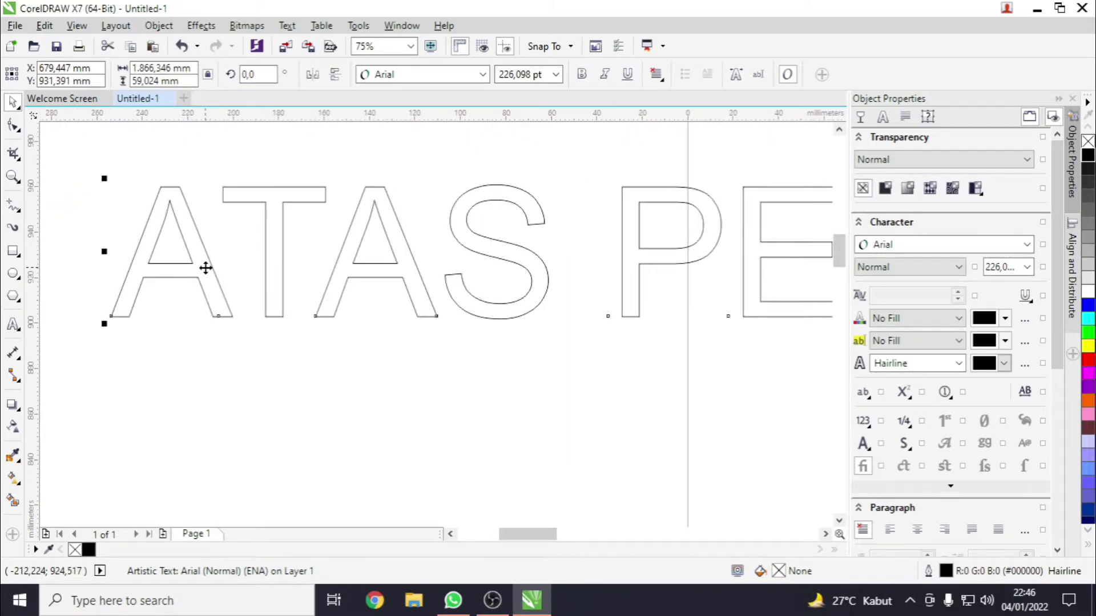
scroll(237, 261, down, 2)
scroll(236, 258, down, 2)
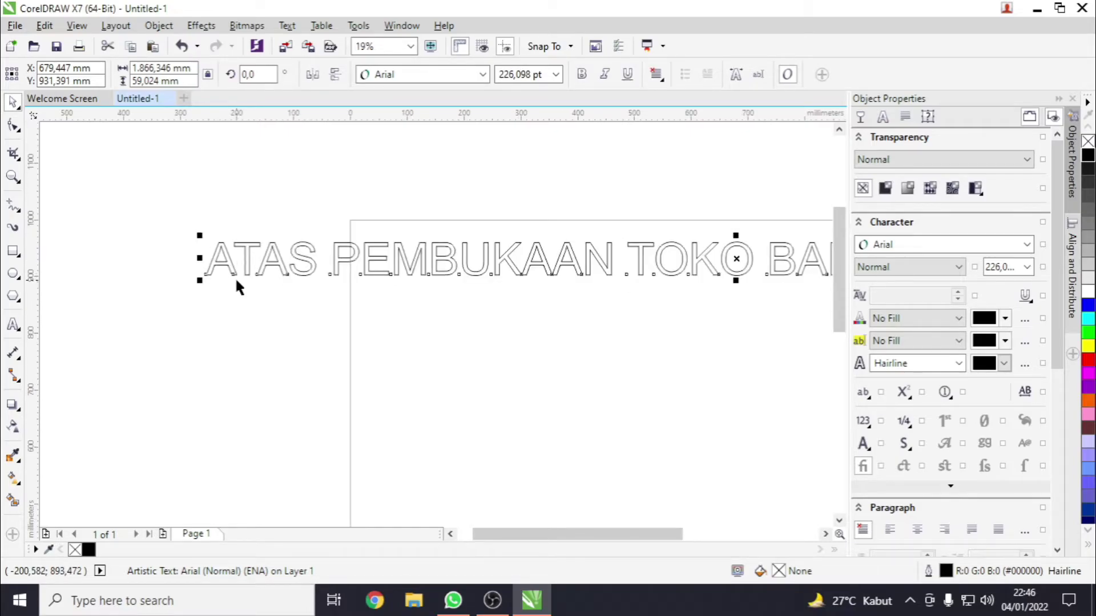
scroll(234, 276, up, 3)
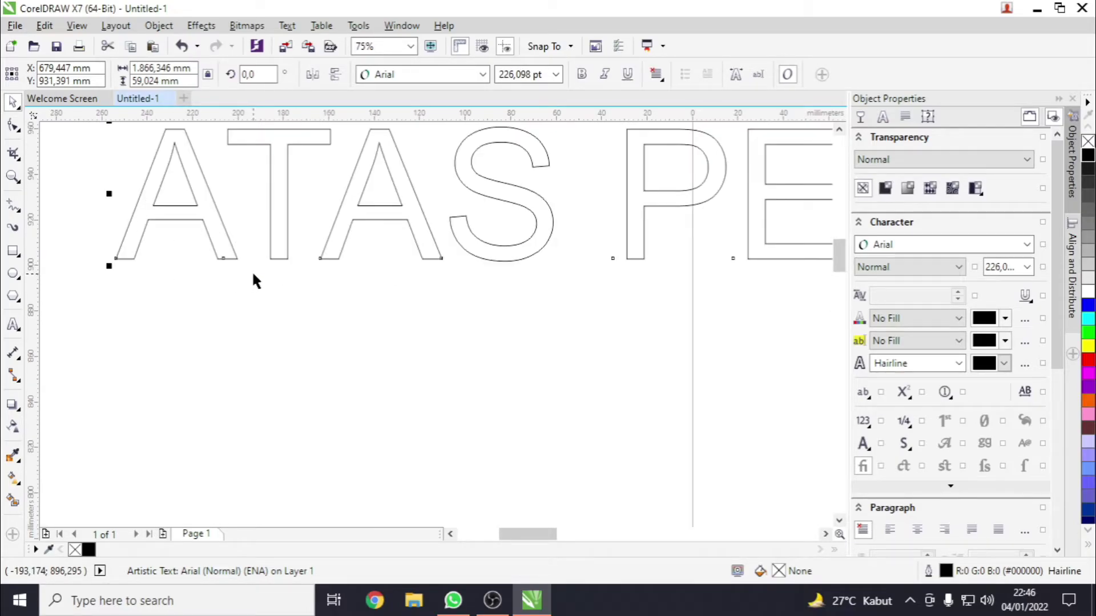
scroll(252, 275, down, 2)
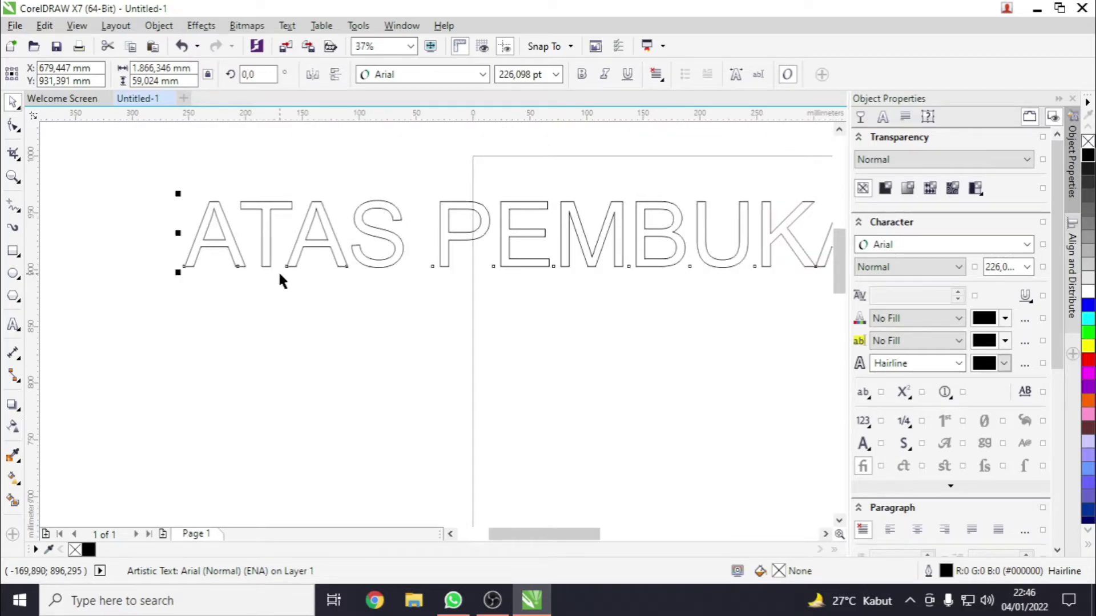
scroll(313, 276, down, 2)
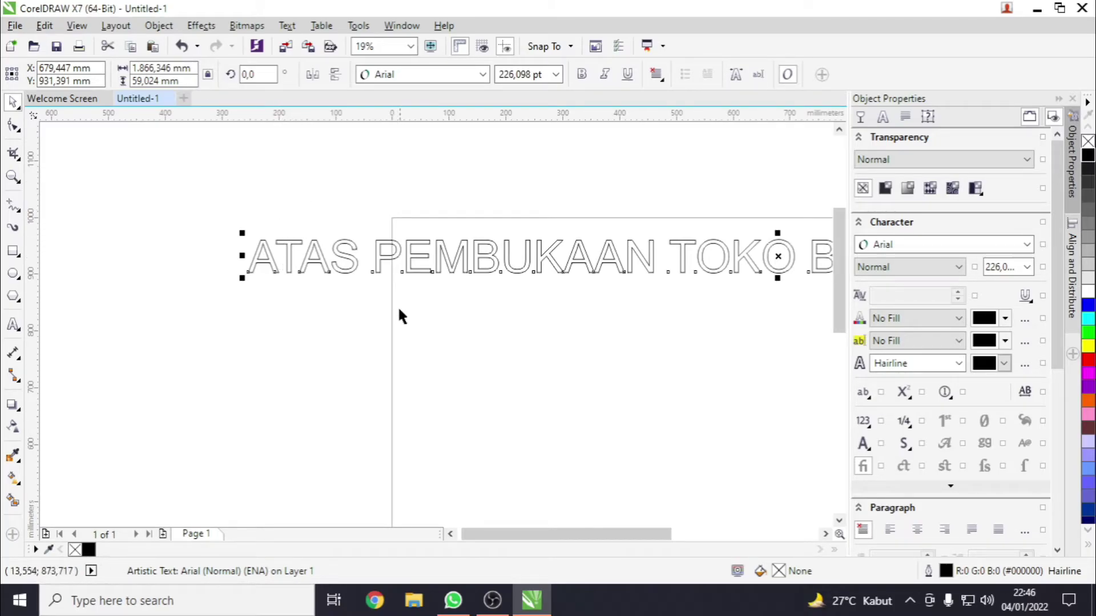
Step: Move the text to about X 537 mm, Y 993 mm and delete the spaces before and after PEMBUKAAN
drag(581, 264, 502, 228)
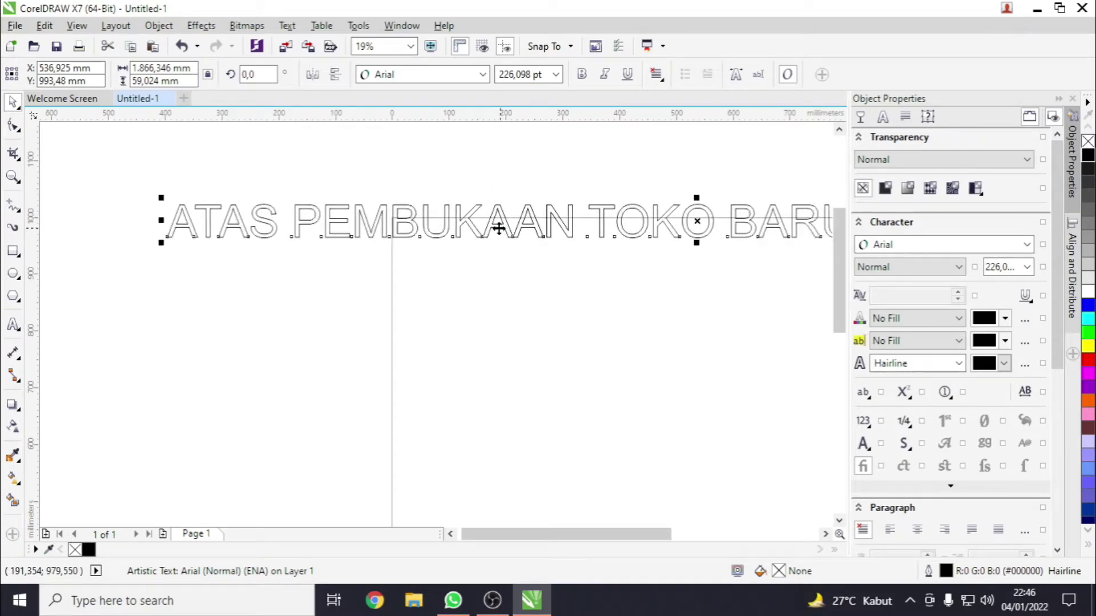
double_click(296, 214)
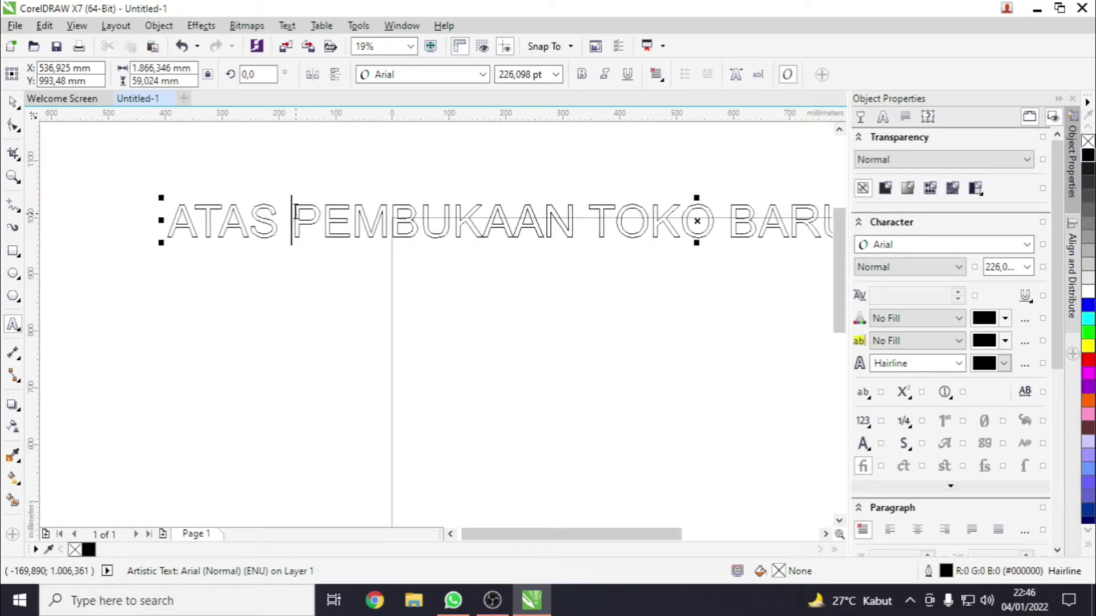
key(BackSpace)
click(592, 248)
key(BackSpace)
scroll(749, 310, down, 3)
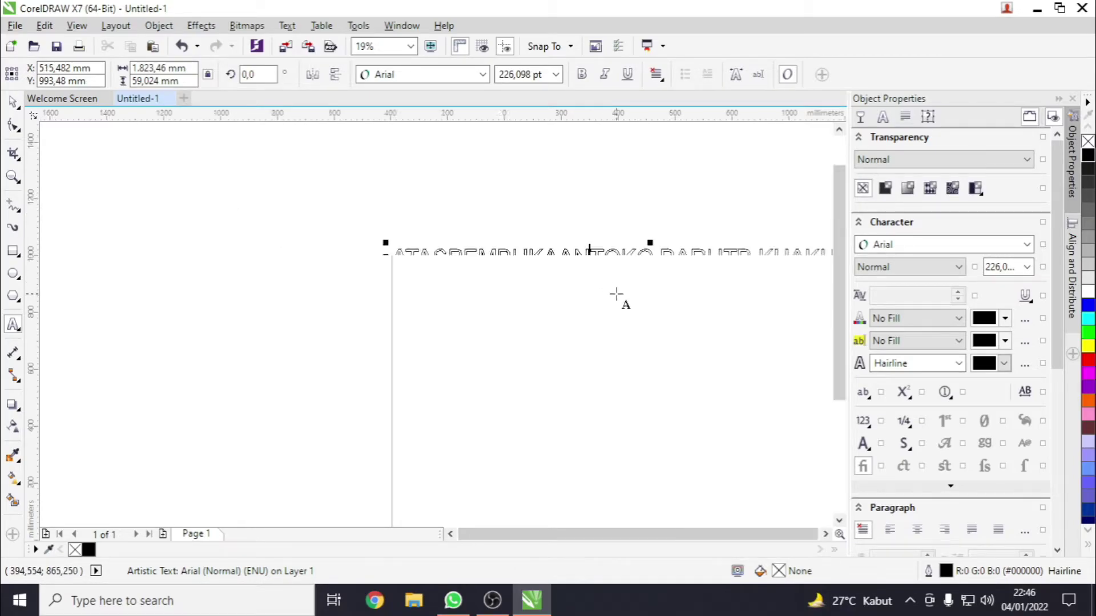
Step: Delete the remaining spaces between TOKO and BARU, TB and KHAKHA, and KHAKHA and JAYA
scroll(705, 278, up, 3)
click(376, 251)
key(BackSpace)
click(546, 263)
key(BackSpace)
scroll(552, 280, down, 3)
scroll(552, 279, up, 3)
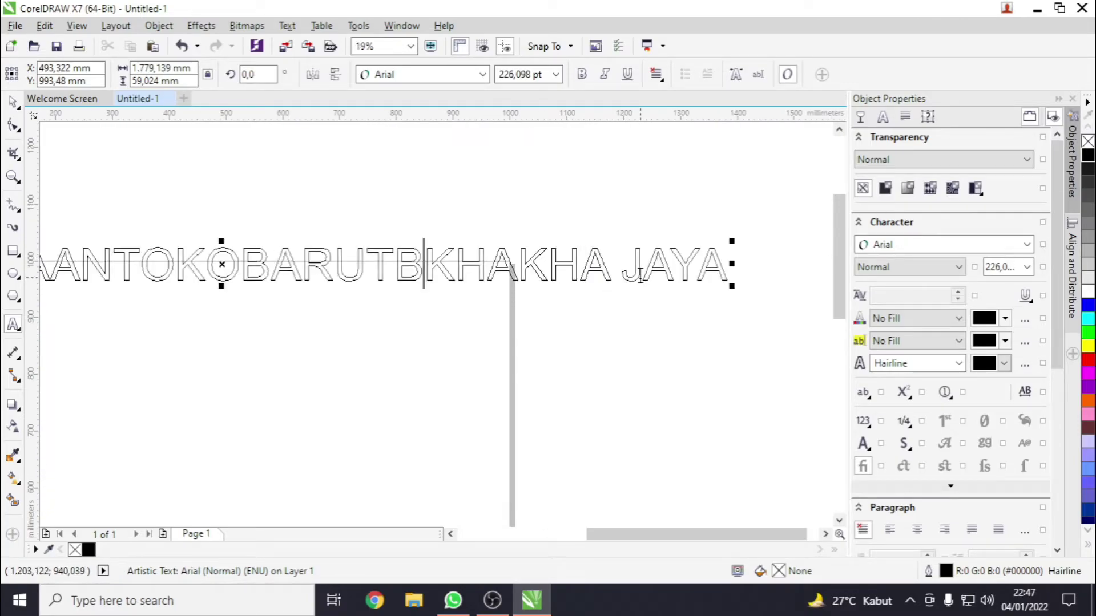
click(621, 268)
key(BackSpace)
scroll(611, 293, down, 3)
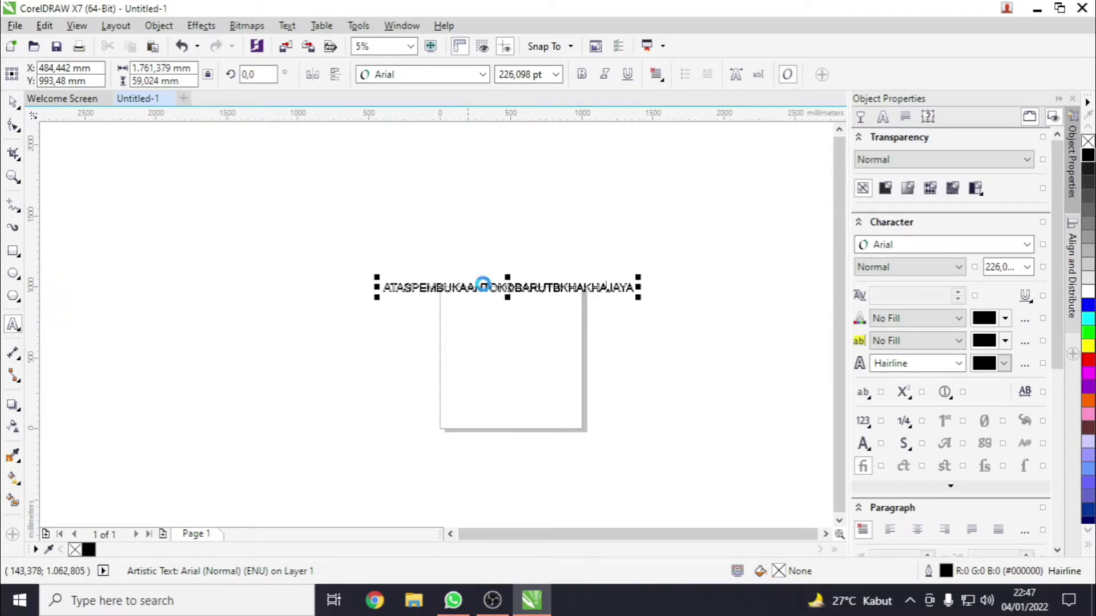
scroll(598, 323, up, 3)
drag(589, 302, 568, 264)
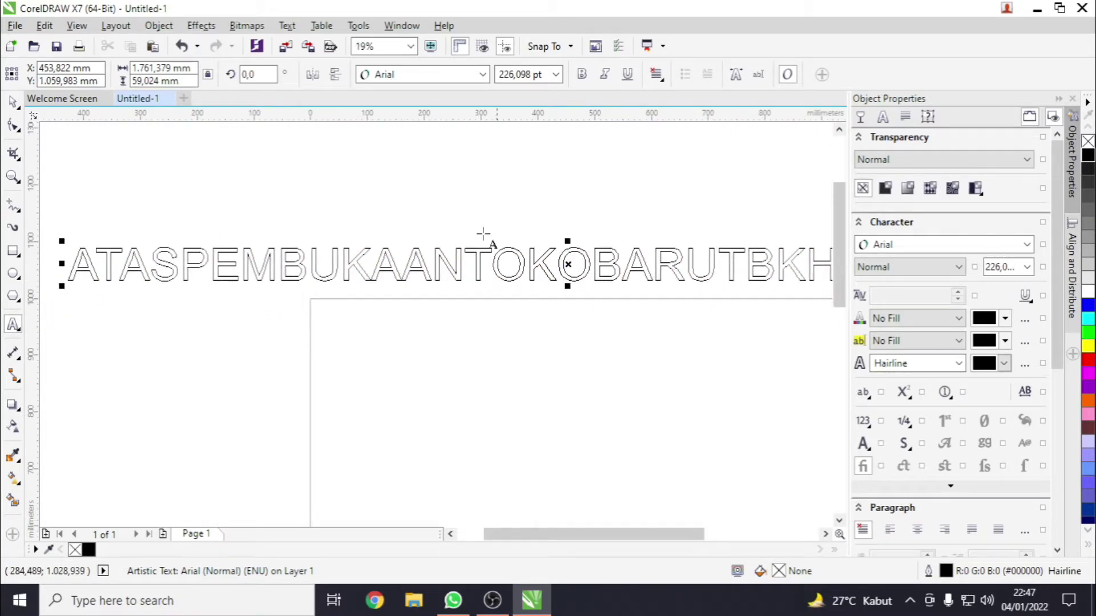
click(465, 79)
click(482, 74)
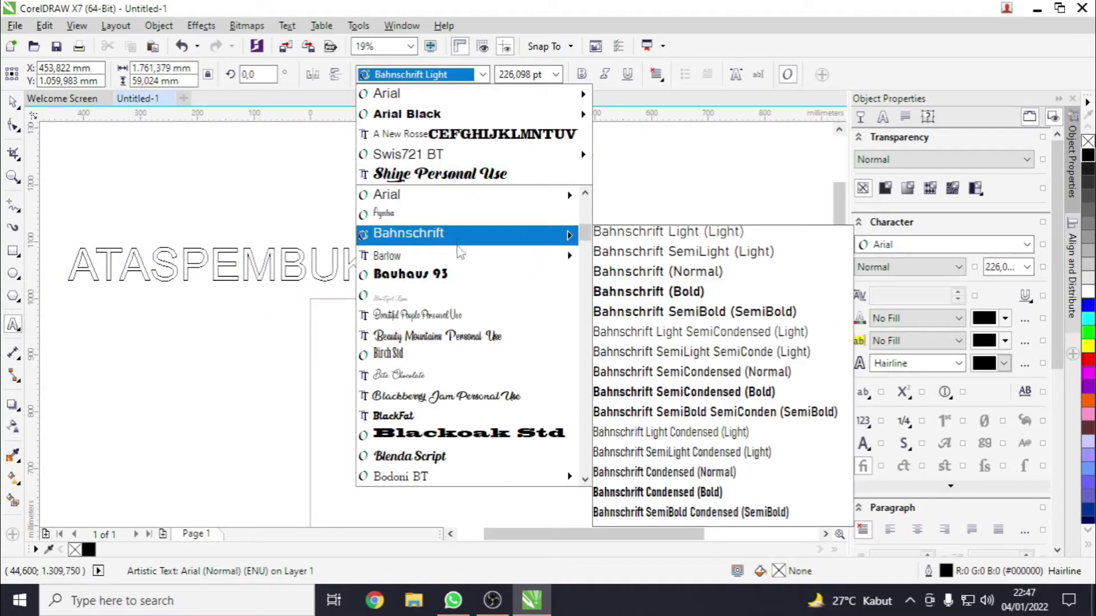
click(474, 135)
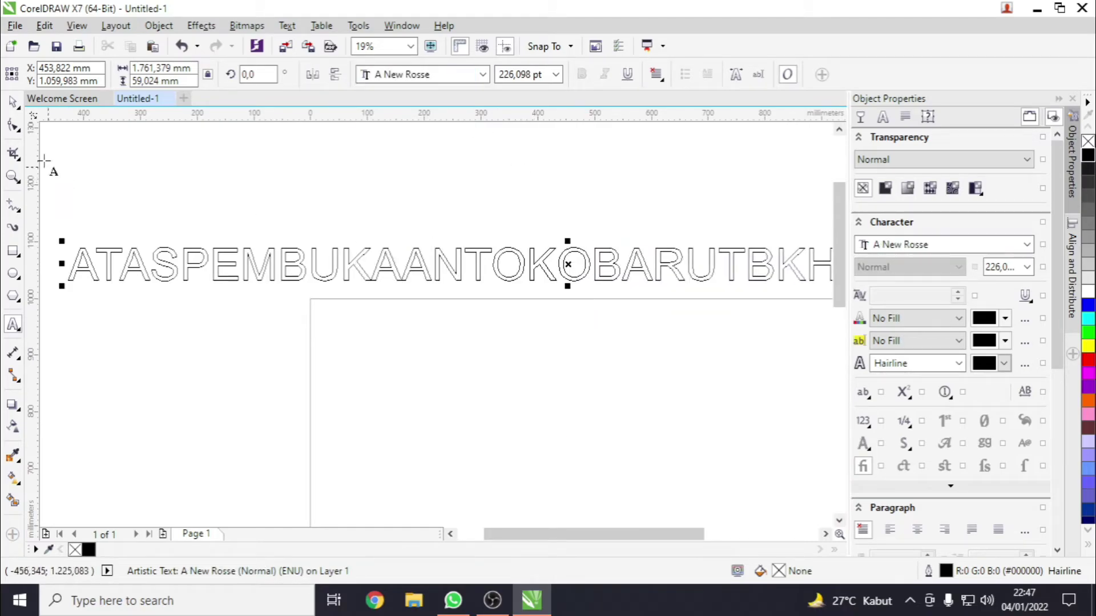
key(ctrl+z)
Step: Move the text to about X 904 mm, Y 947 mm and change its font to A New Rosse
drag(430, 261, 469, 327)
scroll(469, 327, down, 3)
scroll(477, 333, up, 2)
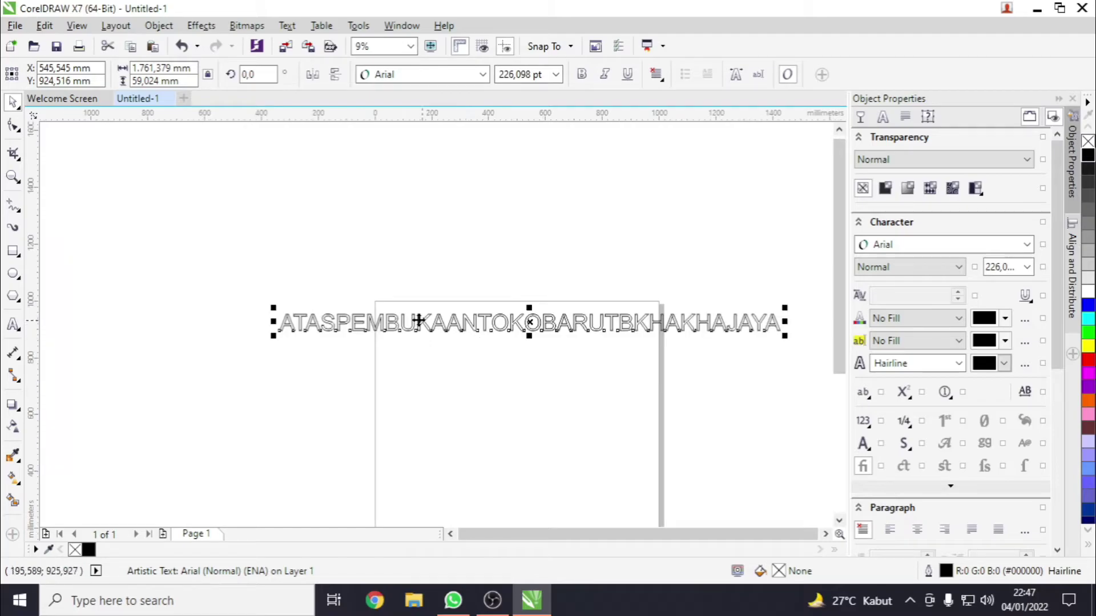
drag(371, 322, 473, 315)
scroll(460, 327, up, 2)
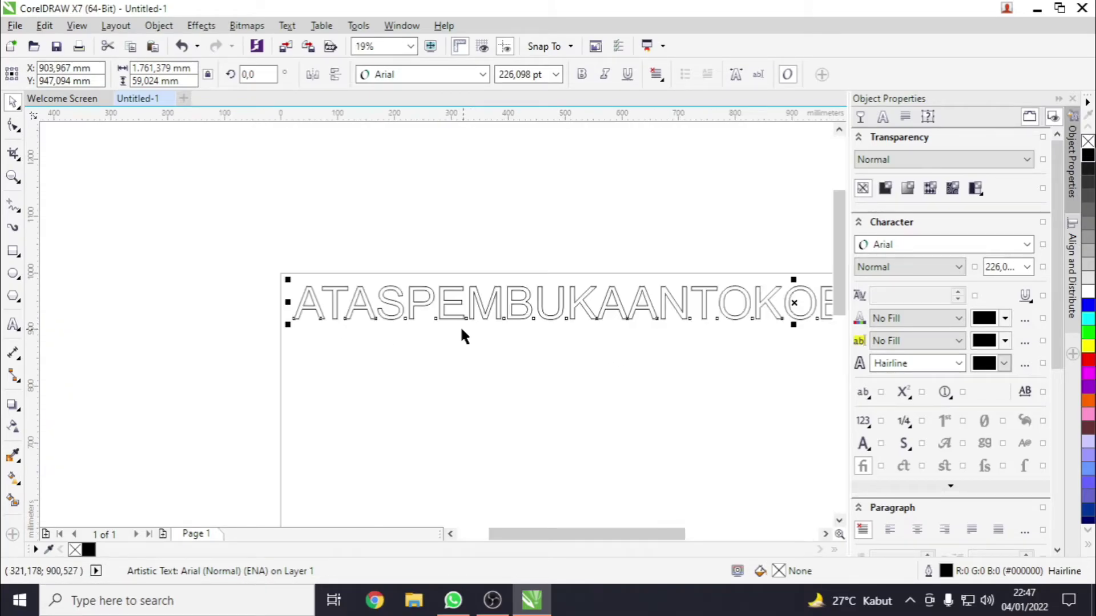
click(463, 74)
click(459, 114)
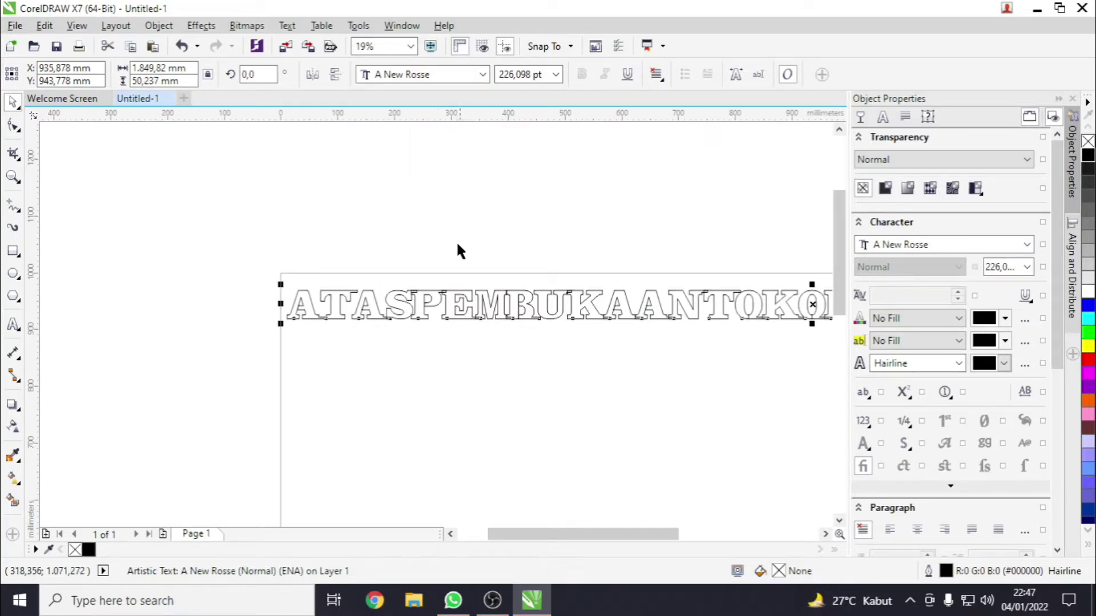
Step: Examine the outlines at the start of the text up close, checking where the serifs of neighbouring letters overlap or leave gaps
scroll(334, 316, up, 2)
scroll(334, 315, up, 4)
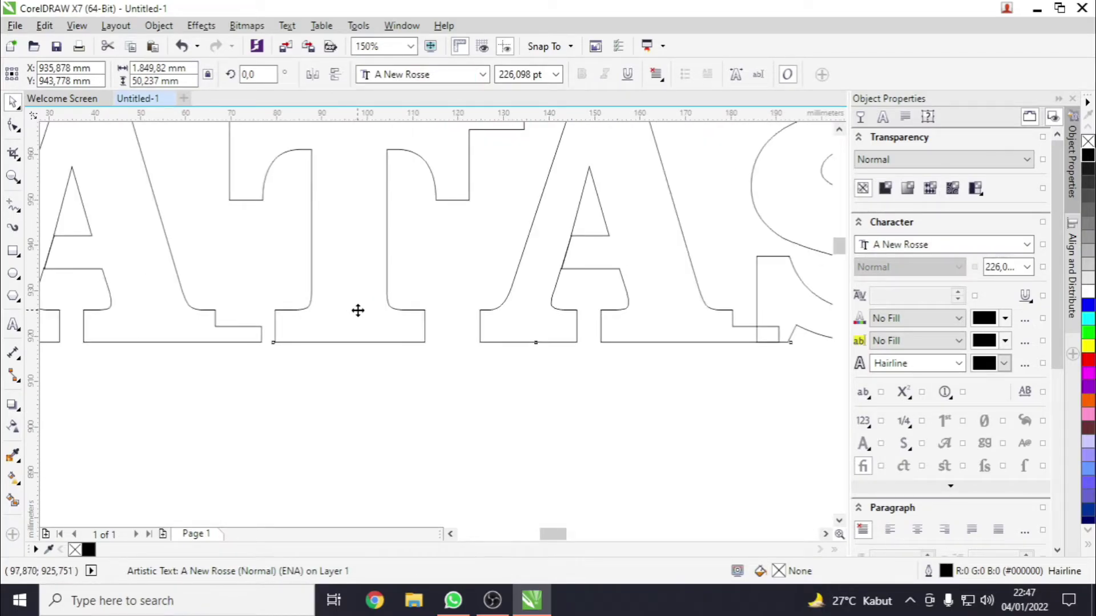
scroll(283, 313, down, 2)
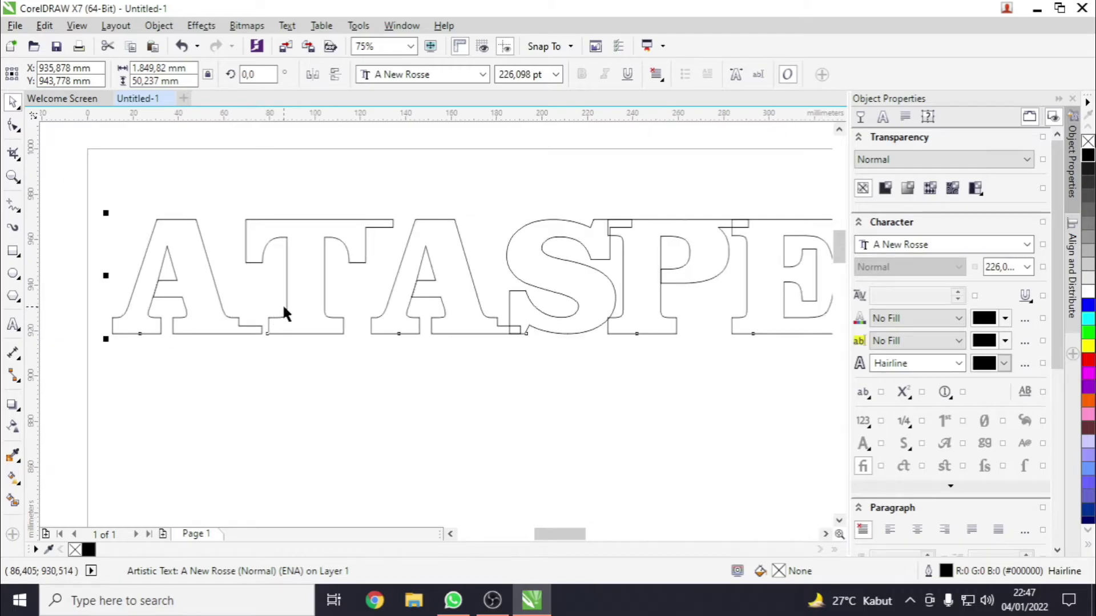
scroll(243, 325, down, 4)
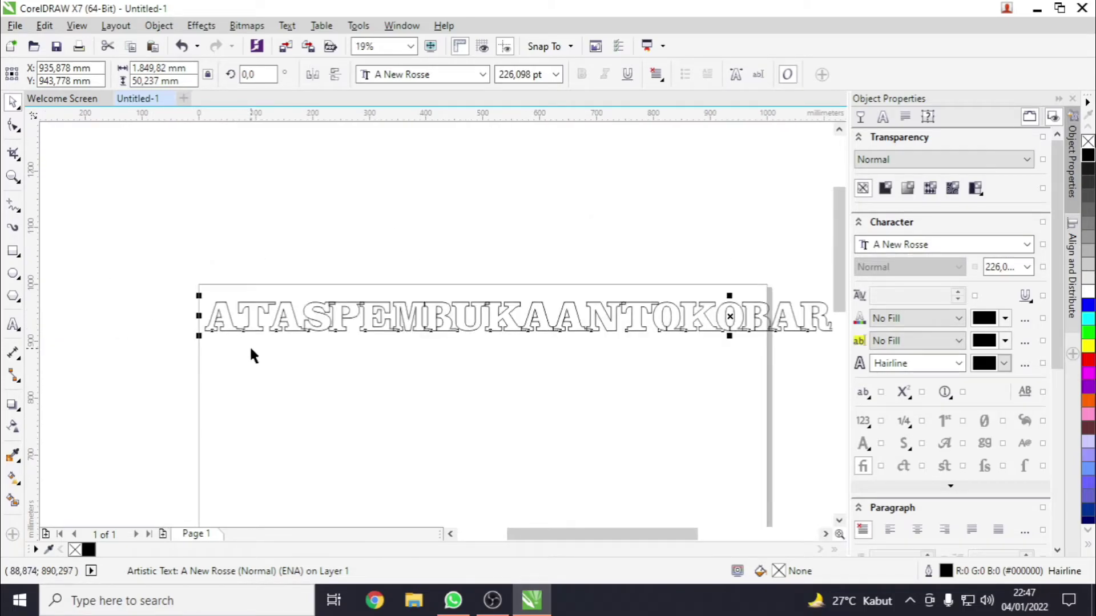
scroll(216, 338, up, 6)
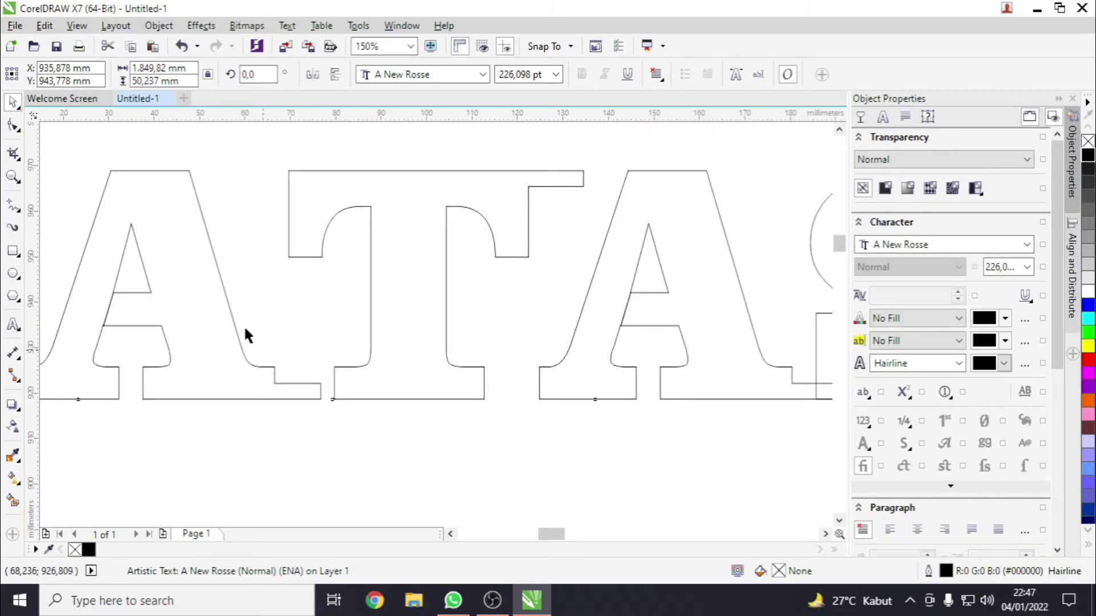
scroll(242, 297, down, 2)
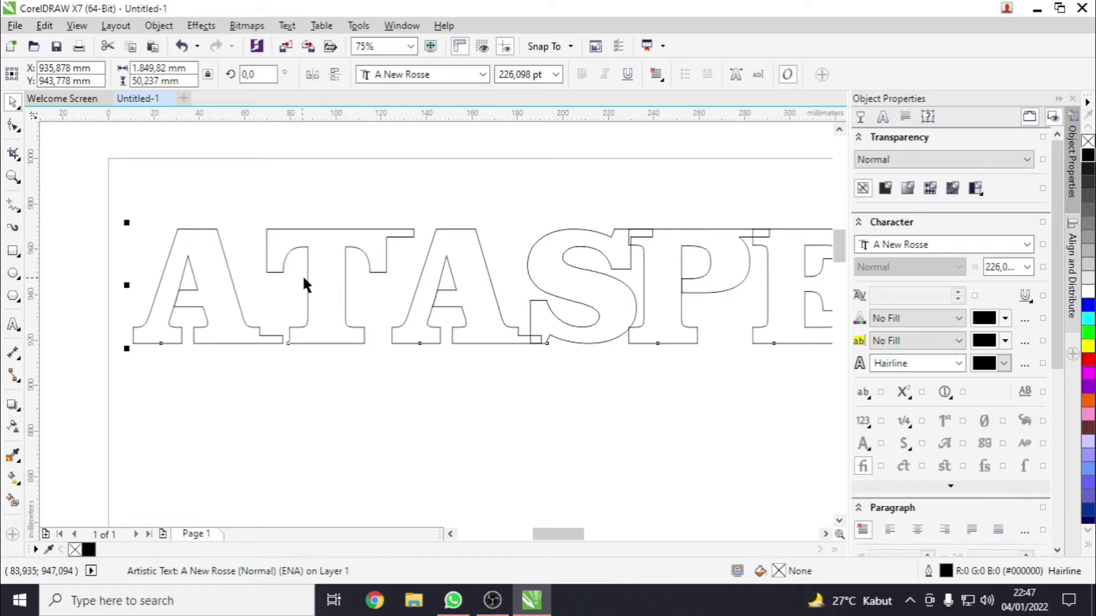
Step: Break the text apart into single letters and shift the first A and T to about X 87 mm so the serifs of ATA overlap
click(12, 103)
click(204, 270)
click(262, 142)
click(211, 288)
click(211, 288)
drag(211, 288, 234, 289)
shift+click(333, 272)
drag(332, 272, 386, 247)
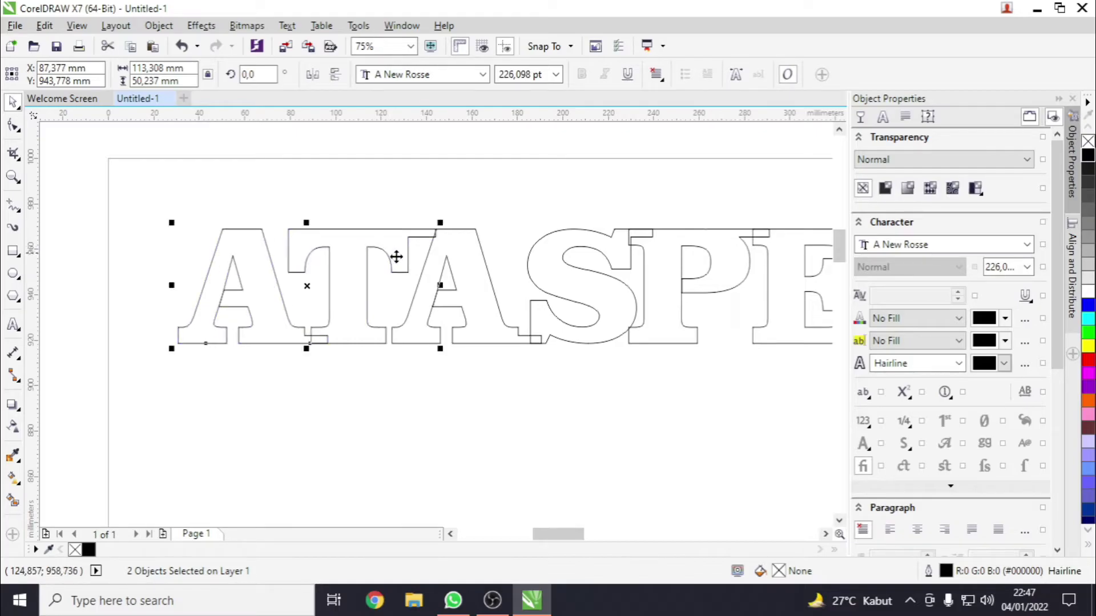
Step: Add the second A and the S to the selection, adjusting the spacing and moving ATAS to about X 133 mm
shift+click(472, 287)
drag(472, 284, 481, 284)
shift+click(589, 285)
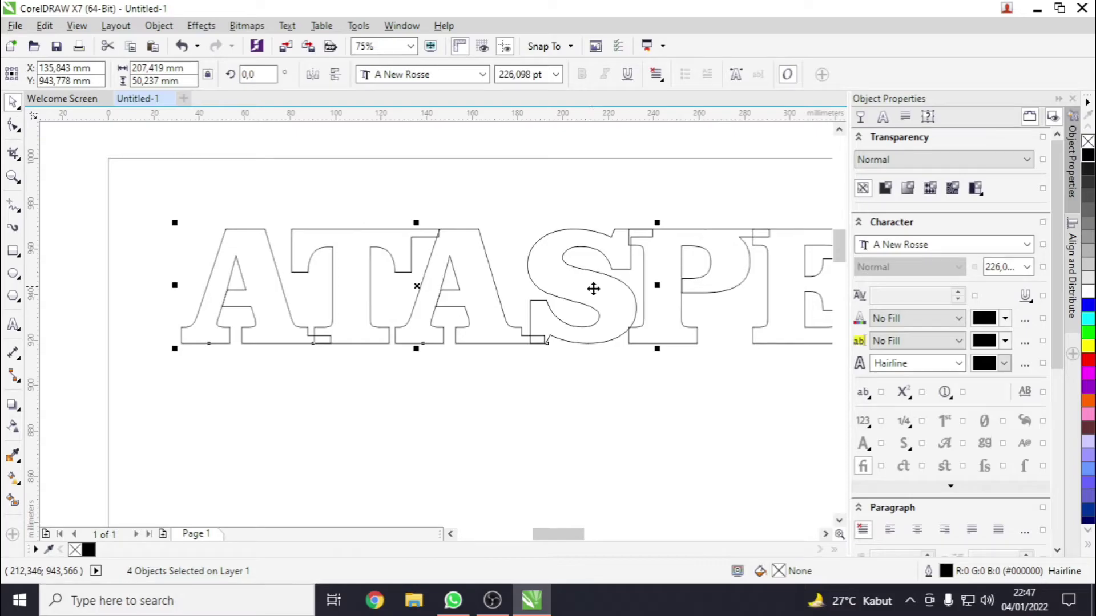
drag(607, 293, 600, 294)
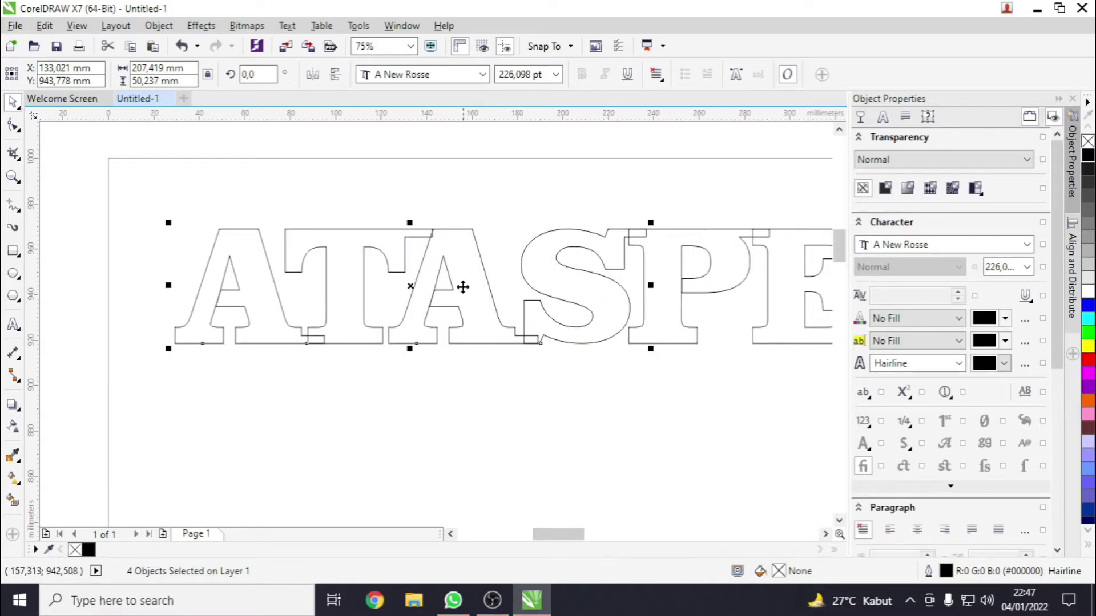
Step: Add the P and E to the selected ATAS letters and move all six to about X 191 mm, closer to the M
scroll(460, 286, down, 5)
scroll(460, 286, up, 4)
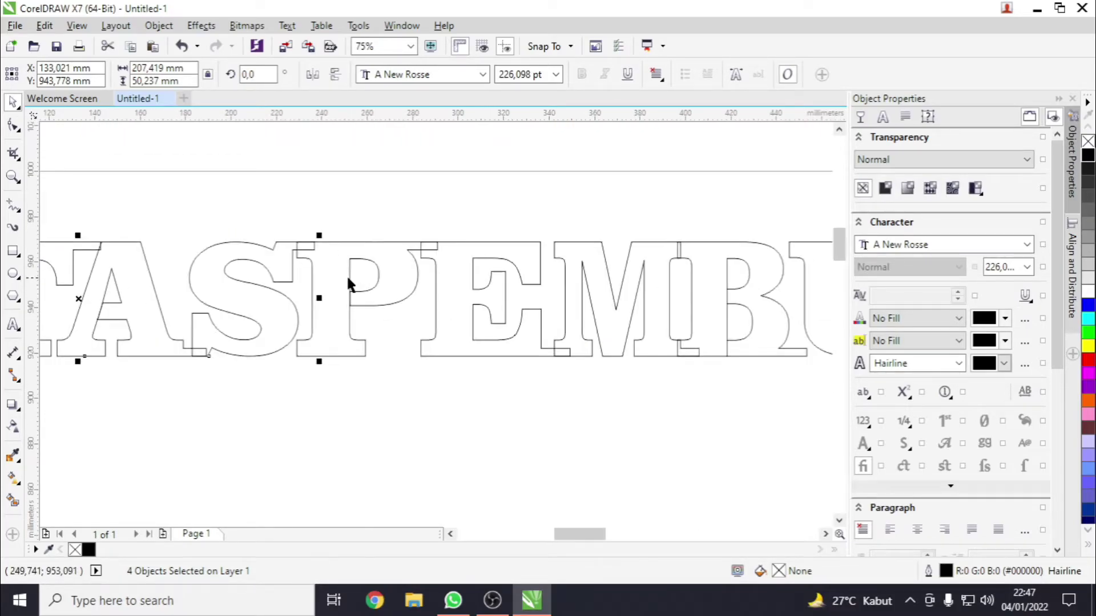
scroll(423, 272, down, 1)
scroll(590, 317, up, 1)
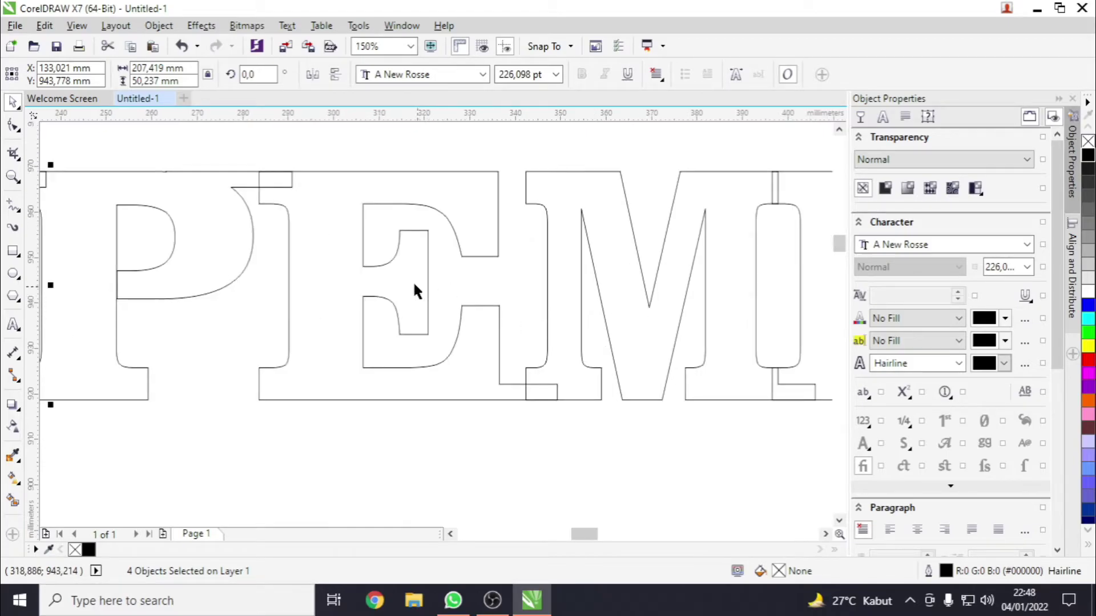
shift+click(290, 229)
shift+click(344, 237)
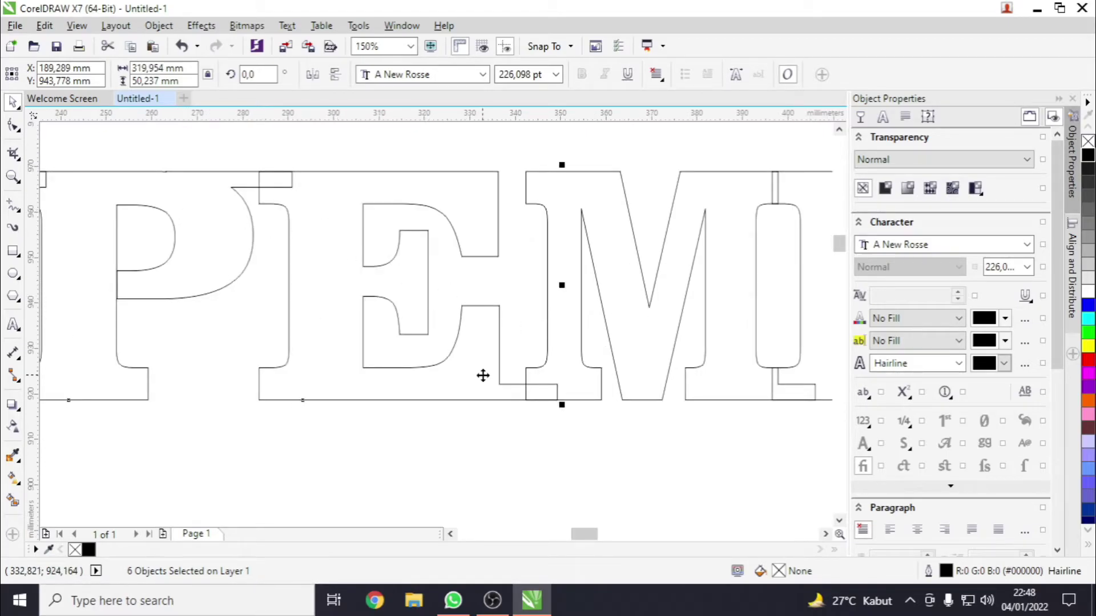
scroll(486, 375, down, 2)
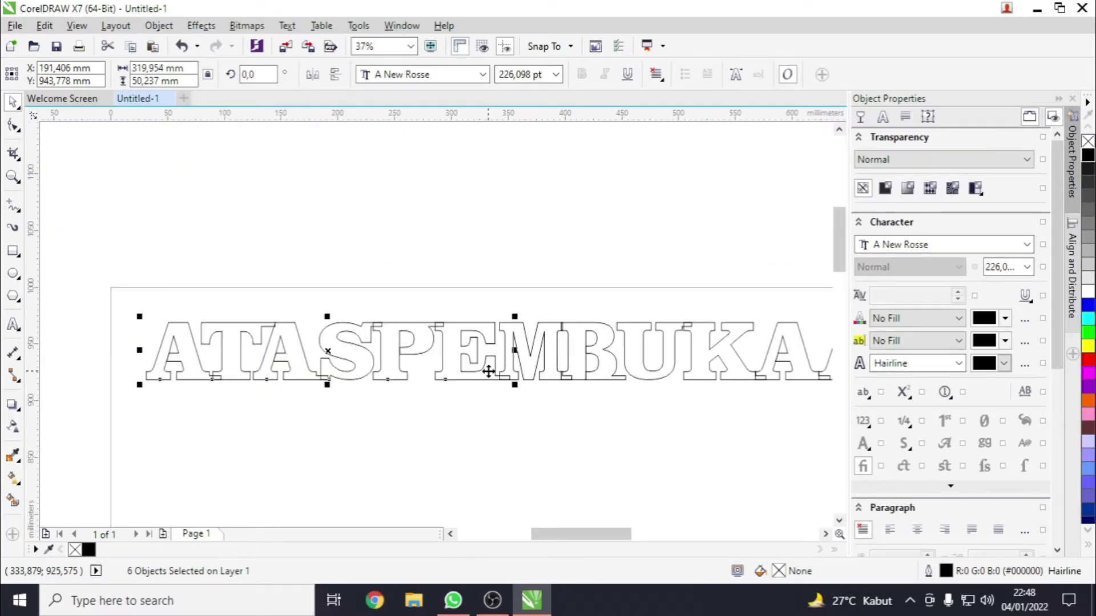
Step: Add the M to the selection and move the seven letters to about X 216 mm, clearing the overlap with the B's upper serif
scroll(608, 369, up, 2)
shift+click(440, 311)
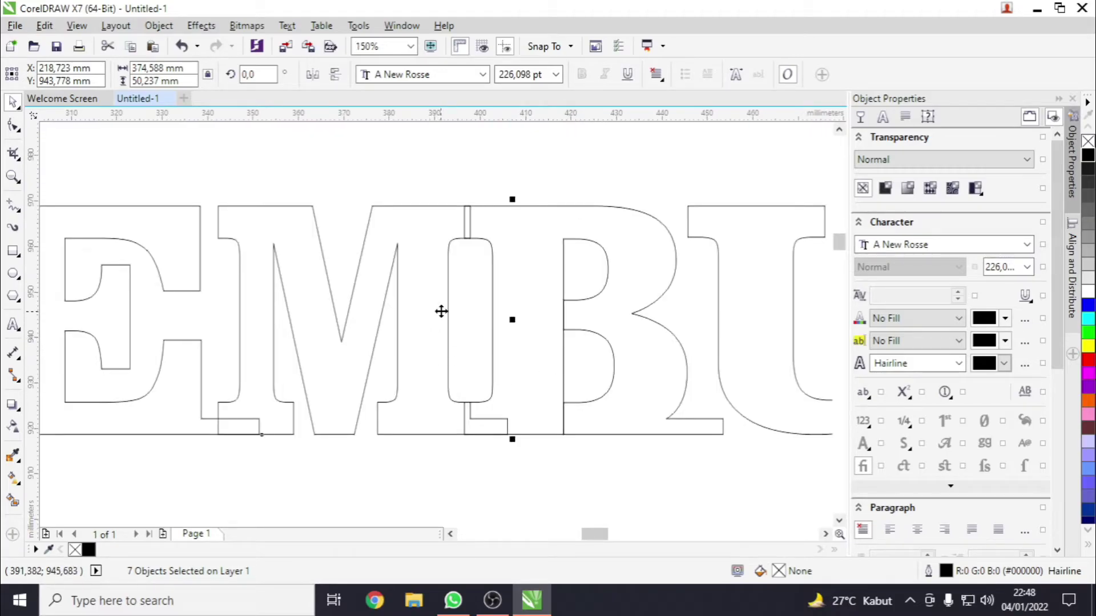
drag(441, 311, 431, 309)
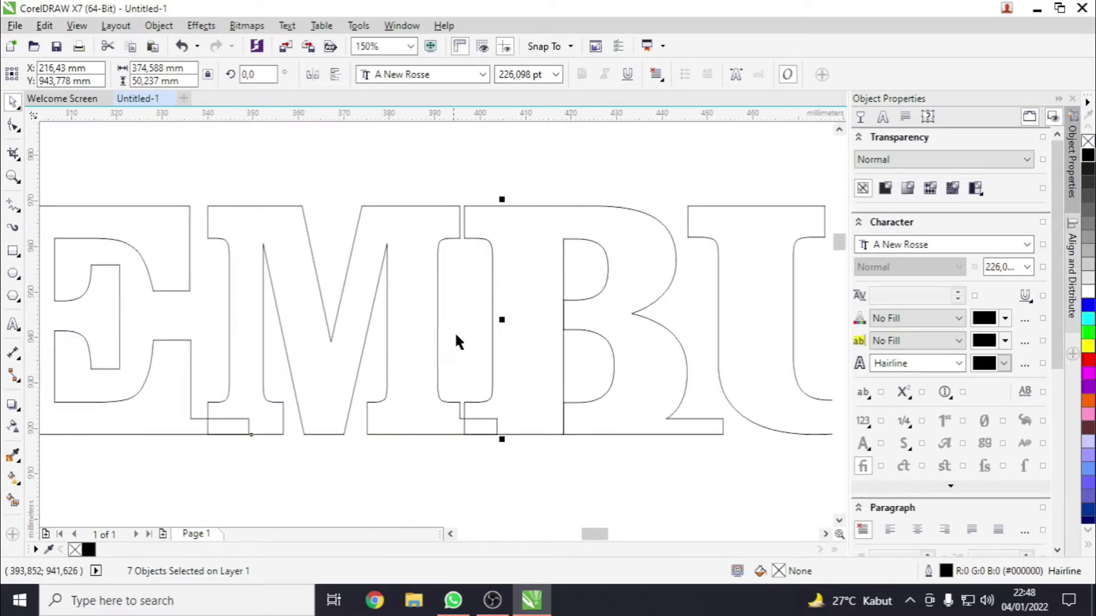
Step: Convert the B to curves and stretch the end nodes of its bottom serif right so it overlaps the base of the U
drag(604, 537, 615, 534)
click(329, 403)
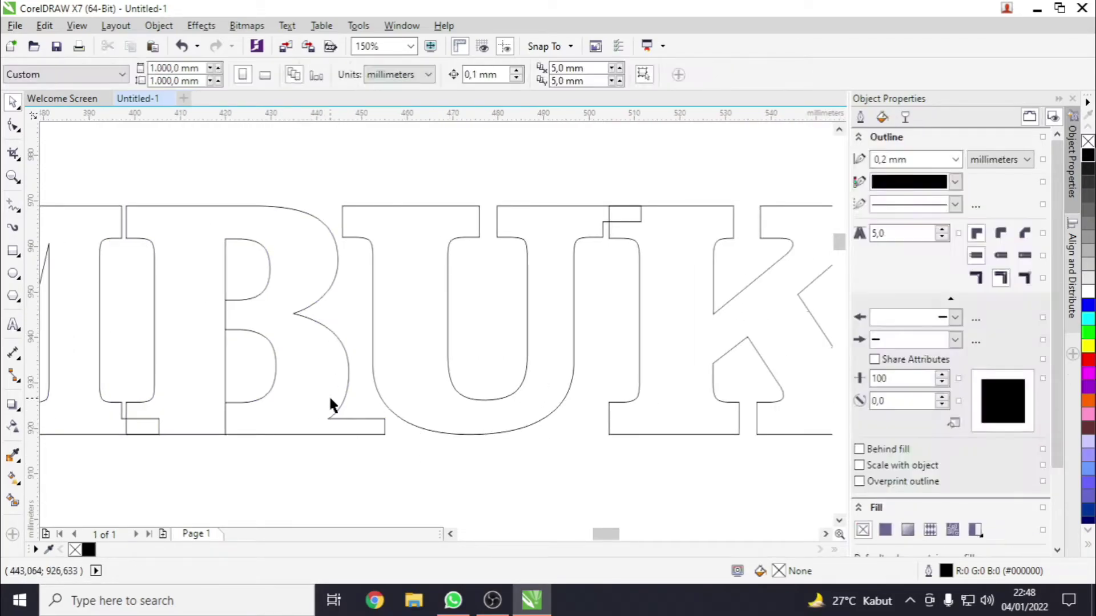
key(ctrl+q)
key(F10)
scroll(342, 434, up, 5)
scroll(354, 348, down, 3)
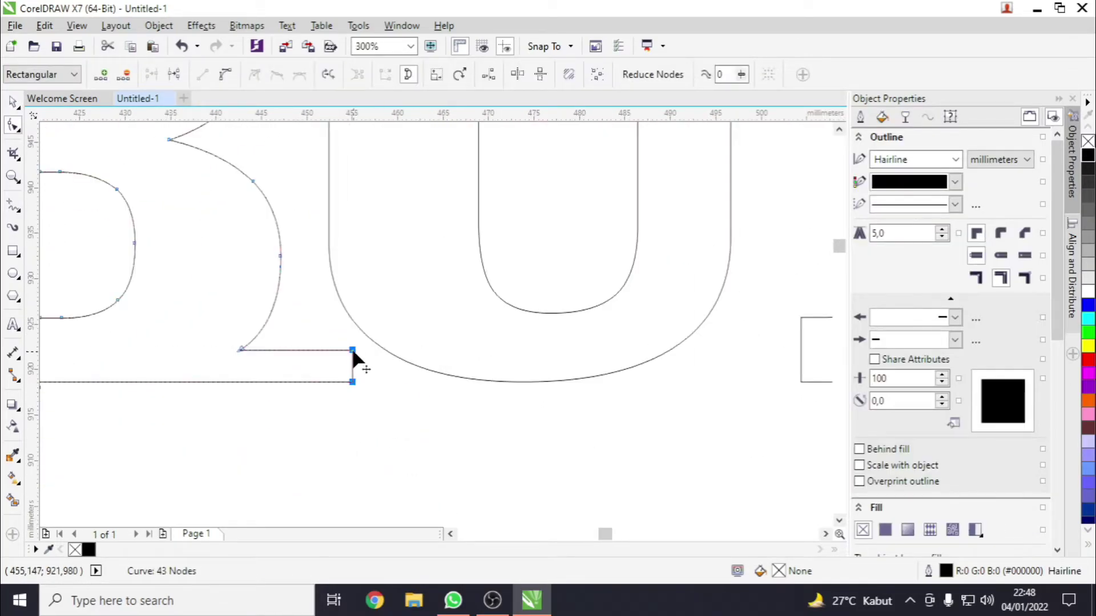
drag(354, 351, 541, 349)
scroll(587, 293, down, 3)
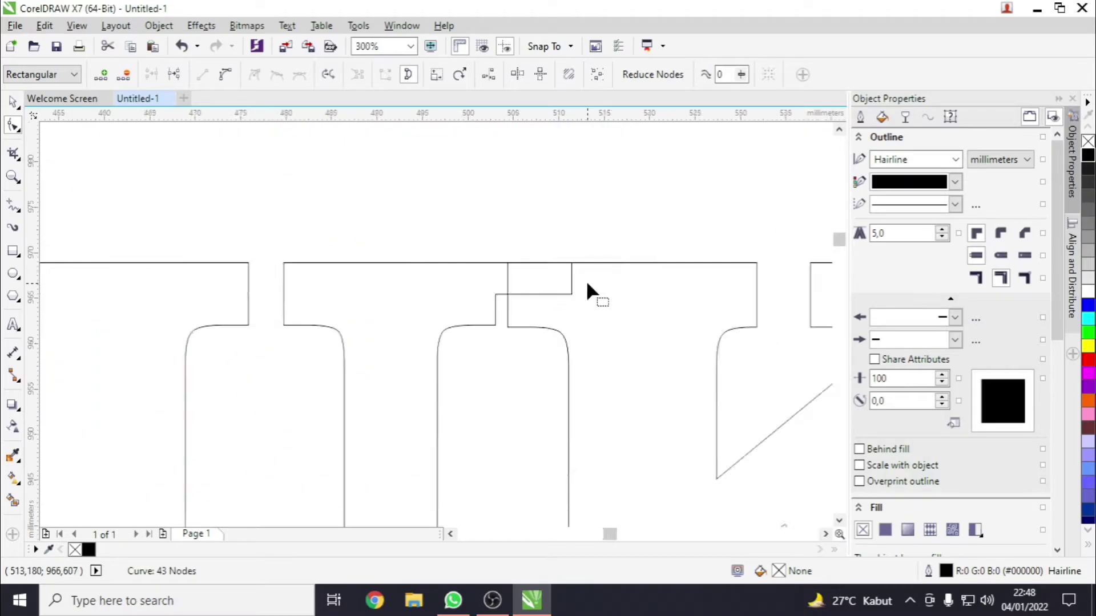
Step: Select the ten letters from the first A through the K and move them together to about X 301 mm
scroll(727, 513, up, 2)
key(space)
click(428, 338)
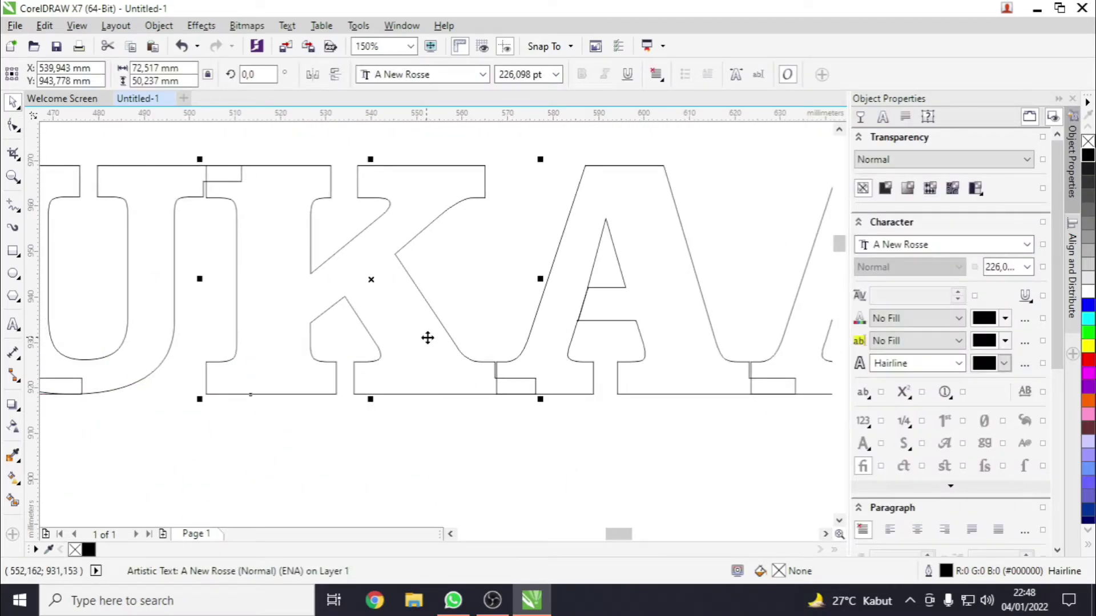
scroll(428, 337, down, 5)
drag(363, 377, 363, 377)
scroll(363, 377, up, 4)
shift+click(502, 245)
Step: Add the A after the K to the selection and move the eleven letters to about X 329 mm
scroll(573, 251, down, 3)
scroll(572, 251, up, 3)
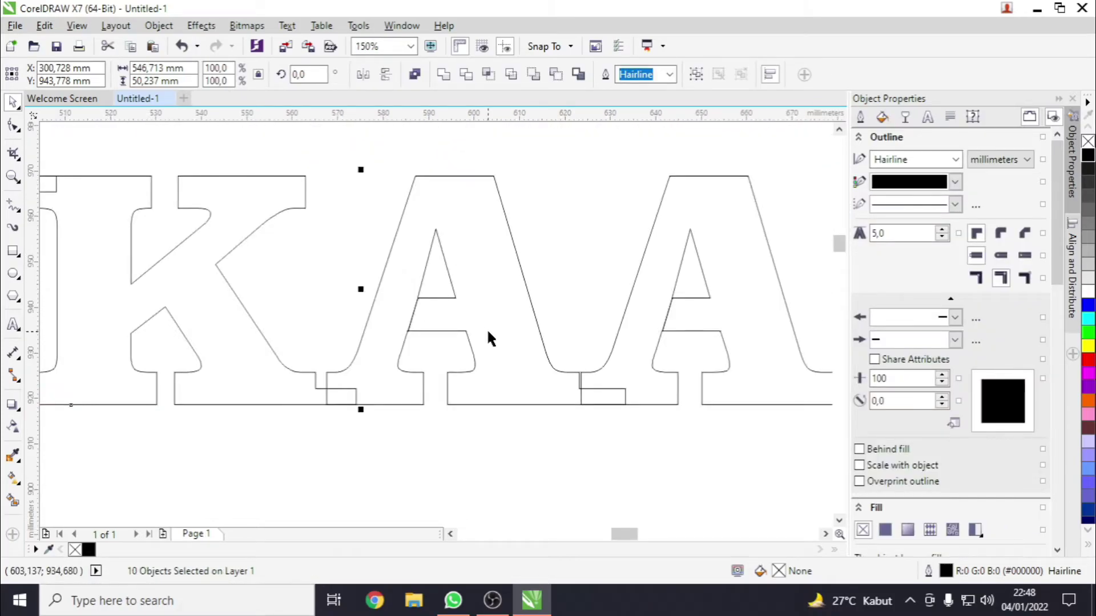
shift+click(530, 314)
mouse_move(508, 318)
mouse_down()
mouse_move(499, 319)
mouse_move(508, 318)
mouse_up()
Step: Add the second A of KAAN to the selection and move the twelve letters to about X 359 mm, overlapping the N's serif
scroll(487, 320, down, 2)
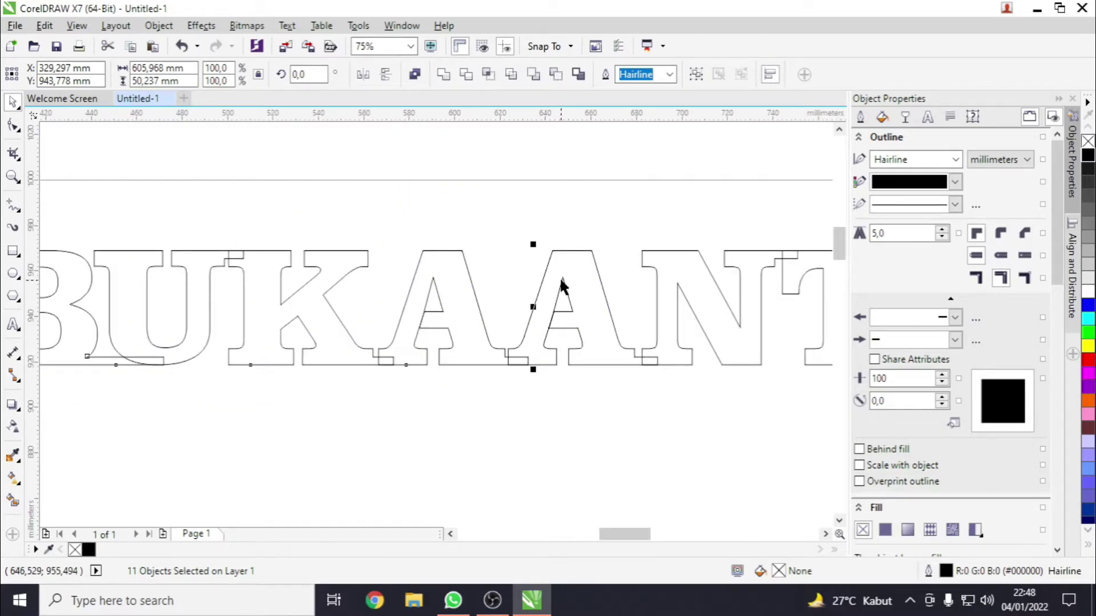
scroll(562, 284, up, 2)
scroll(565, 334, down, 2)
shift+click(585, 338)
scroll(599, 371, up, 2)
drag(569, 360, 582, 360)
Step: Add the N to the selection, move the thirteen letters of ATAS PEMBUKAAN to about X 391 mm, and clear the selection
scroll(531, 364, down, 1)
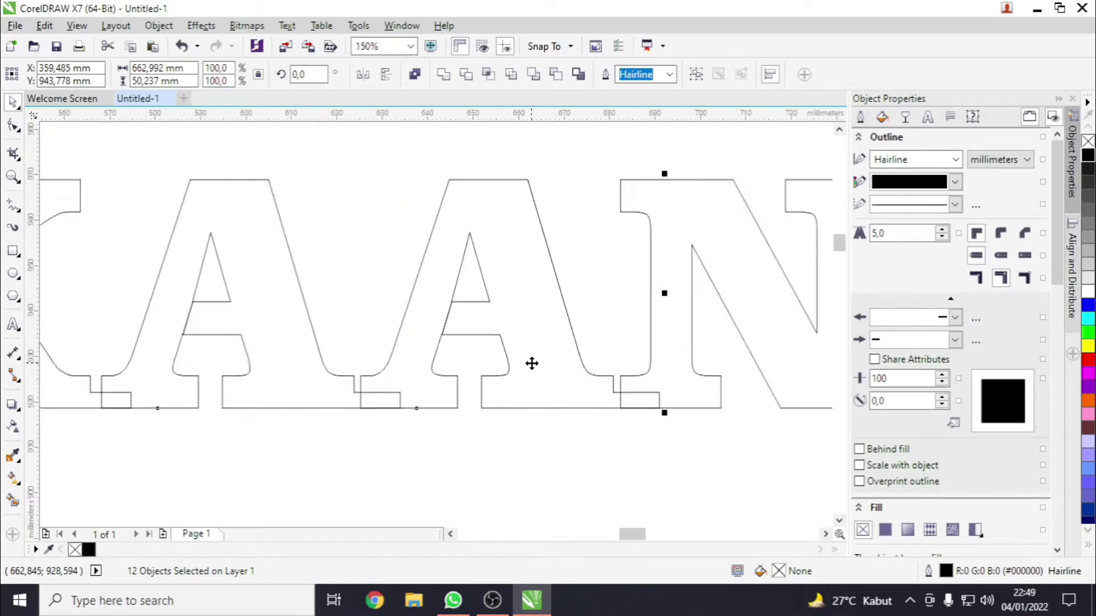
scroll(531, 363, down, 1)
scroll(680, 358, down, 1)
scroll(677, 330, up, 2)
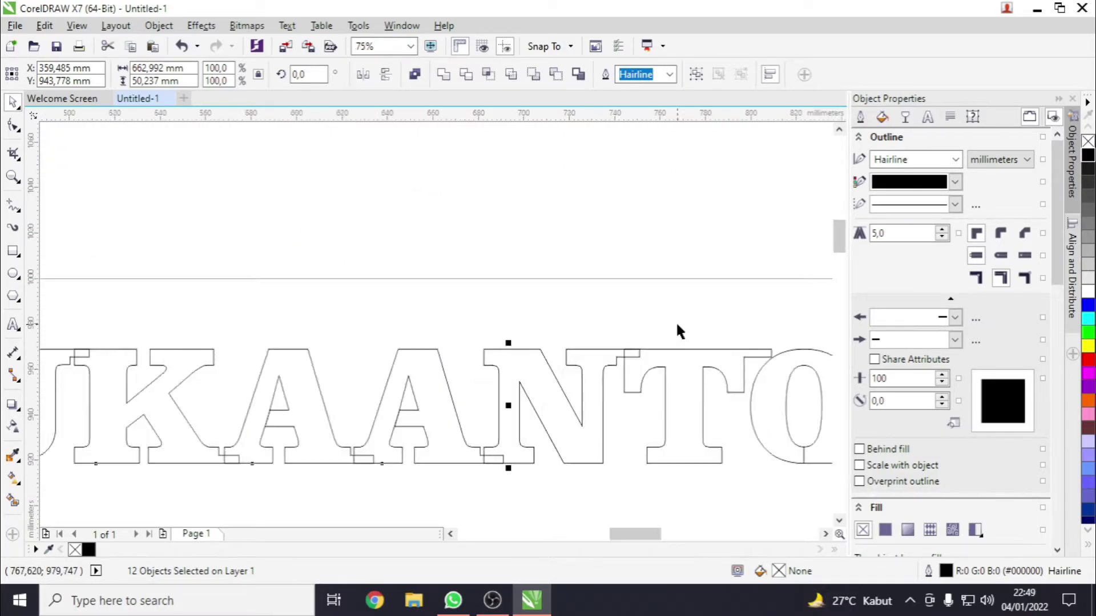
scroll(573, 431, down, 2)
scroll(545, 451, up, 2)
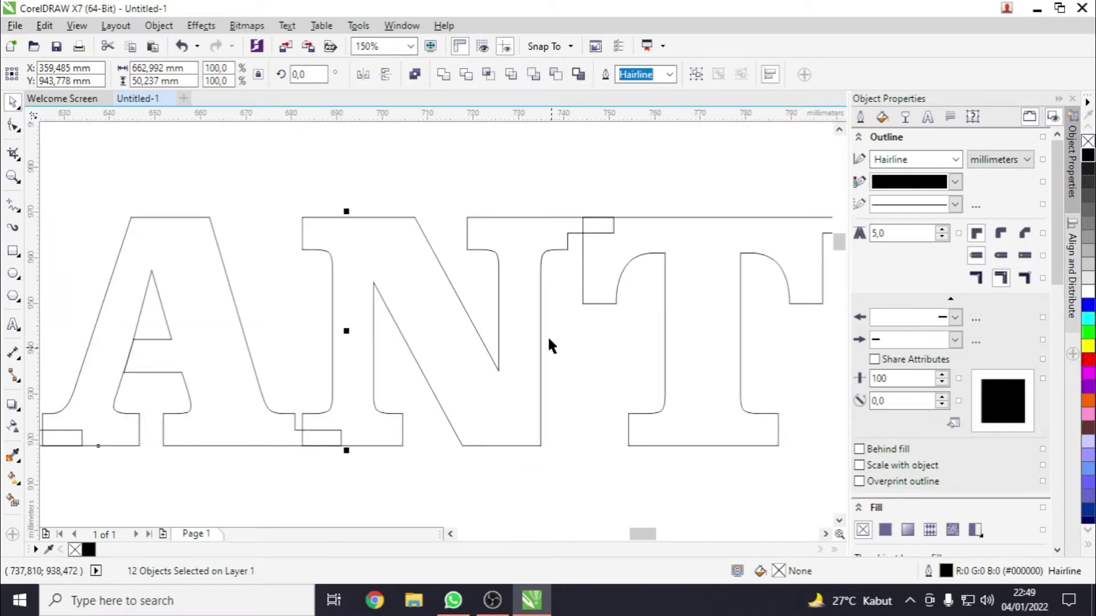
shift+click(521, 250)
drag(523, 251, 525, 250)
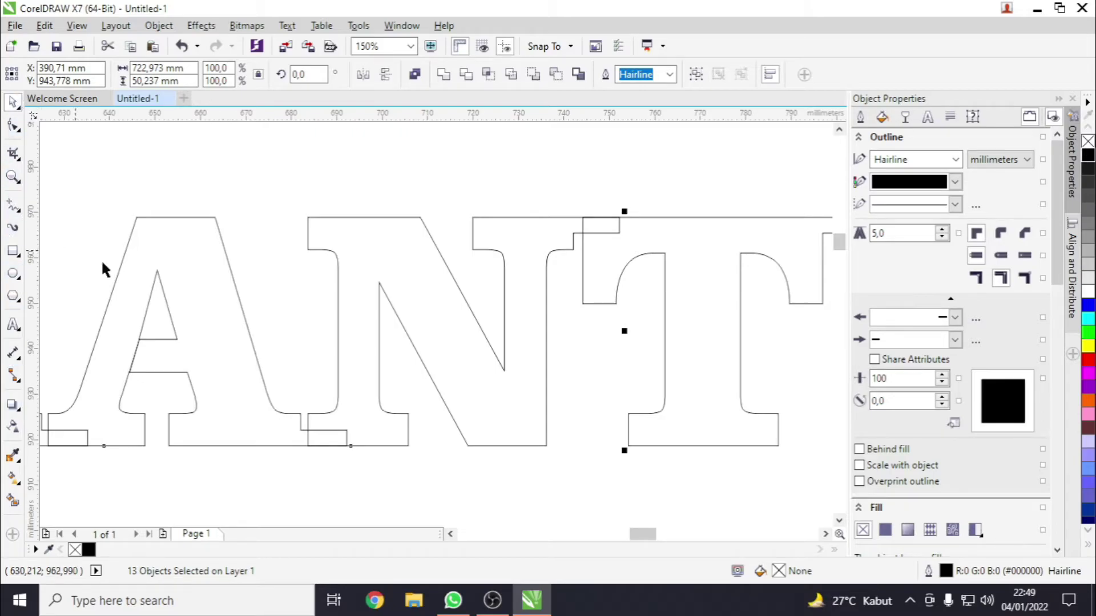
scroll(319, 391, down, 1)
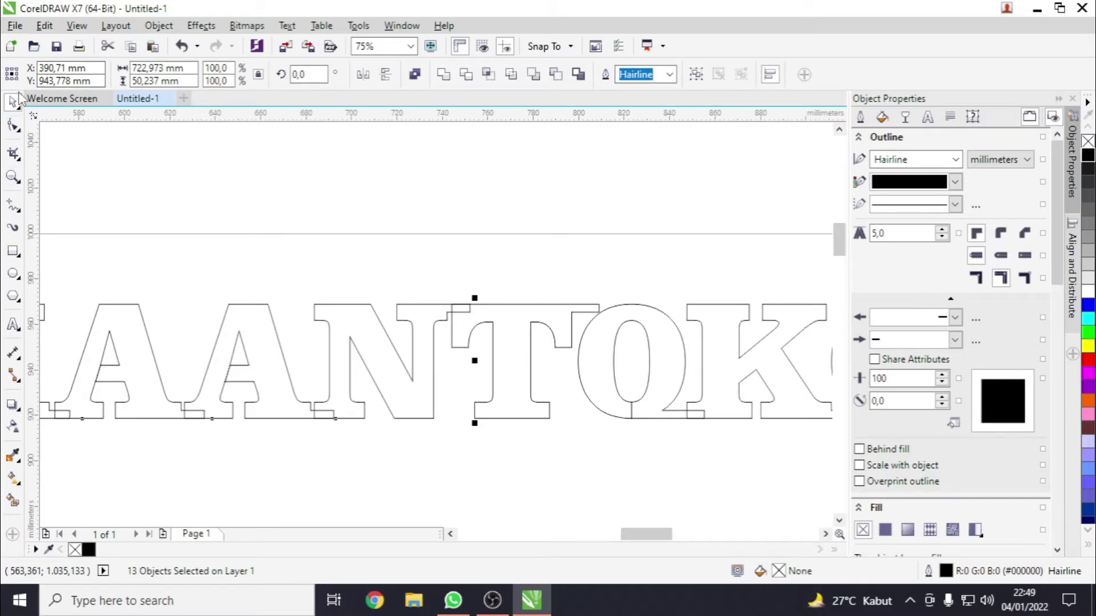
click(82, 158)
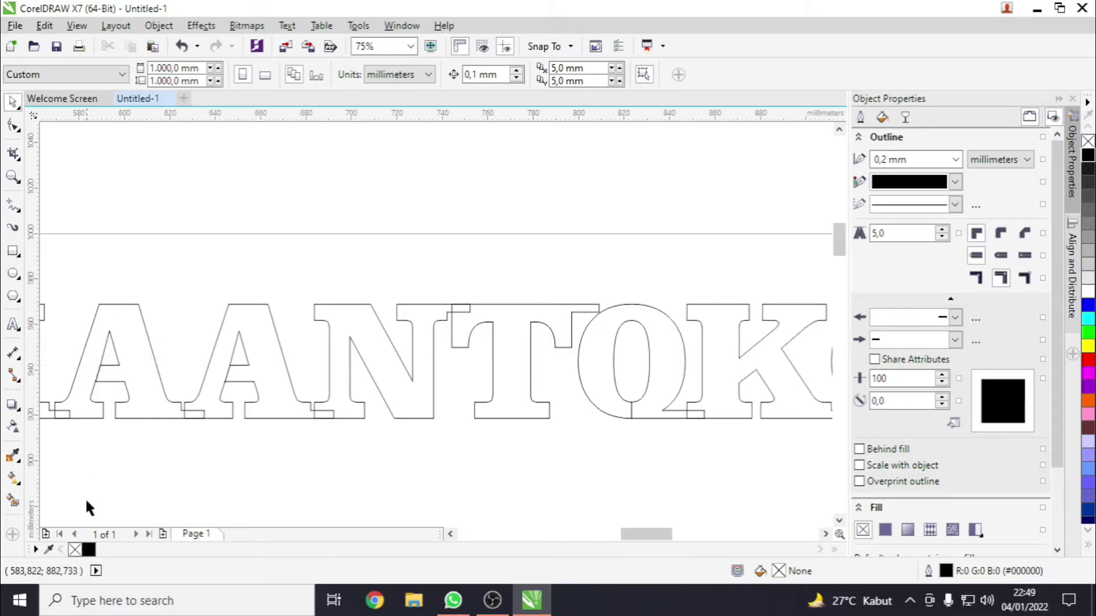
Step: Convert the T of TOKO to curves and extend its arm end about 12 mm over the O
scroll(183, 208, down, 3)
scroll(317, 289, up, 1)
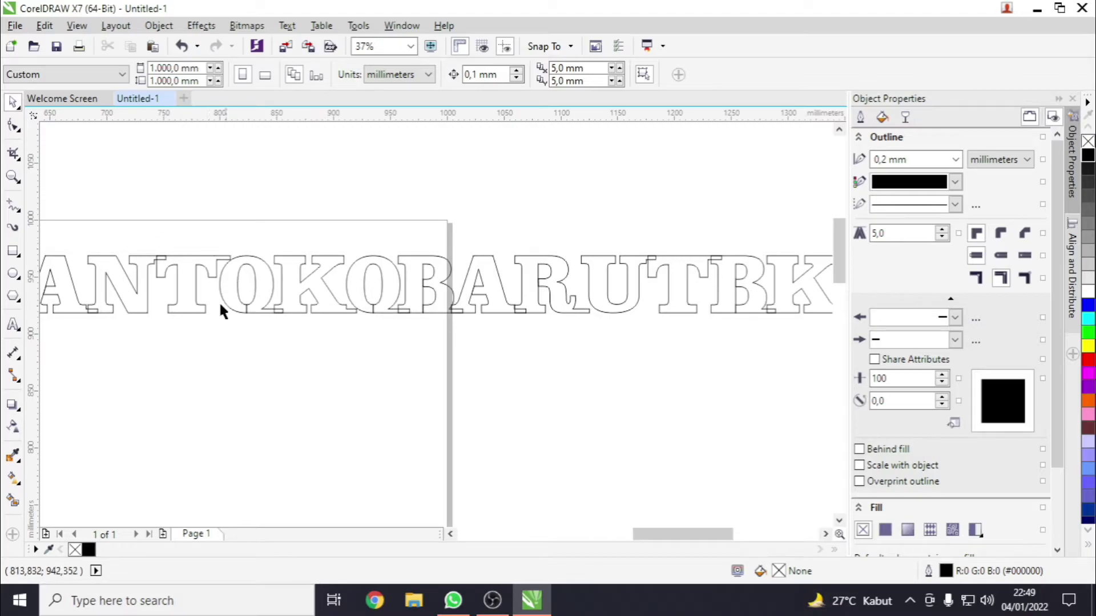
scroll(174, 269, up, 2)
scroll(189, 263, down, 4)
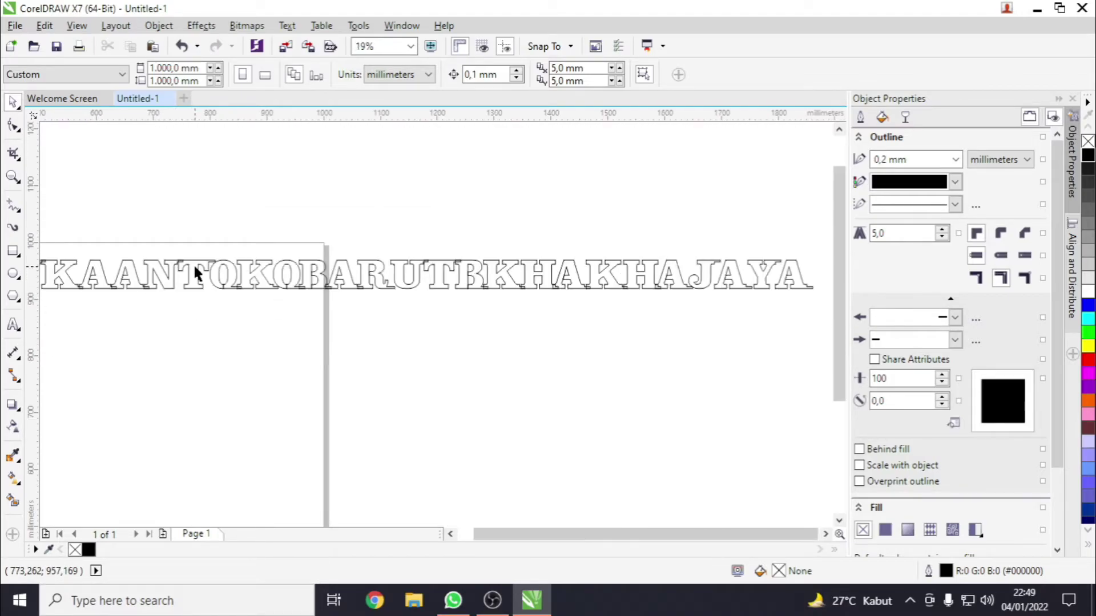
drag(179, 203, 220, 271)
scroll(248, 261, up, 3)
scroll(172, 239, left, 2)
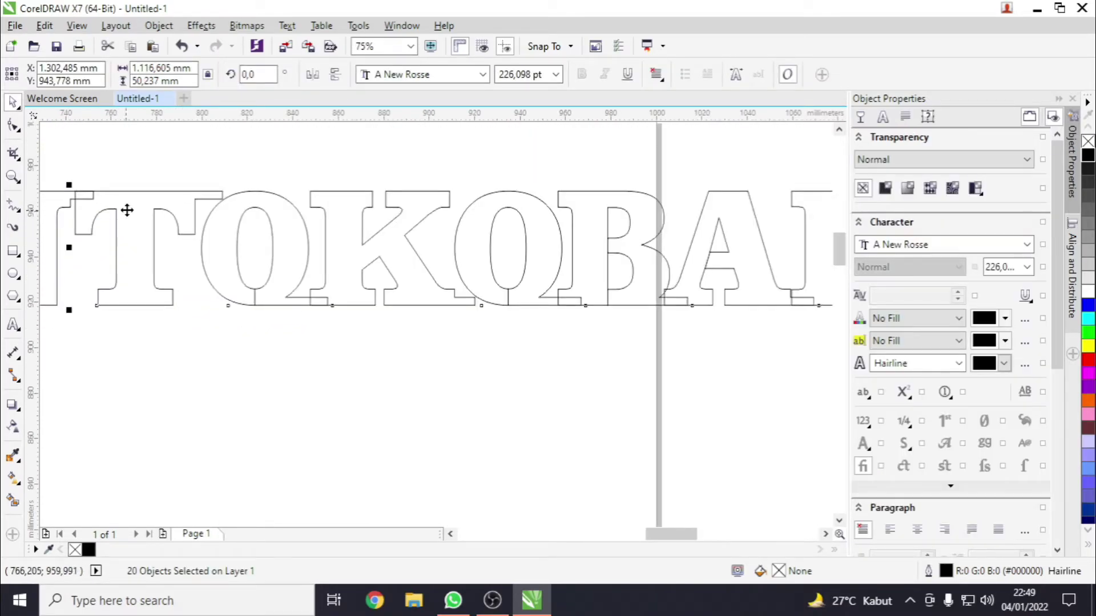
scroll(225, 208, up, 2)
click(157, 183)
key(ctrl+q)
key(F10)
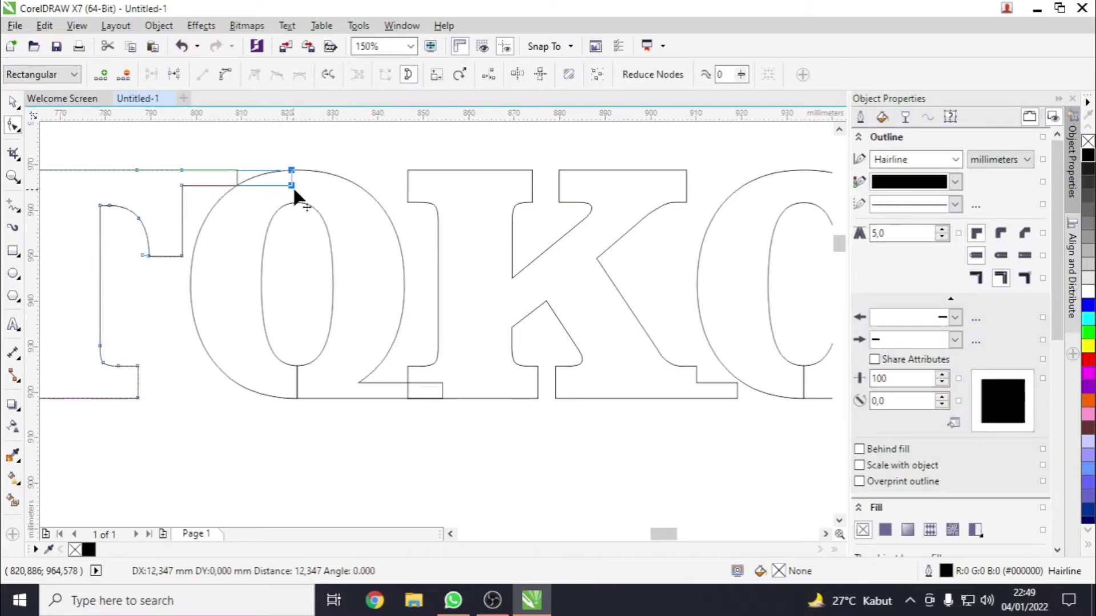
Step: Convert the K of TOKO to curves and extend its foot about 13 mm across the following O
scroll(323, 237, down, 2)
scroll(334, 328, up, 2)
click(335, 327)
key(ctrl+q)
drag(488, 447, 548, 446)
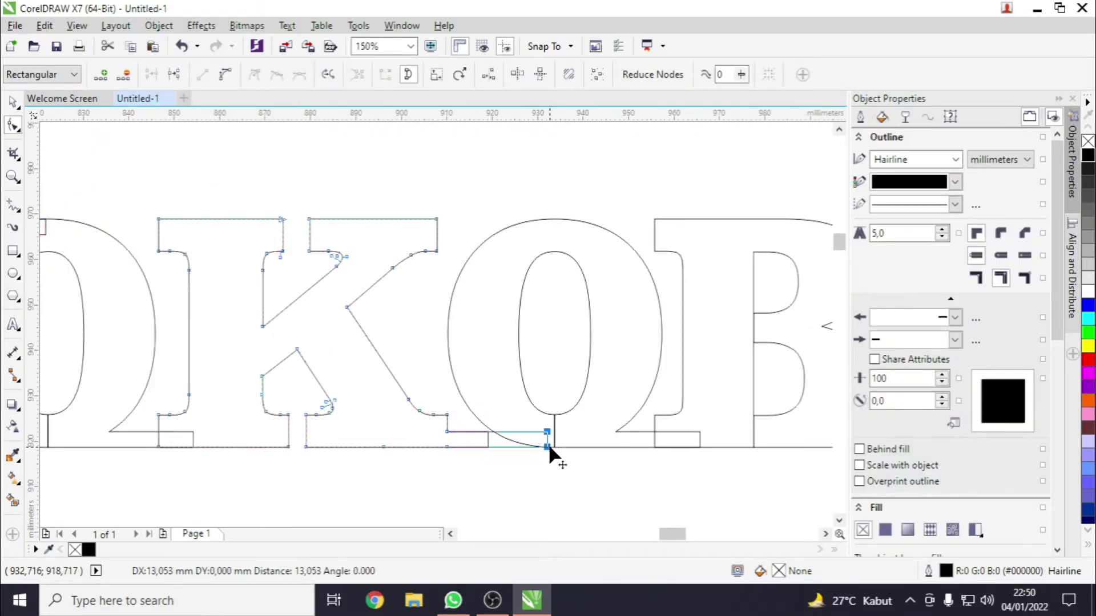
Step: Select the letters from the U of BARU onward and move them left so the U overlaps the R's foot
scroll(382, 362, down, 5)
scroll(274, 365, up, 2)
scroll(478, 394, down, 1)
key(space)
scroll(477, 395, up, 2)
click(391, 379)
scroll(392, 379, down, 2)
drag(819, 300, 468, 419)
scroll(417, 384, up, 5)
drag(374, 382, 330, 383)
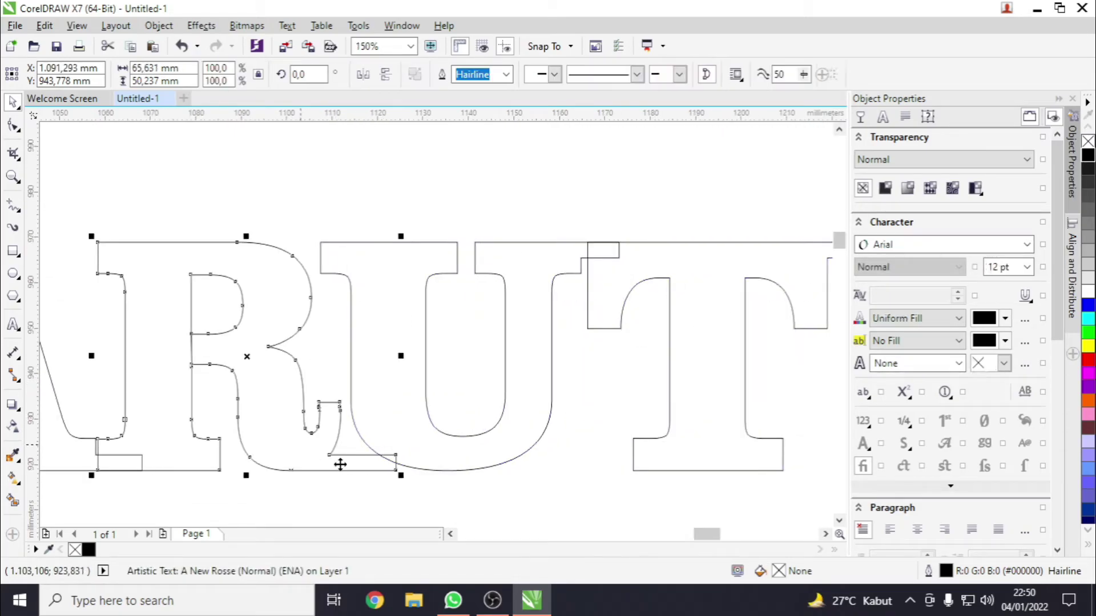
Step: Convert the R of BARU to curves and extend its foot about 15 mm into the U
key(F10)
click(398, 457)
drag(399, 456, 463, 456)
drag(715, 538, 753, 537)
Step: Select the last five letters, AJAYA, and position them at about X 1723 mm so the A overlaps the H's foot
scroll(776, 519, down, 3)
key(space)
drag(814, 331, 367, 489)
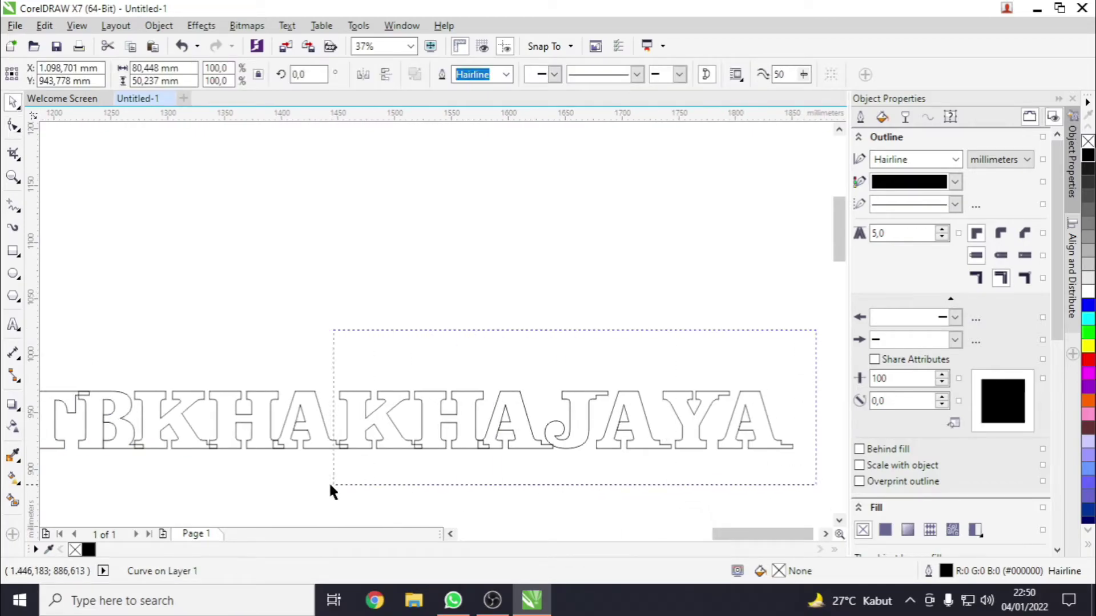
scroll(166, 362, up, 5)
scroll(488, 407, down, 4)
scroll(488, 406, down, 3)
drag(403, 293, 800, 439)
scroll(434, 388, up, 4)
scroll(442, 389, down, 2)
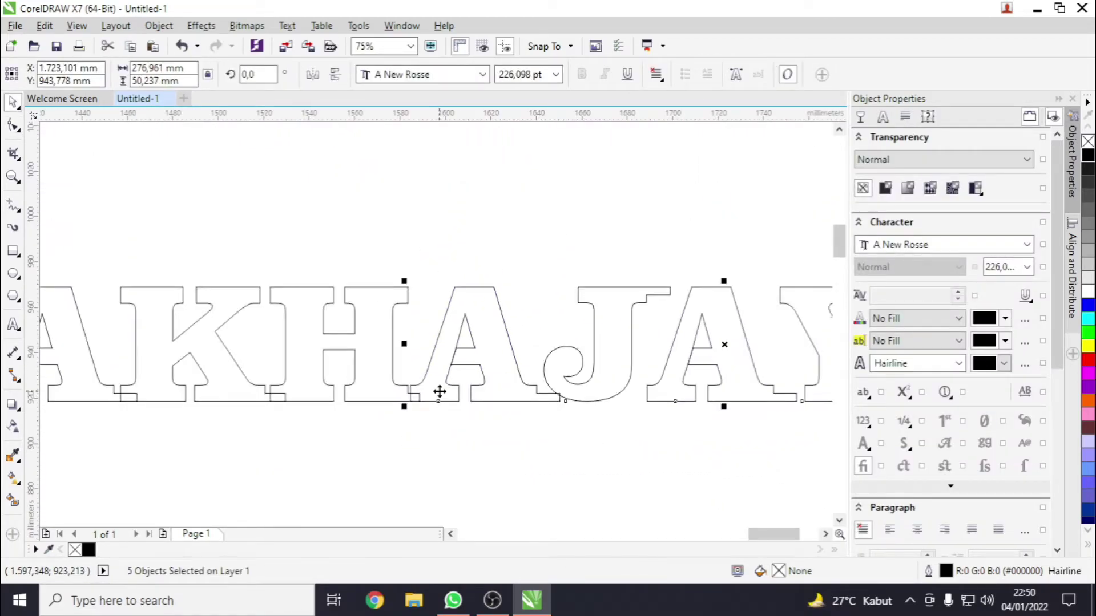
Step: Remove the A before JAYA from the selection and move the remaining four letters to about X 1750 mm
scroll(551, 390, up, 2)
shift+click(470, 382)
scroll(601, 392, up, 2)
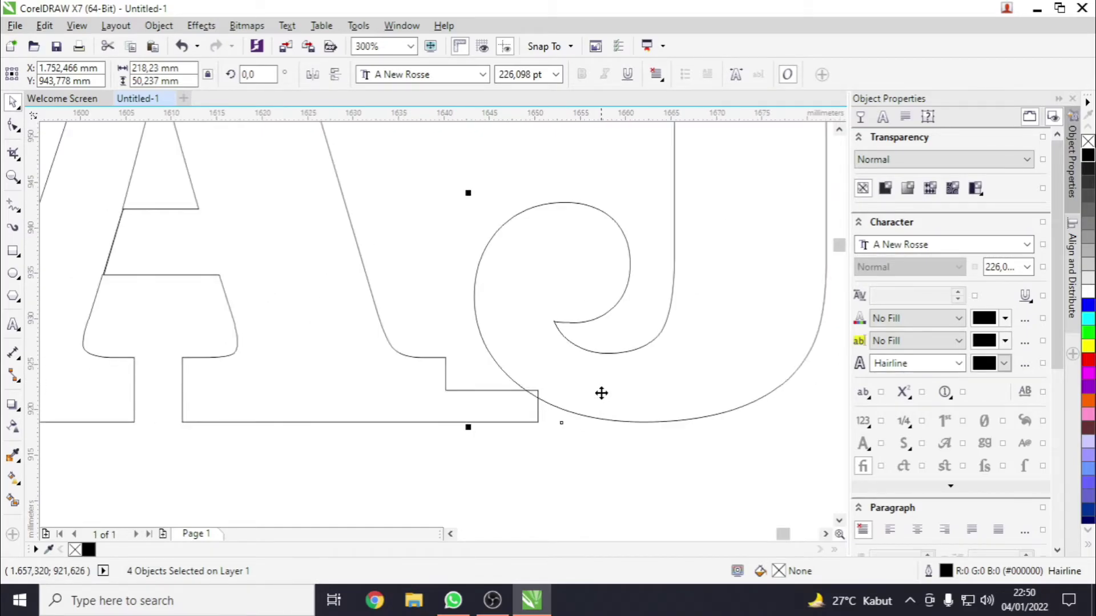
drag(604, 382, 579, 384)
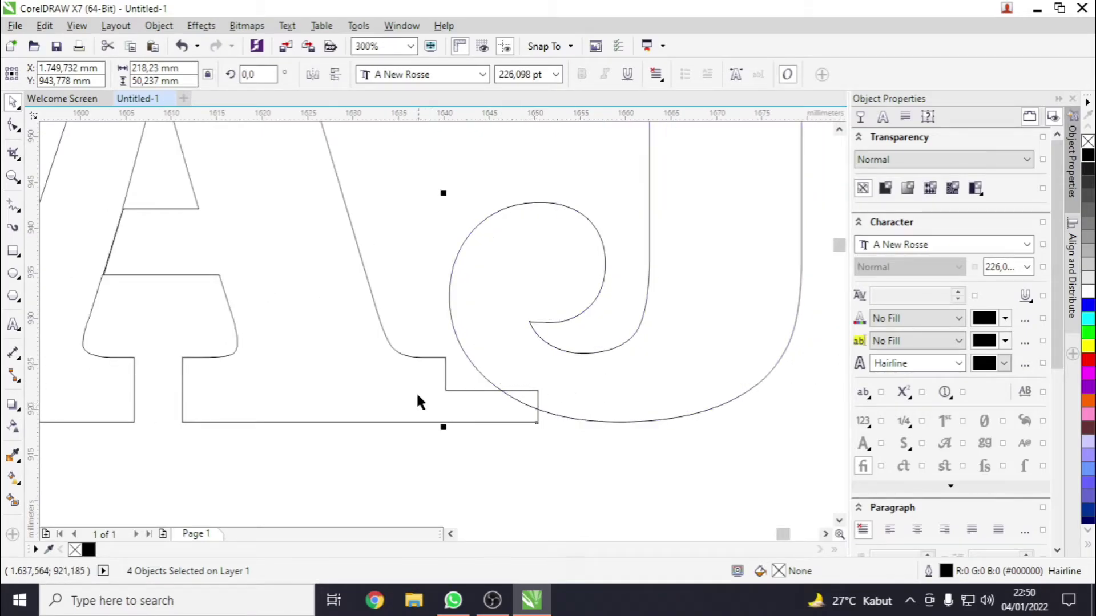
Step: Convert the A before the J to curves and extend its foot about 10 mm into the J's curve
click(397, 382)
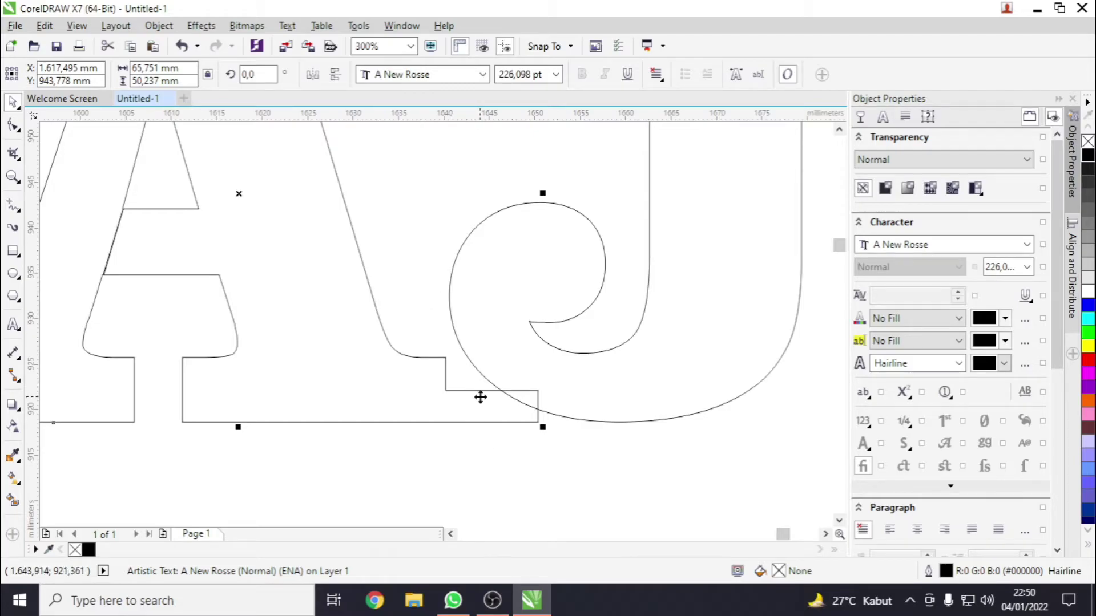
key(ctrl+q)
drag(580, 477, 537, 405)
double_click(490, 422)
drag(570, 470, 515, 346)
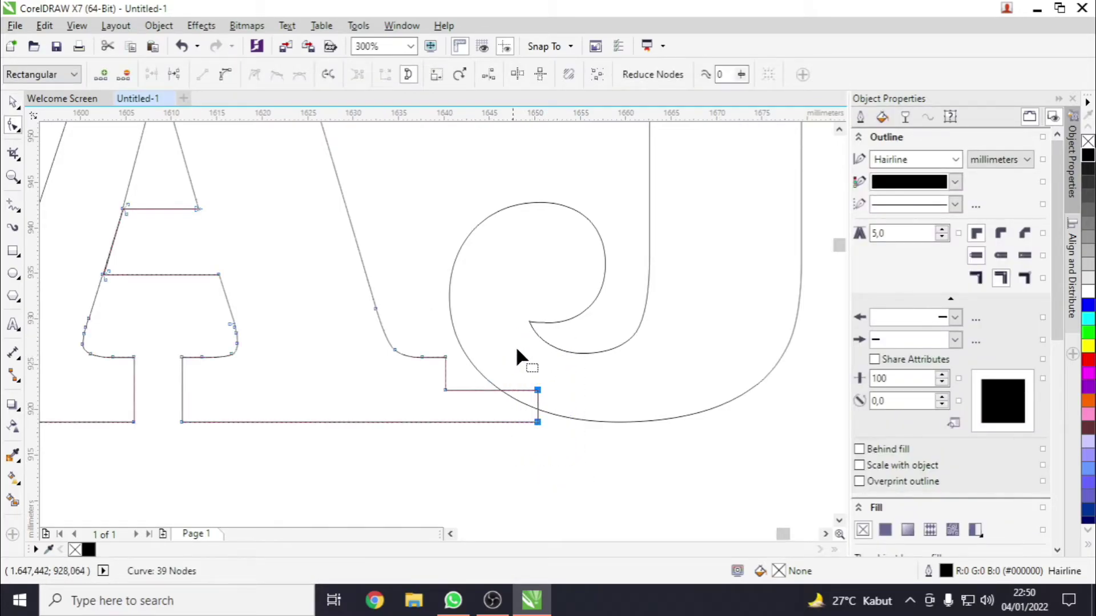
drag(537, 391, 631, 392)
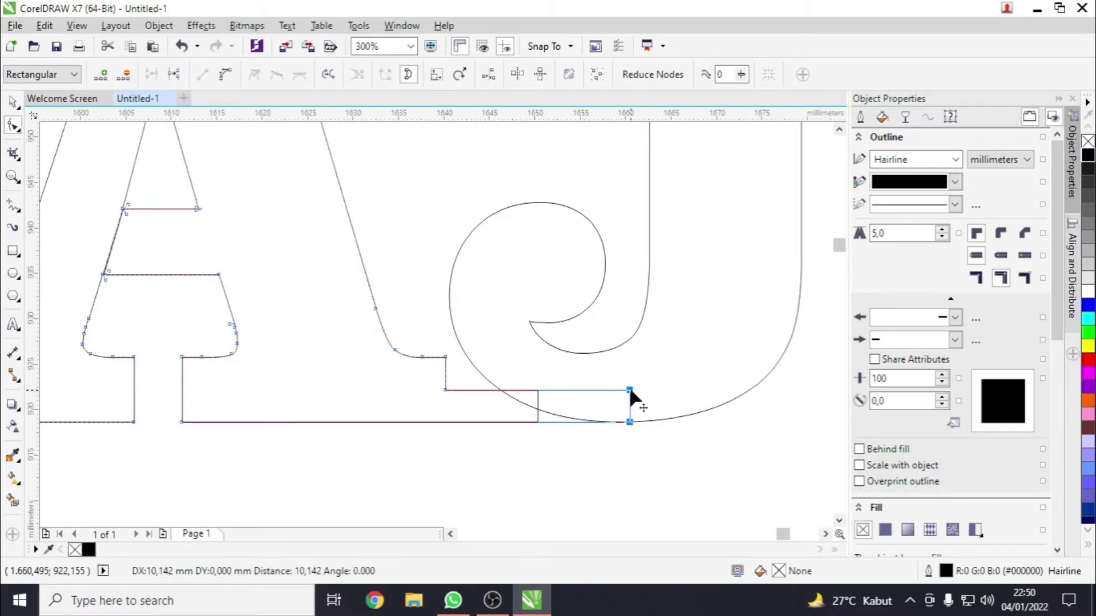
Step: Select the last three letters, AYA, and move them left so the A touches the J's upper arm
scroll(515, 390, down, 3)
scroll(592, 391, down, 3)
scroll(587, 386, up, 4)
scroll(455, 413, down, 4)
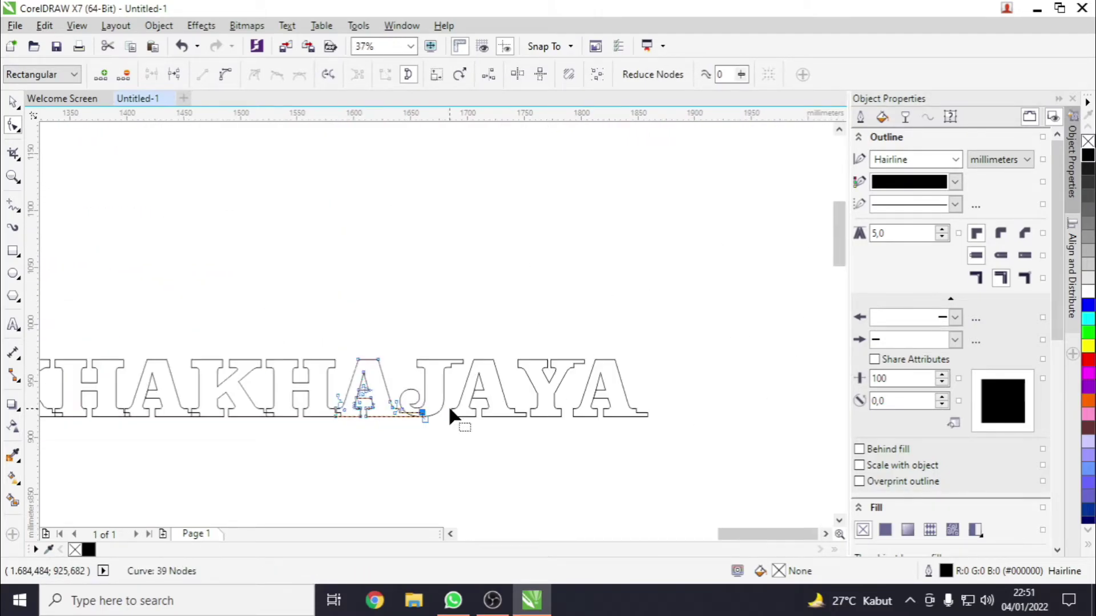
scroll(588, 394, up, 3)
key(space)
scroll(704, 392, down, 3)
scroll(713, 371, up, 2)
drag(777, 238, 527, 412)
scroll(557, 325, up, 4)
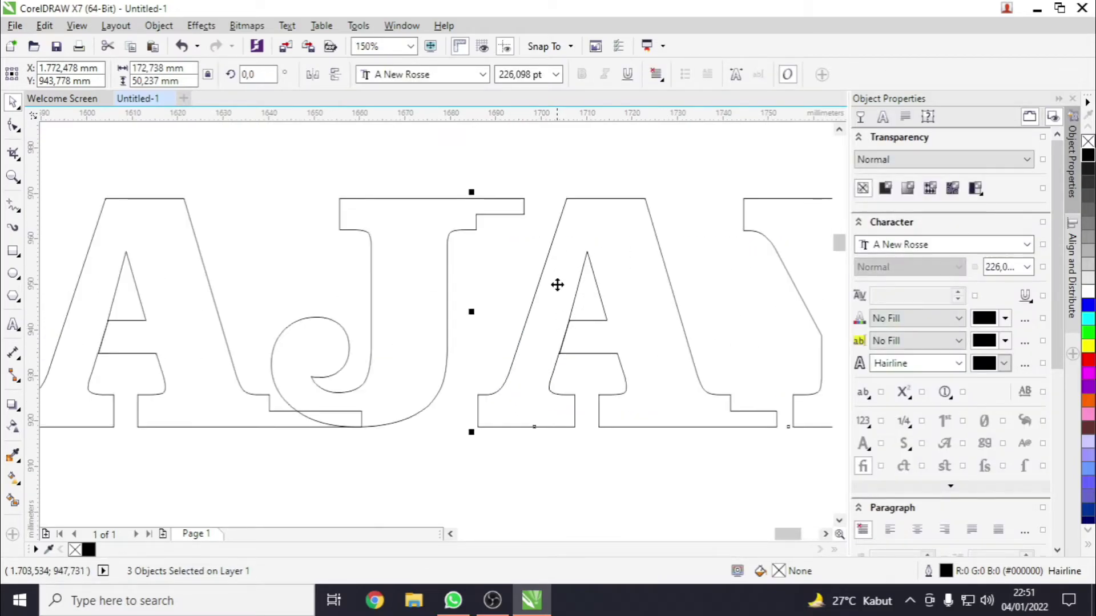
drag(530, 246, 540, 247)
Step: Convert the J to curves and extend the end nodes of its upper arm over the top of the A
click(423, 218)
key(ctrl+q)
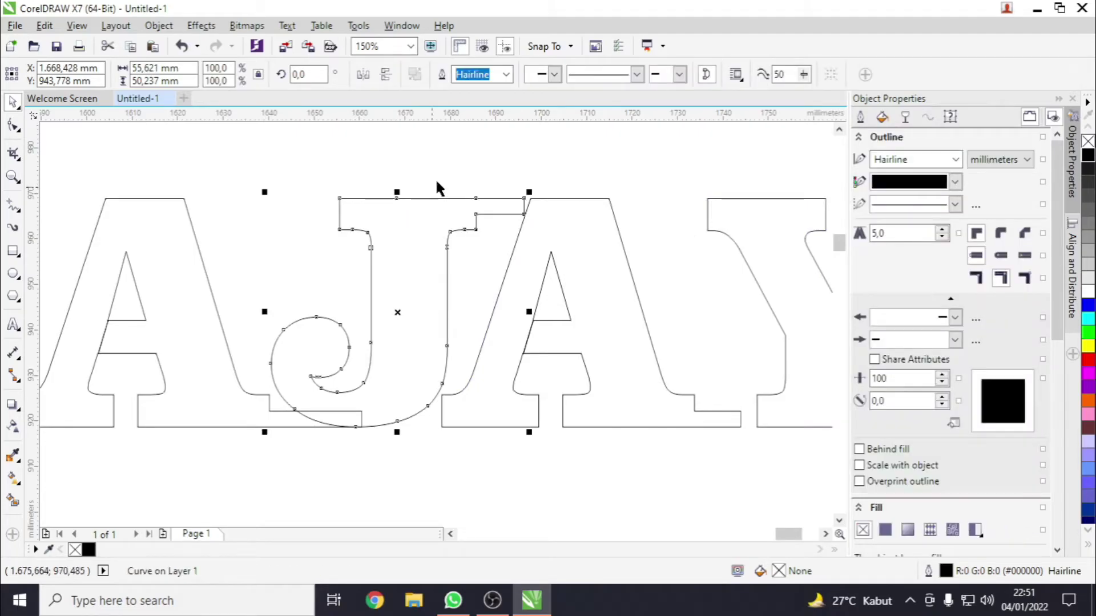
key(F10)
click(511, 198)
drag(517, 178, 565, 235)
scroll(502, 204, up, 2)
drag(485, 197, 520, 195)
key(ctrl+z)
drag(451, 129, 532, 196)
scroll(530, 195, down, 4)
scroll(520, 212, down, 4)
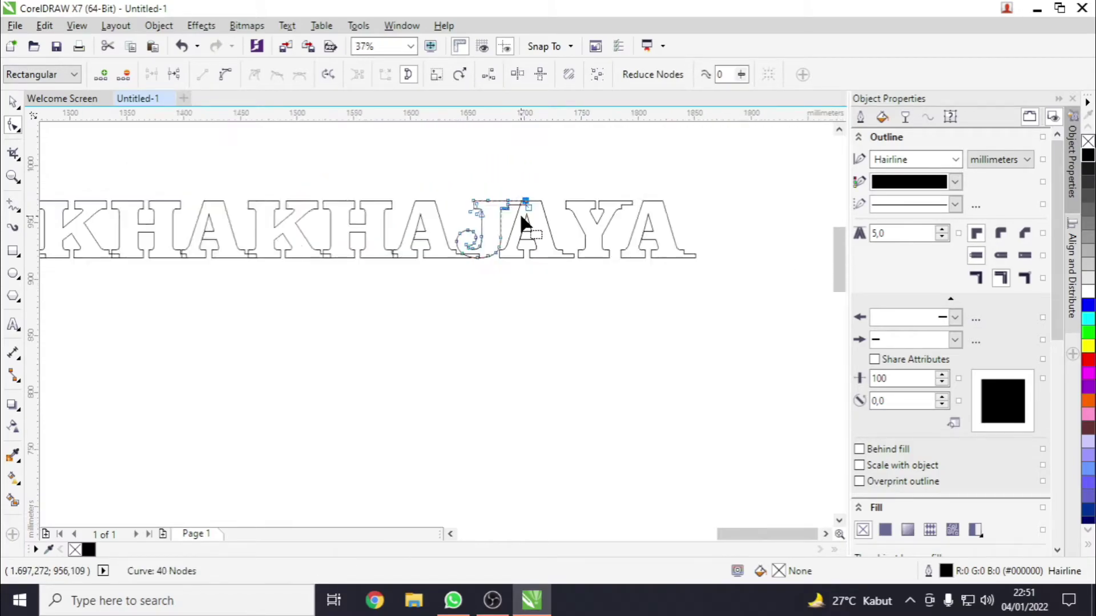
Step: Select the final Y and A, move them to about X 1782 mm over the previous A's foot, and clear the selection
scroll(581, 224, up, 4)
key(space)
drag(745, 141, 406, 347)
scroll(466, 262, up, 2)
drag(479, 241, 433, 242)
scroll(429, 244, down, 2)
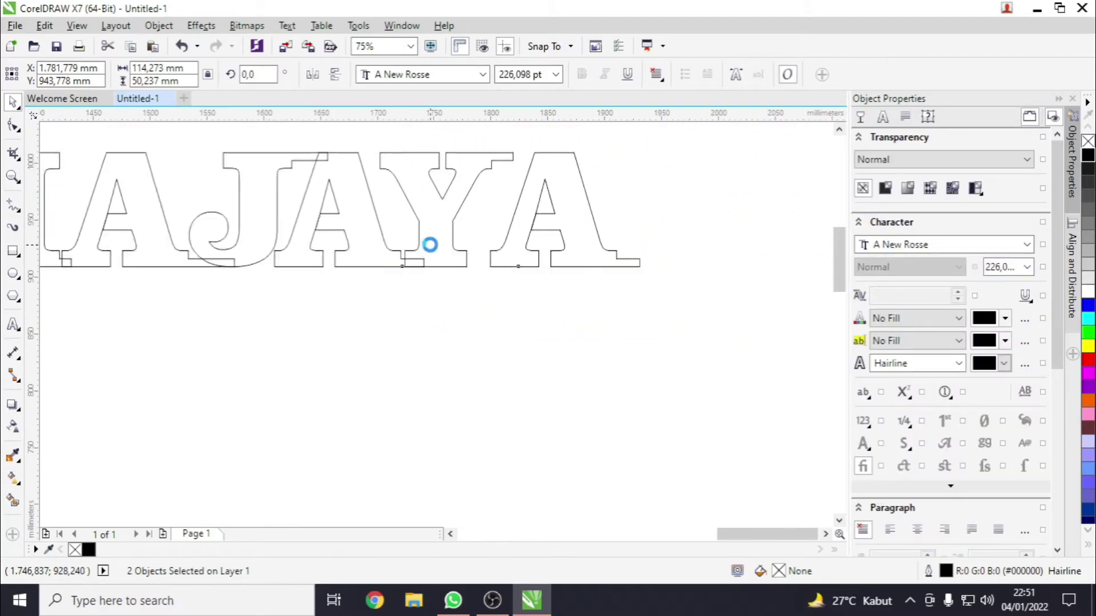
scroll(430, 160, up, 2)
scroll(432, 149, down, 2)
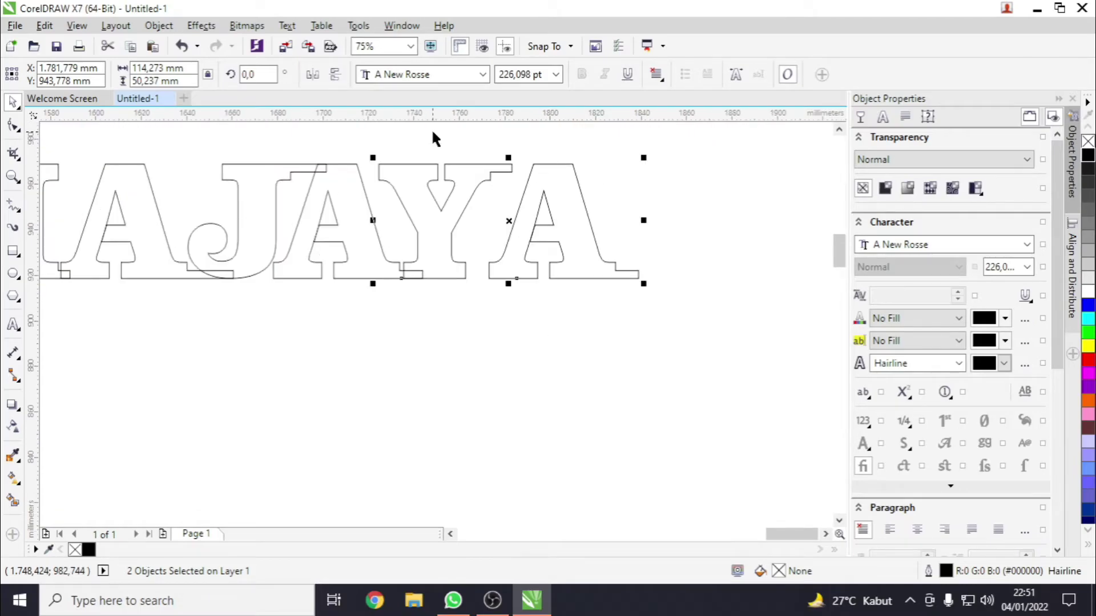
click(728, 219)
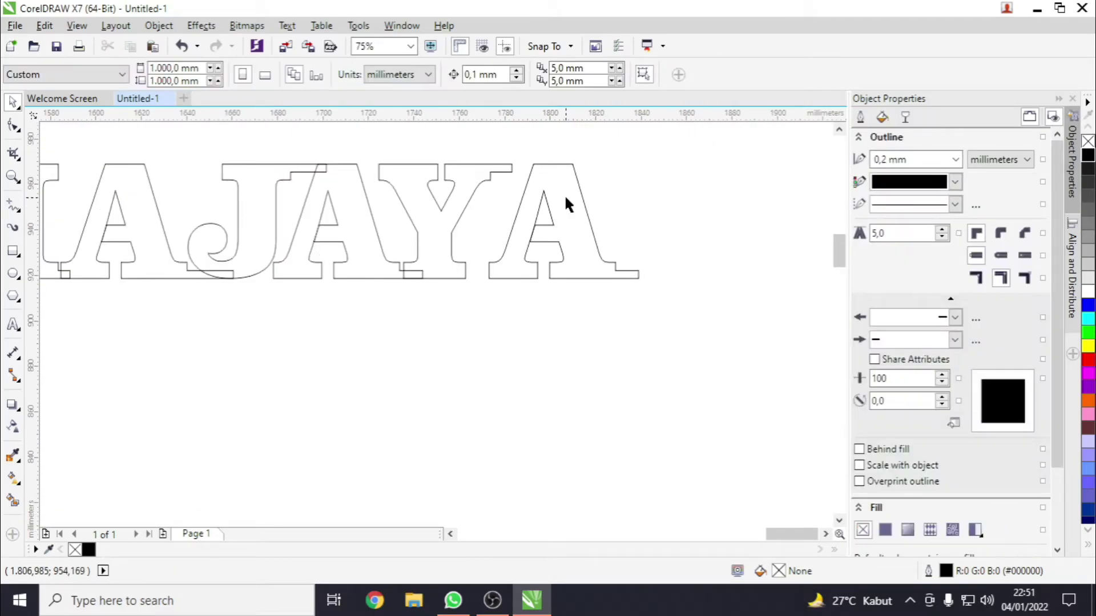
Step: Move the final A to about X 1797 mm so it meets the Y's upper arm, and clear the selection
scroll(558, 194, up, 2)
click(591, 194)
drag(591, 194, 549, 195)
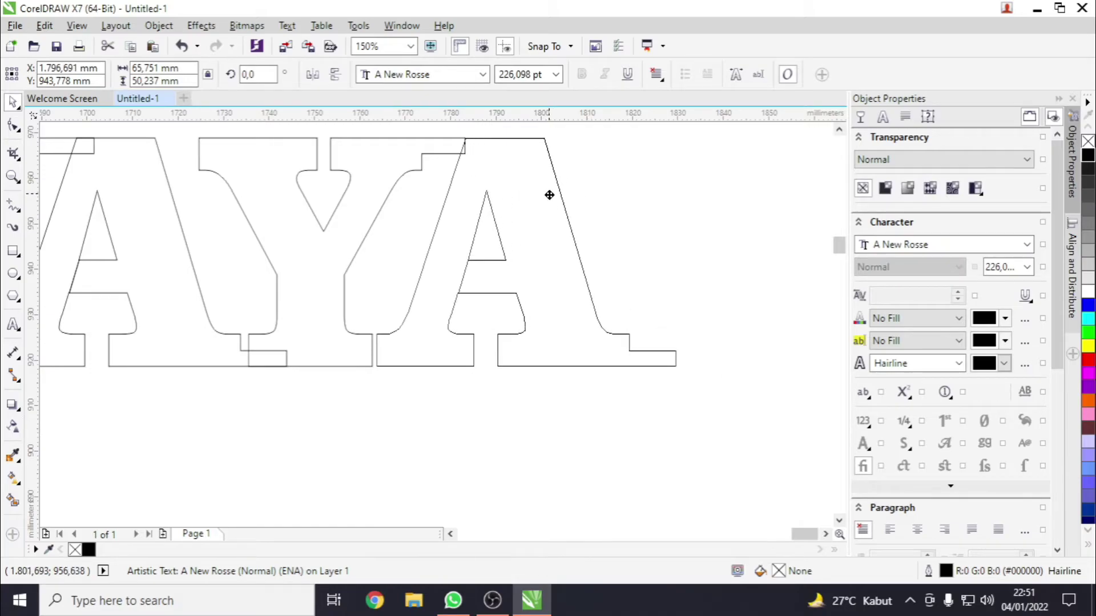
click(627, 183)
Step: Convert the Y of JAYA to curves and select the end nodes of its upper arm beside the final A
click(431, 148)
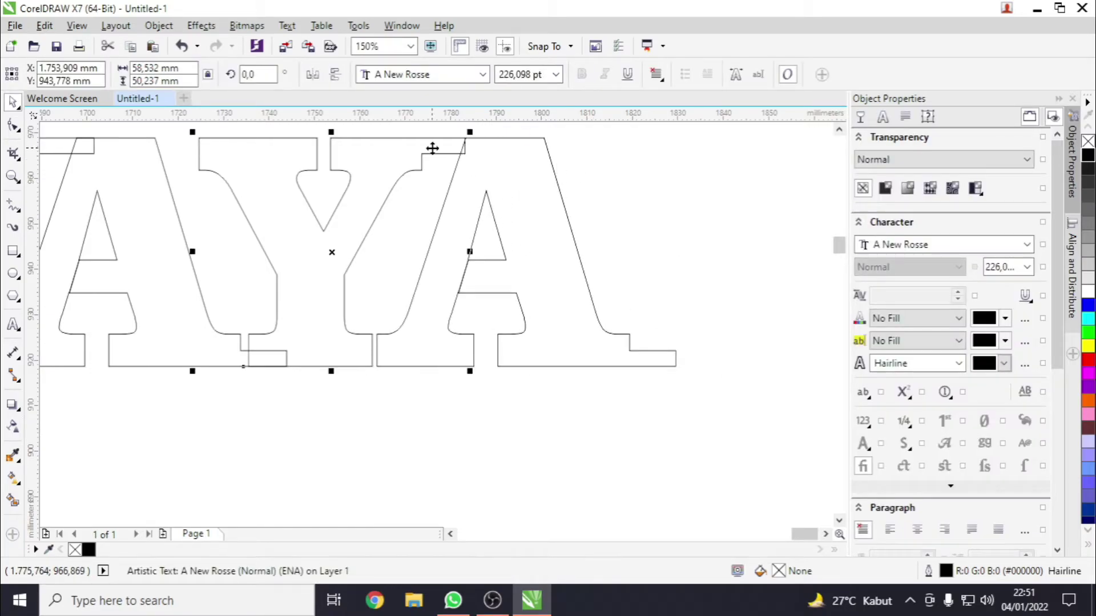
key(ctrl+q)
scroll(462, 143, down, 2)
scroll(462, 143, up, 2)
drag(457, 136, 499, 217)
key(F10)
click(462, 162)
scroll(476, 139, up, 2)
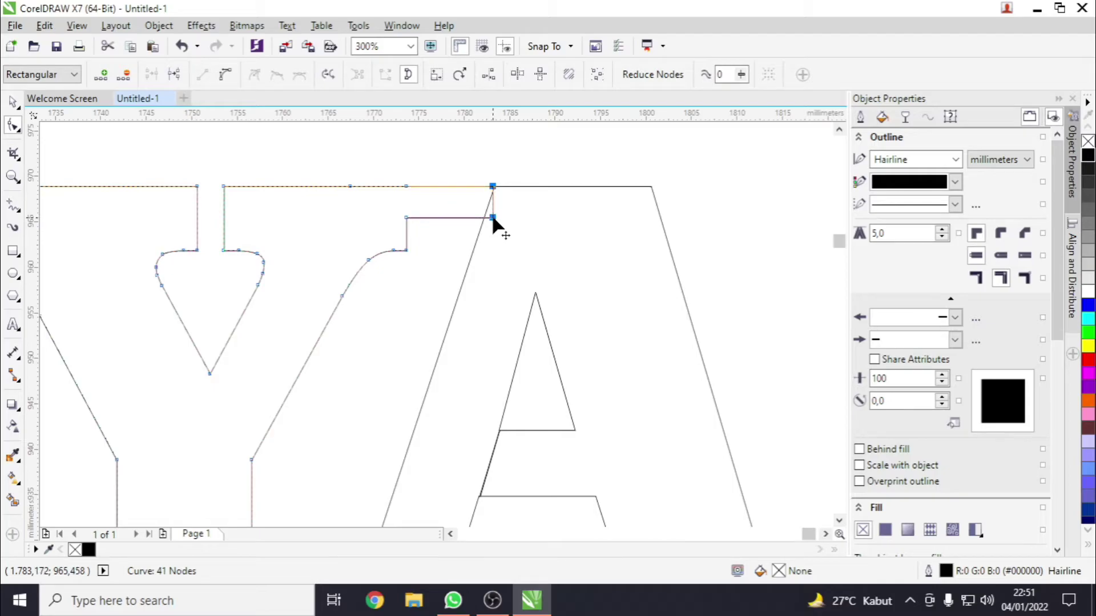
Step: Select the whole line of lettering and scale it proportionally to a height of 100 mm
scroll(523, 221, down, 8)
scroll(541, 232, up, 2)
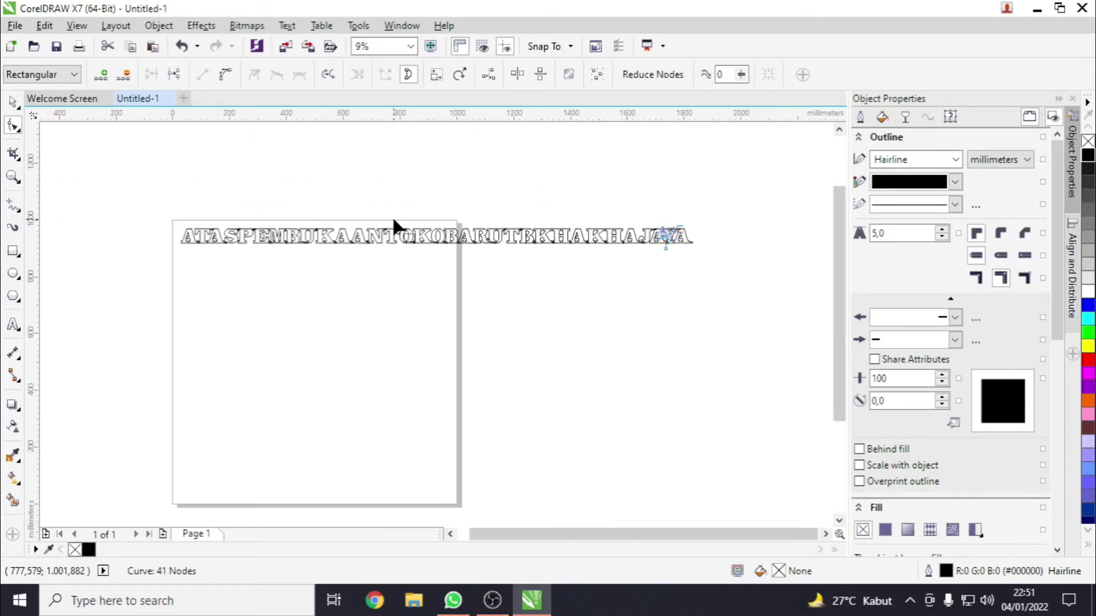
key(space)
click(348, 179)
drag(153, 191, 736, 308)
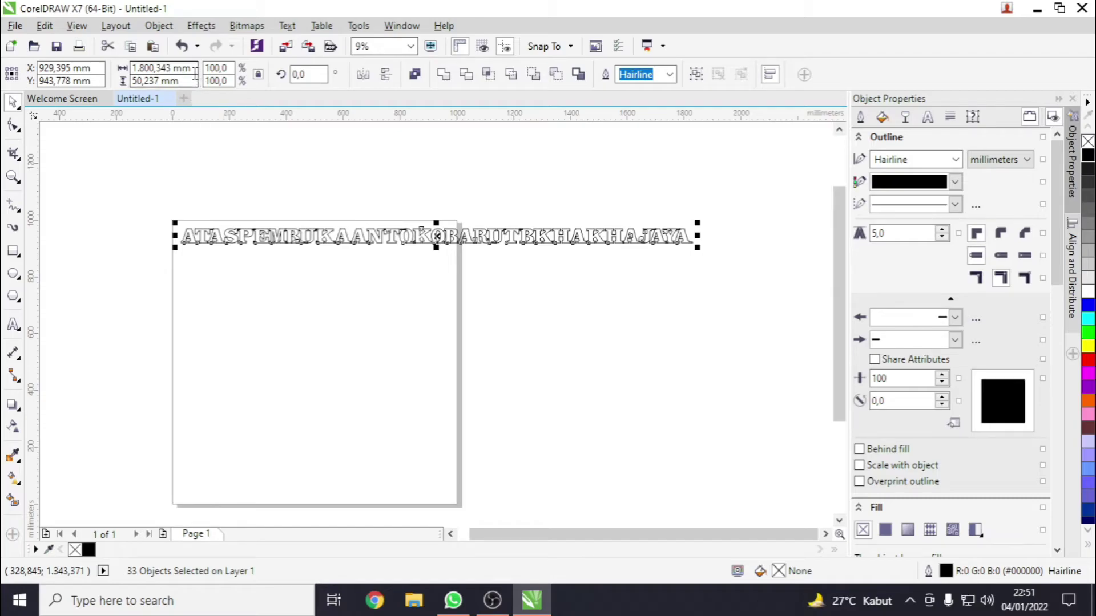
click(157, 81)
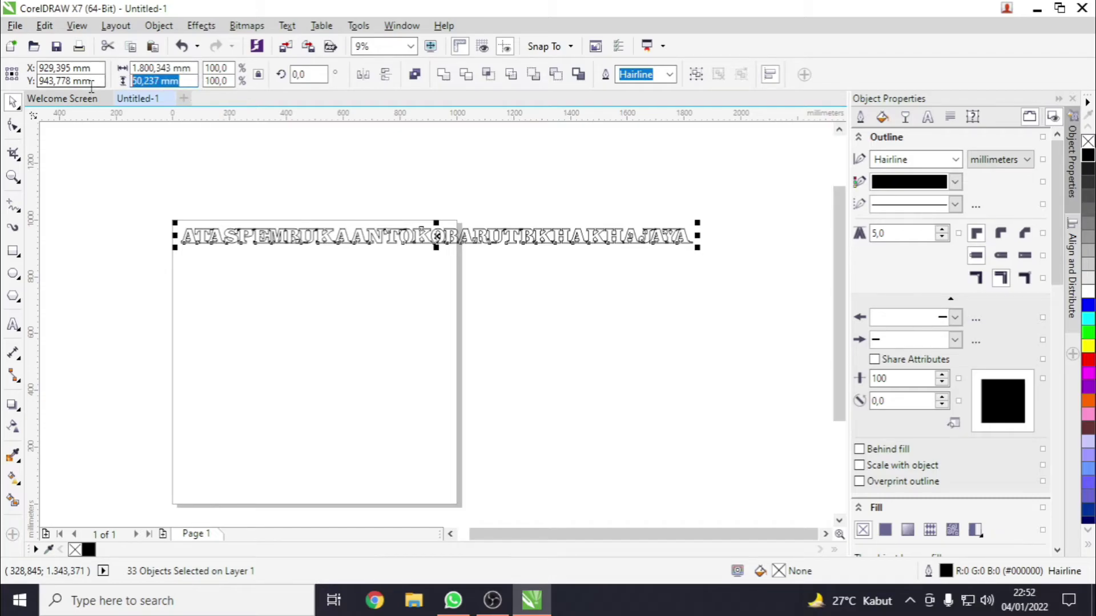
text(1)
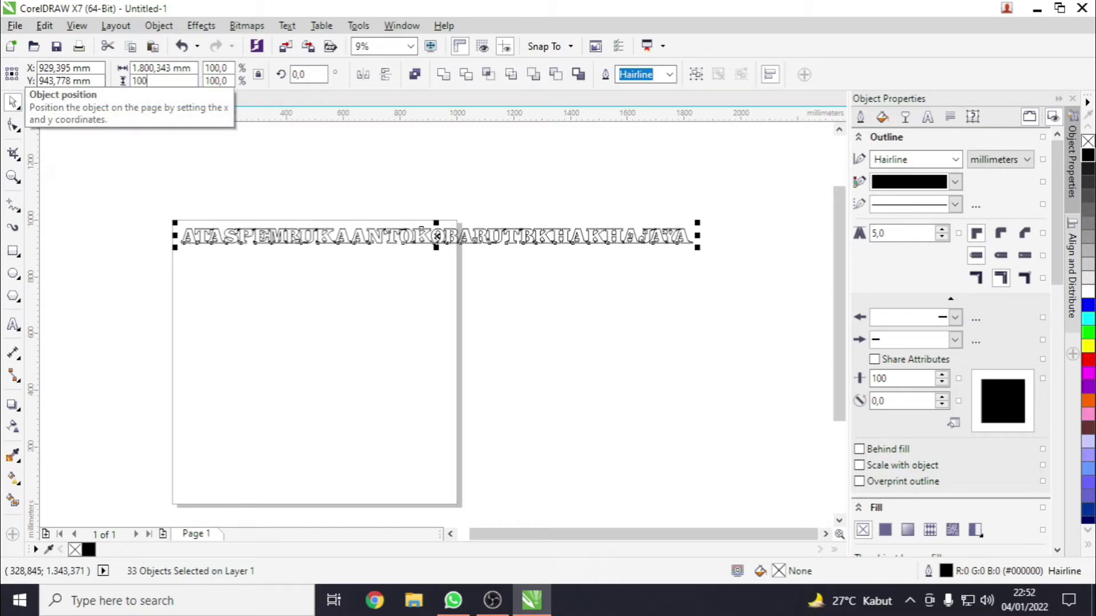
text(00)
key(Return)
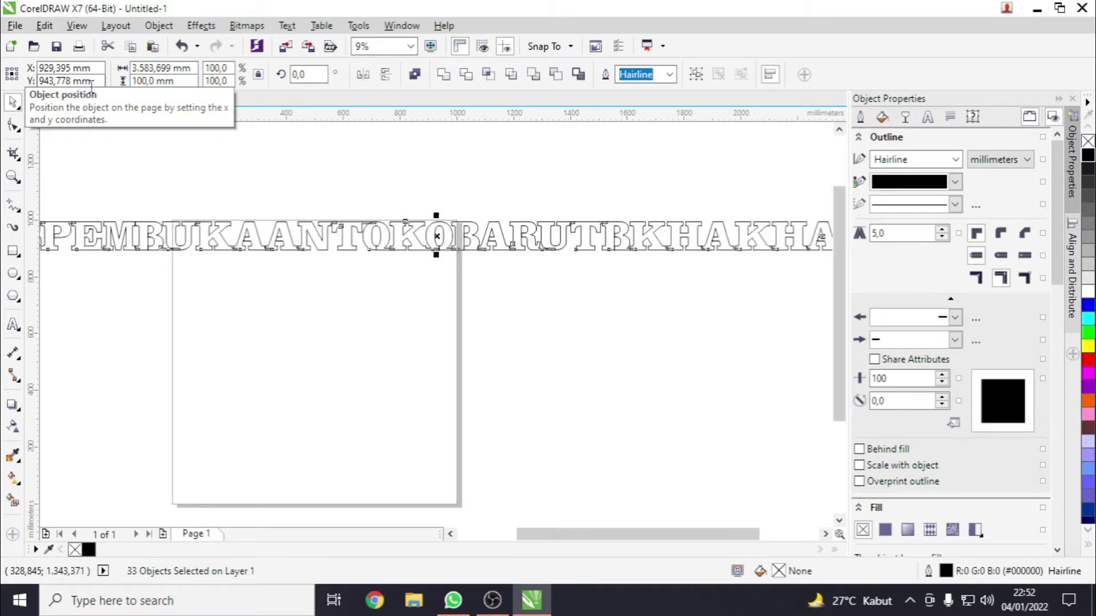
Step: Compress the whole lettering horizontally from both ends to about 2764 mm wide, keeping the 100 mm height
scroll(347, 204, down, 2)
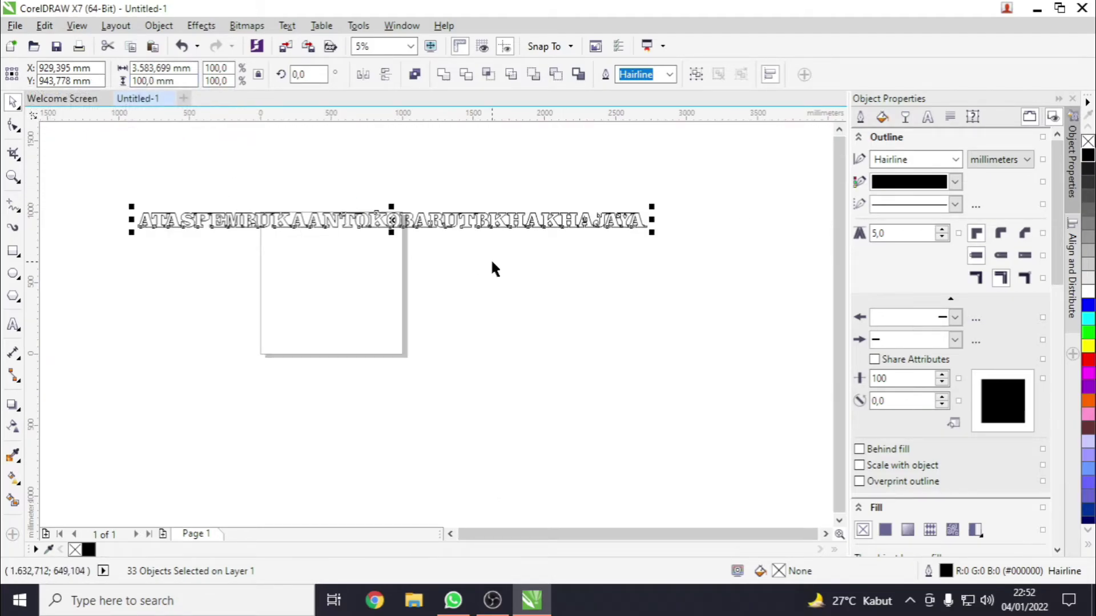
scroll(639, 231, up, 2)
drag(661, 212, 491, 212)
scroll(490, 212, down, 4)
scroll(322, 219, up, 4)
scroll(365, 210, down, 2)
scroll(85, 268, up, 4)
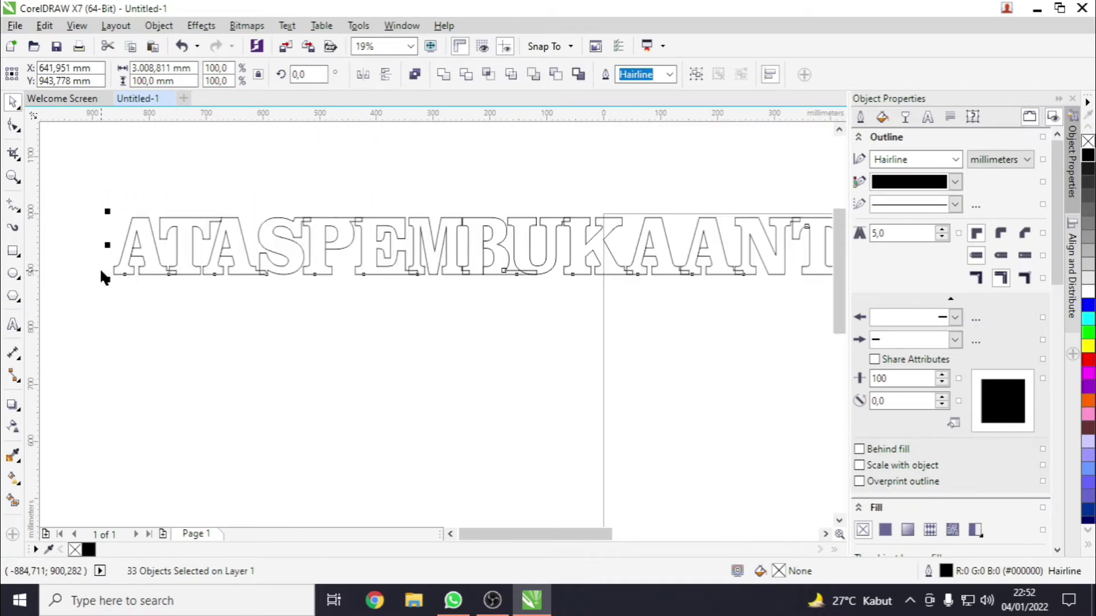
drag(109, 244, 190, 244)
scroll(190, 244, up, 2)
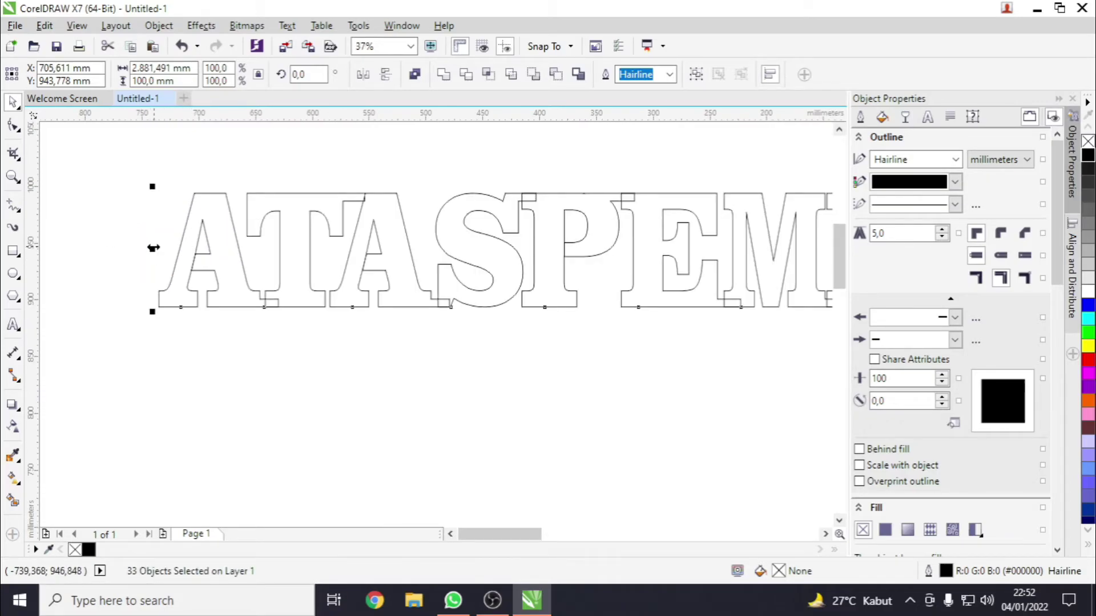
drag(155, 249, 262, 270)
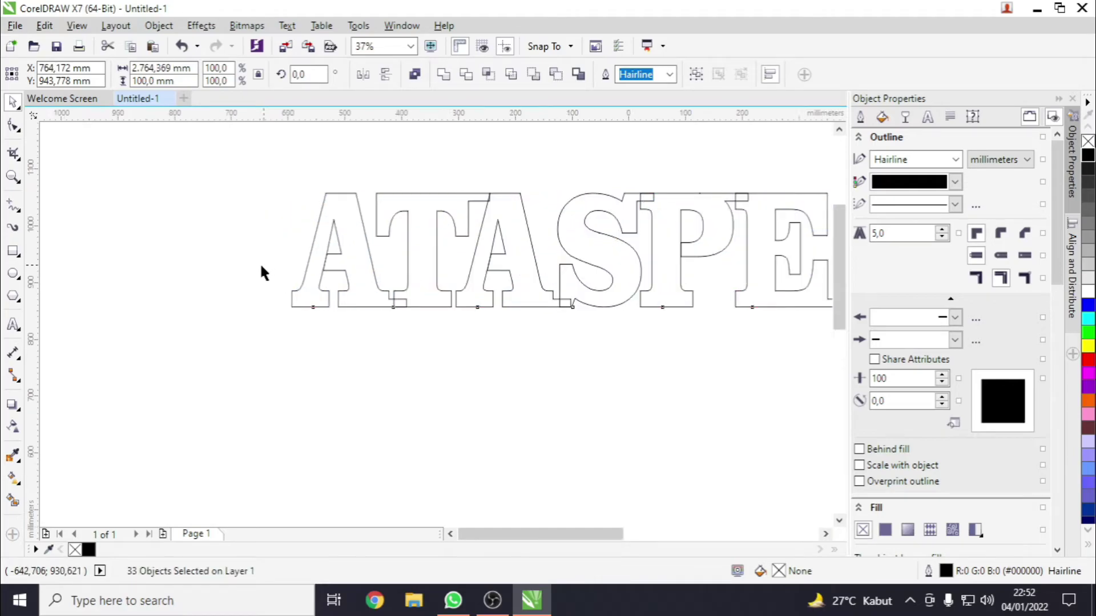
Step: Compress the lettering further from its right end to about 1858 mm wide
scroll(262, 270, down, 8)
scroll(338, 272, up, 4)
drag(742, 239, 483, 239)
scroll(483, 240, down, 4)
scroll(459, 249, up, 5)
scroll(458, 250, up, 1)
scroll(458, 249, down, 5)
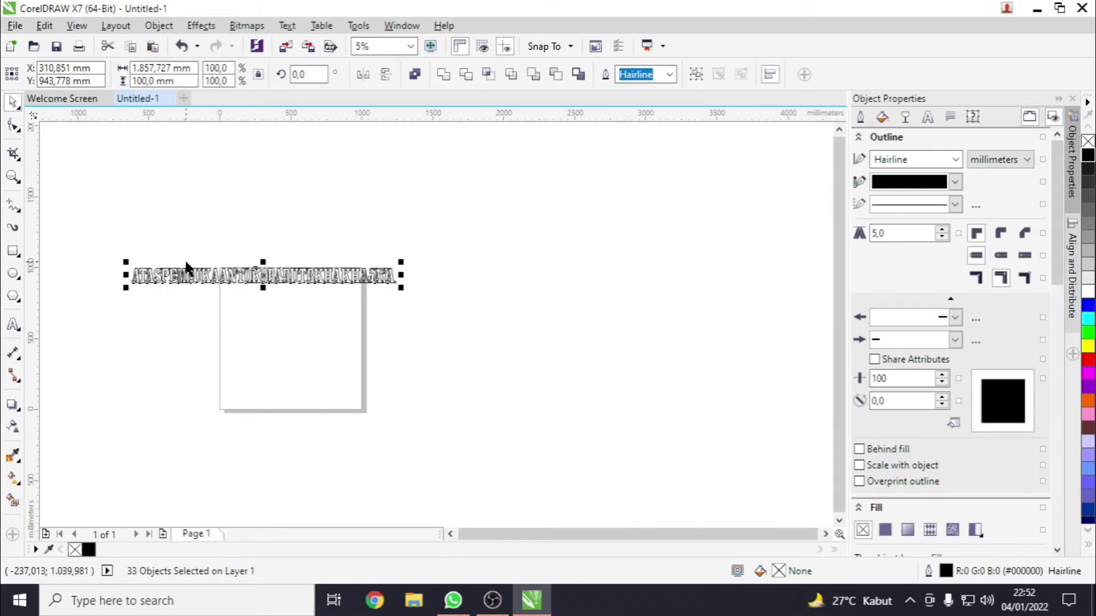
Step: Move the lettering to about X 935 mm, Y 935 mm so it starts at the page's left edge
scroll(187, 261, up, 3)
scroll(197, 269, down, 2)
drag(233, 293, 406, 305)
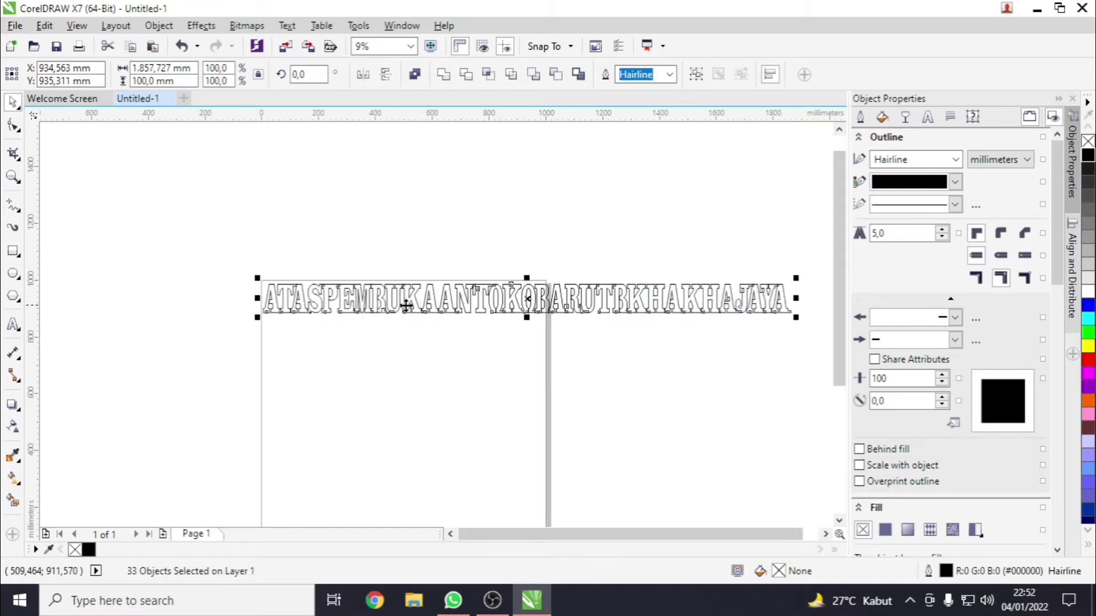
Step: Select the first 16 letters of the lettering, ATASPEMBUKAANTOK, and weld them into a single curve
click(245, 249)
drag(230, 246, 541, 364)
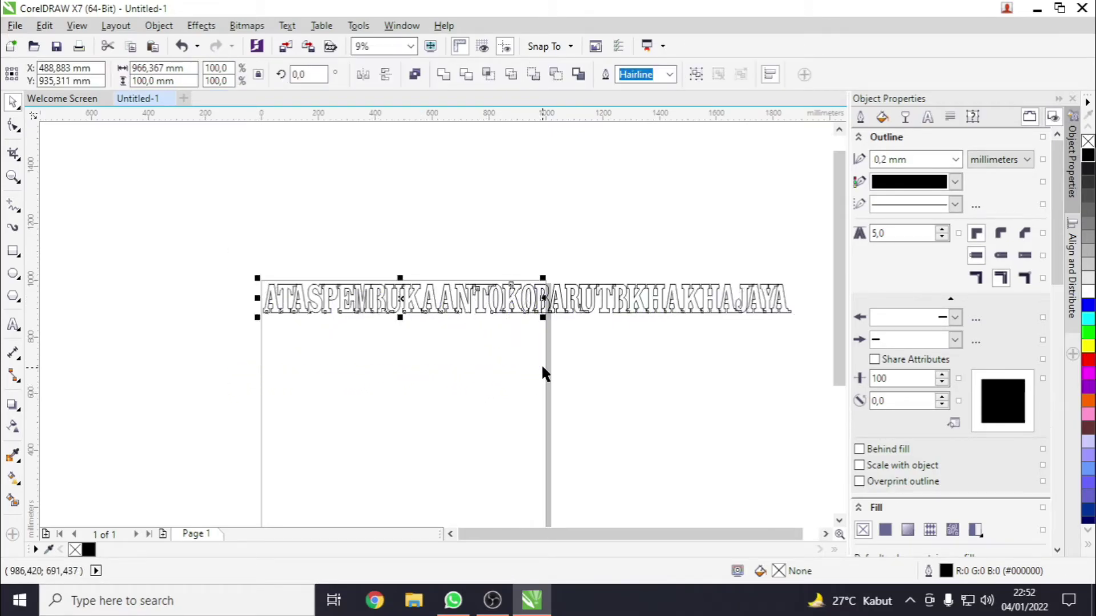
scroll(552, 304, up, 2)
scroll(551, 304, down, 2)
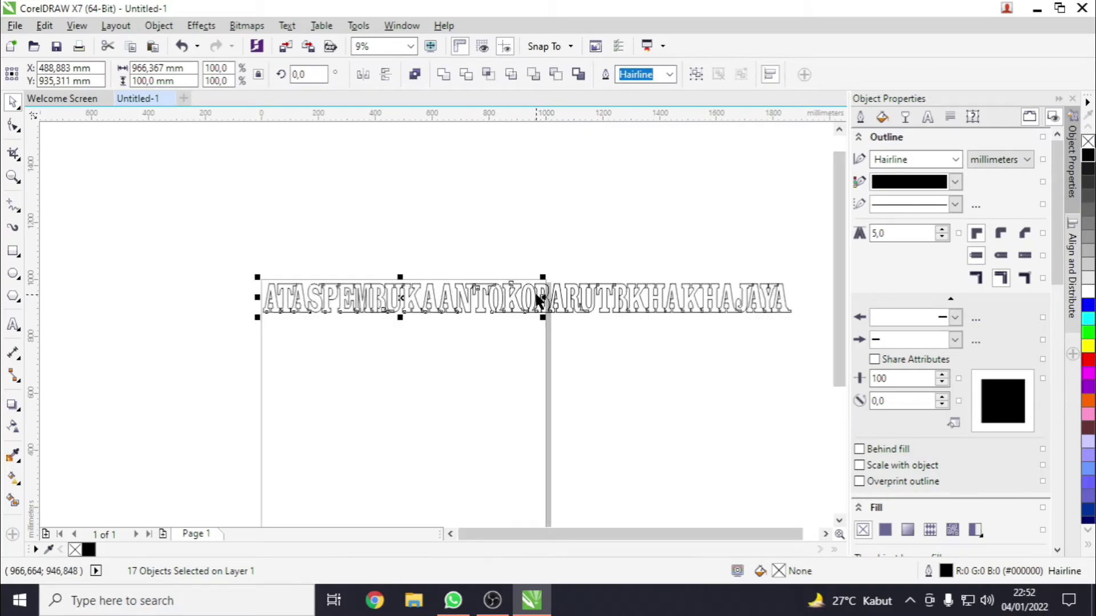
scroll(538, 299, up, 2)
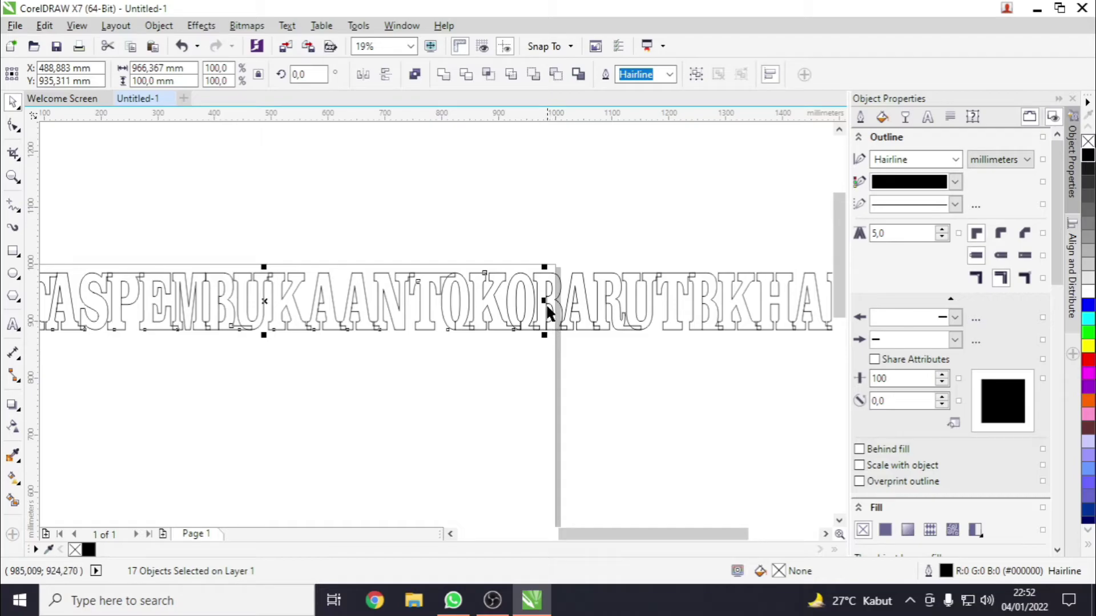
shift+click(531, 305)
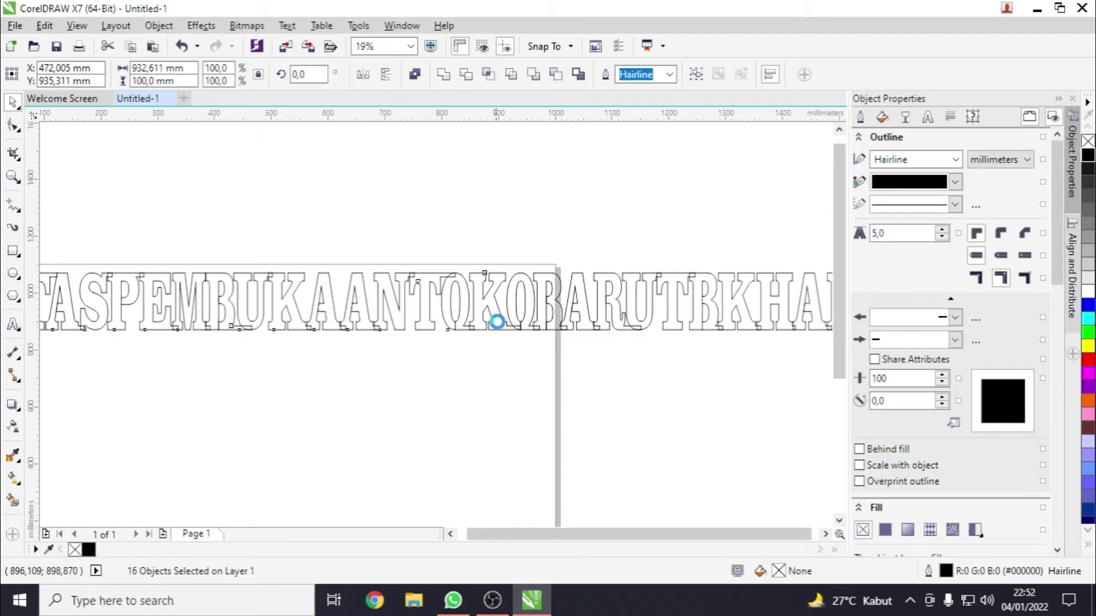
scroll(497, 322, down, 2)
scroll(440, 333, up, 2)
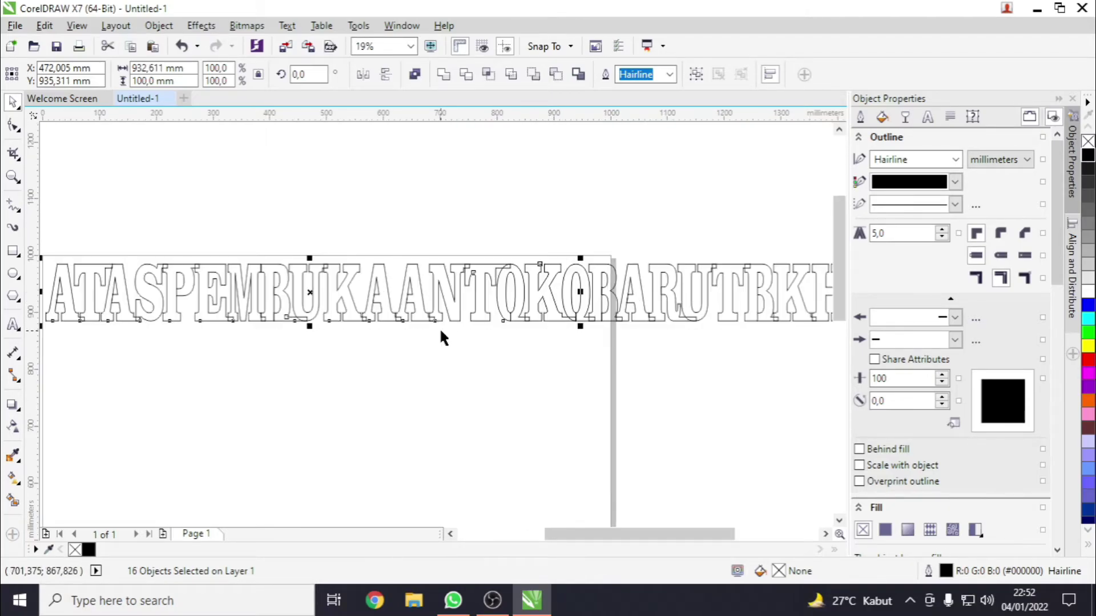
scroll(372, 327, down, 2)
scroll(372, 330, up, 2)
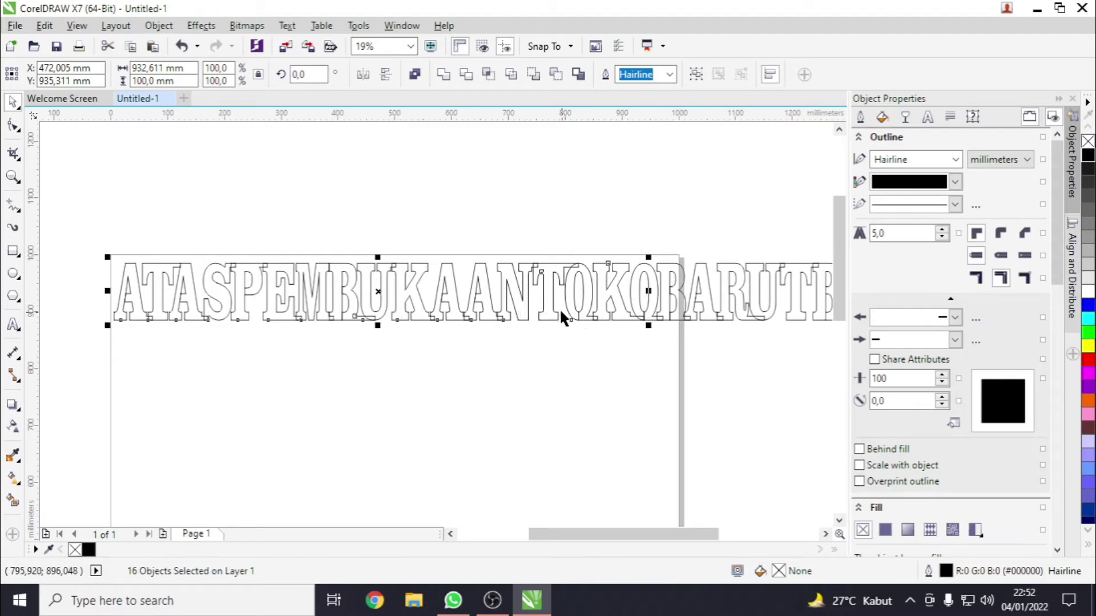
scroll(531, 340, down, 2)
scroll(530, 330, up, 1)
scroll(530, 331, down, 2)
scroll(532, 330, up, 1)
scroll(531, 330, down, 1)
scroll(532, 330, up, 1)
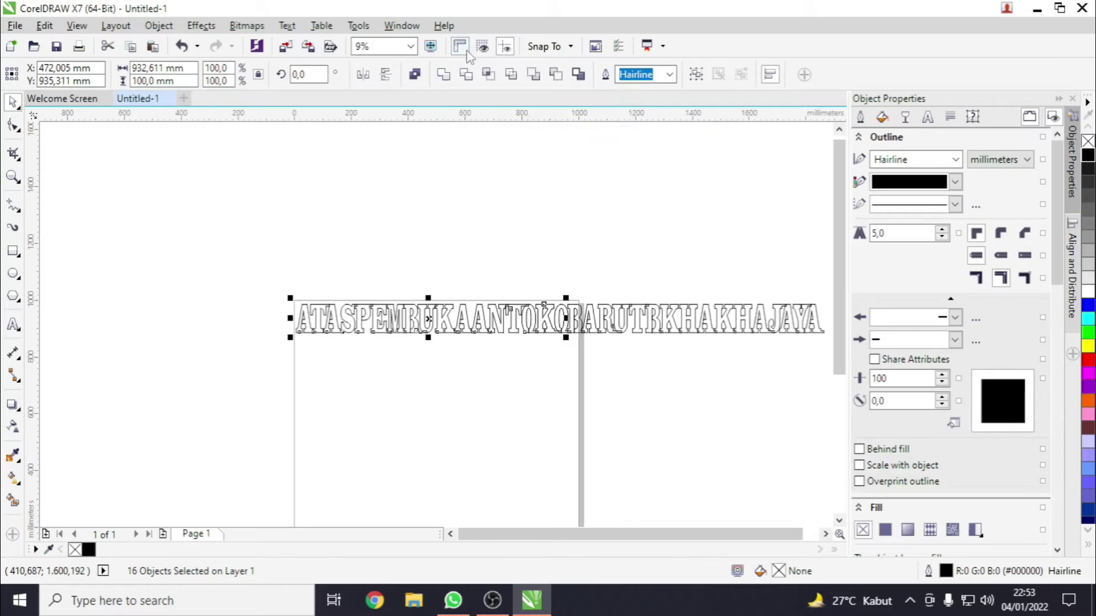
click(451, 78)
Step: Move the remaining 17 letters to a second line at about X 492 mm, Y 811 mm and weld them into one curve
scroll(413, 161, down, 2)
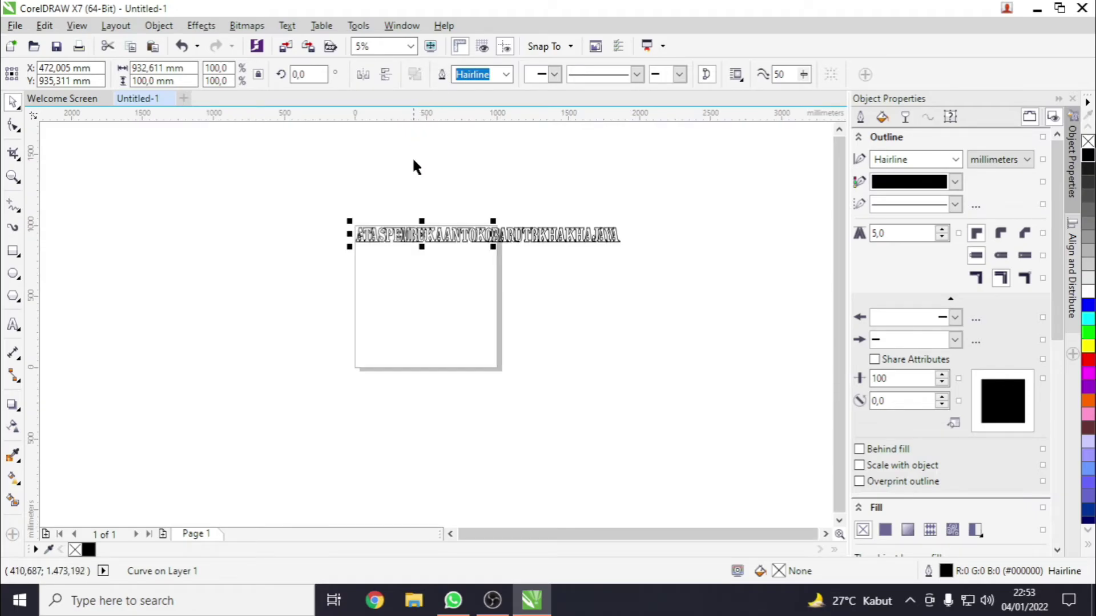
drag(704, 172, 447, 343)
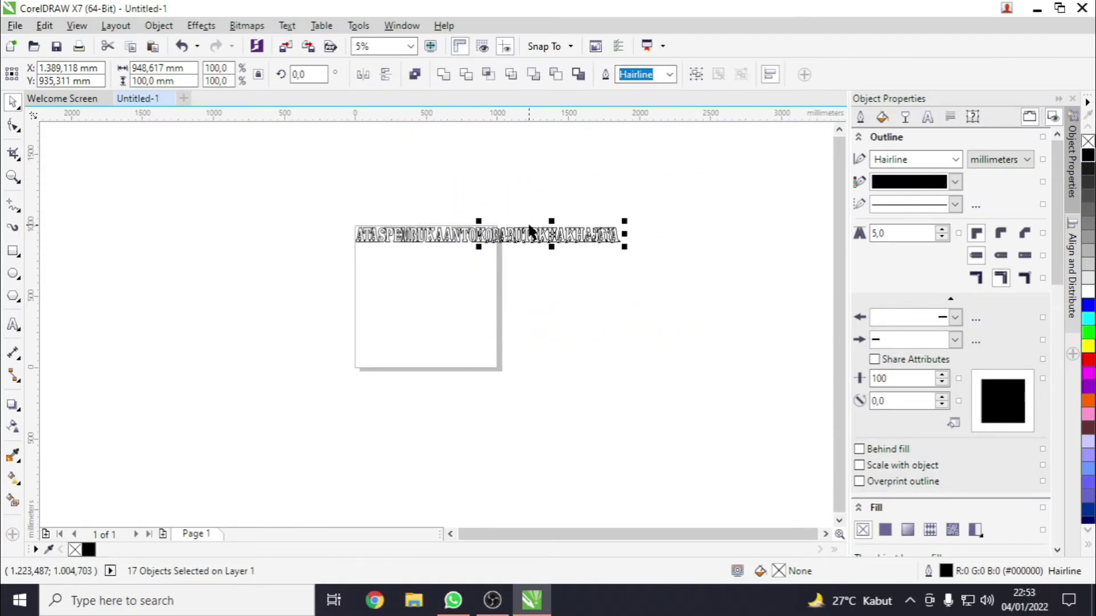
drag(530, 229, 401, 247)
scroll(401, 247, up, 1)
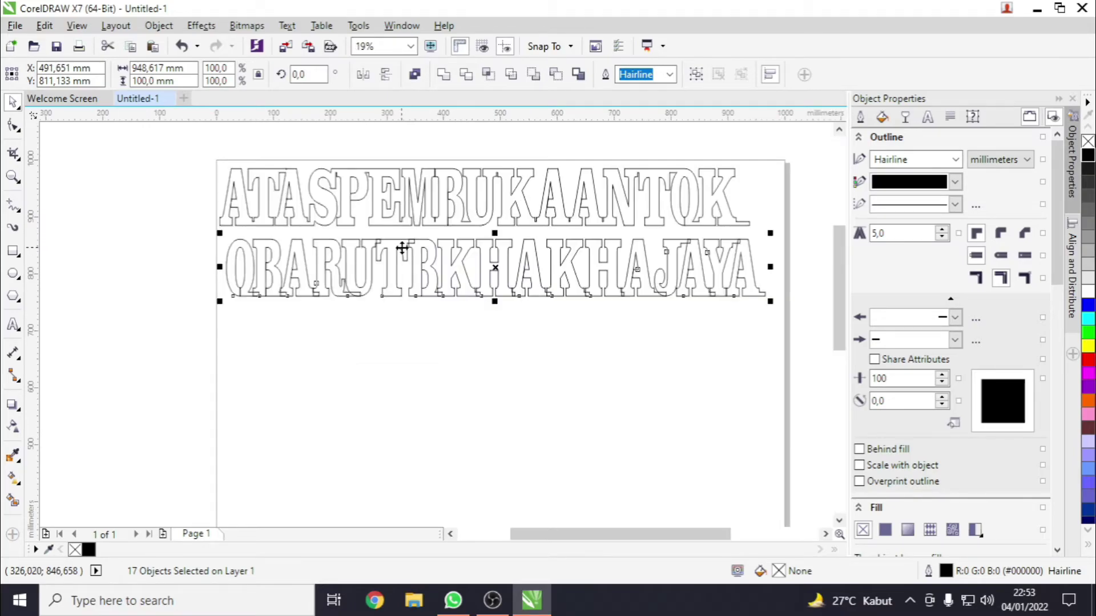
scroll(400, 247, up, 1)
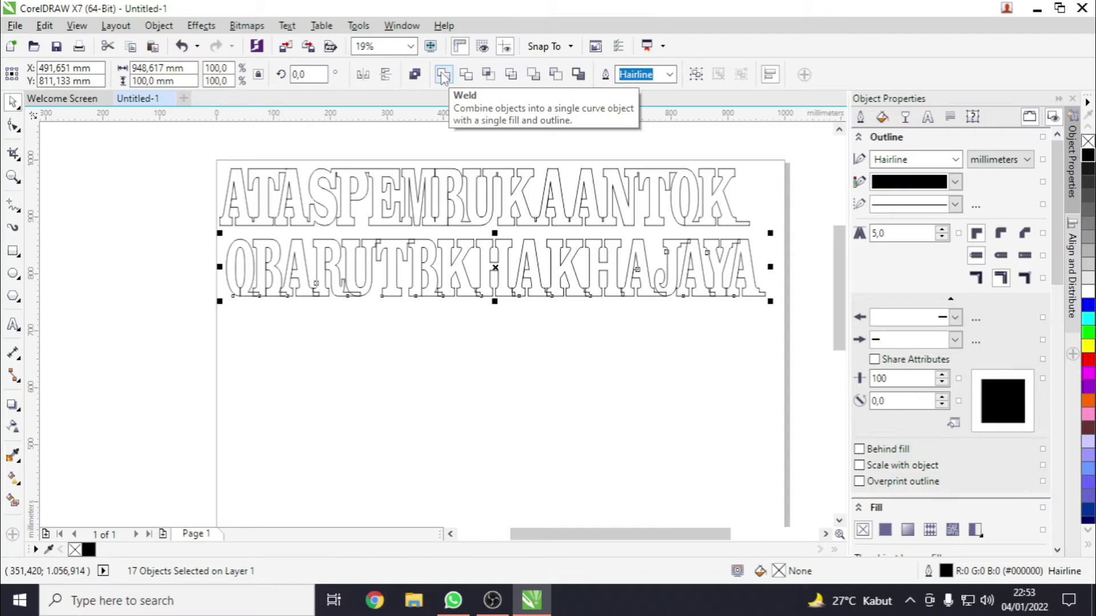
click(443, 75)
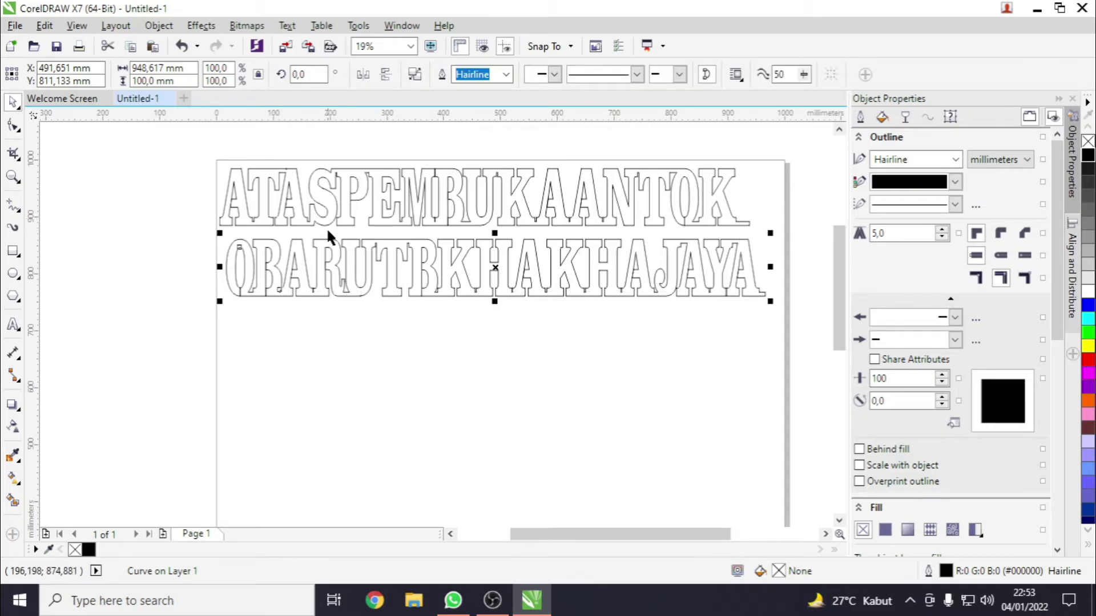
Step: Align the second line of lettering with the left edge of the first line
shift+click(324, 201)
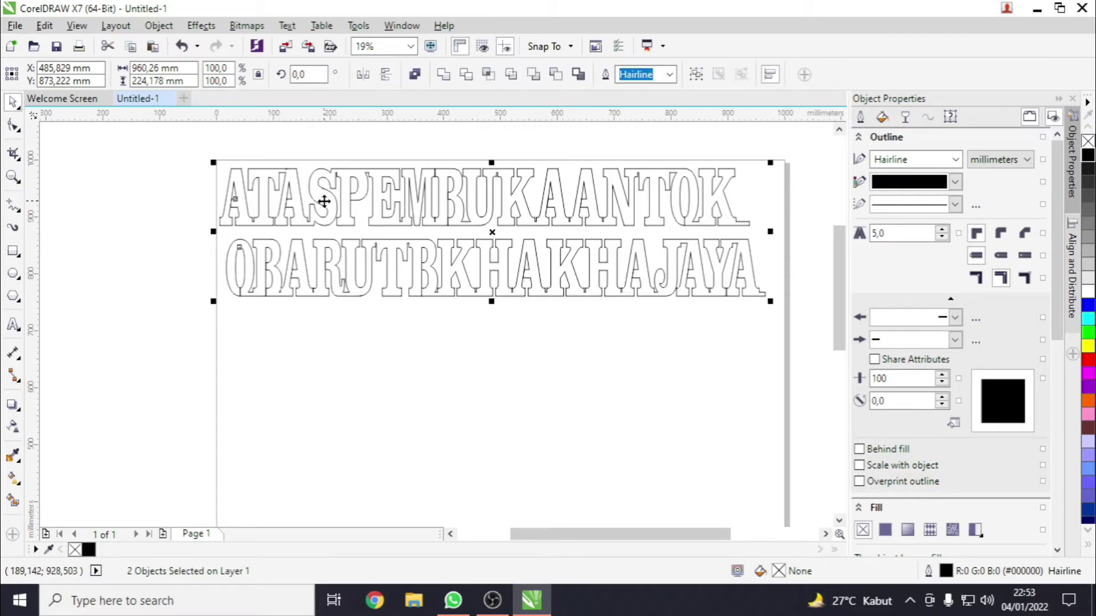
key(l)
click(323, 166)
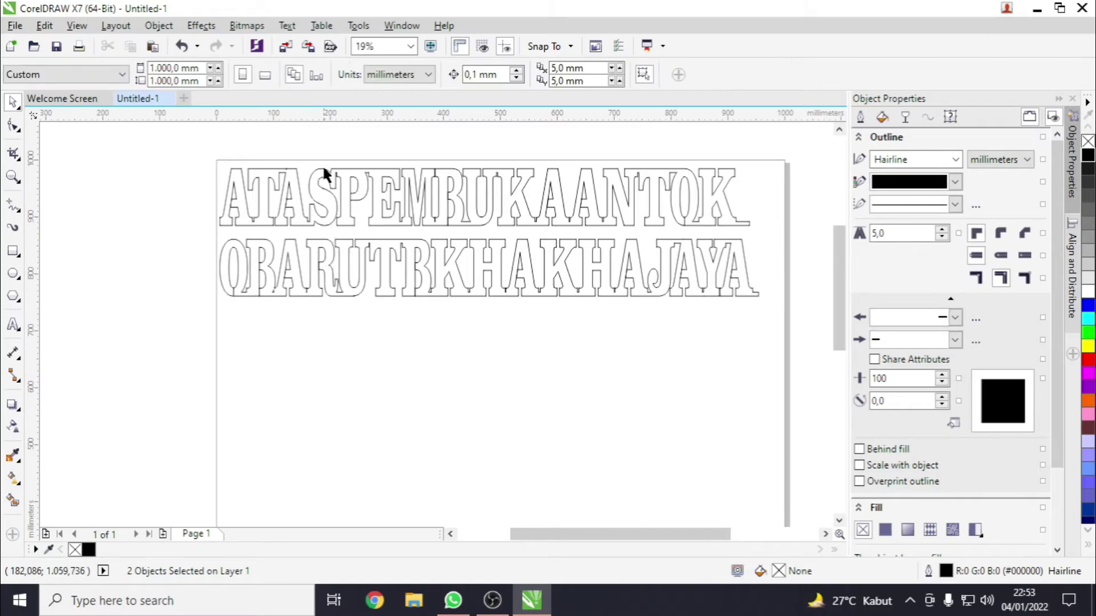
Step: Raise the second line to about Y 831 mm, directly beneath the first, and select both lines
click(329, 248)
scroll(329, 248, up, 2)
scroll(328, 250, down, 4)
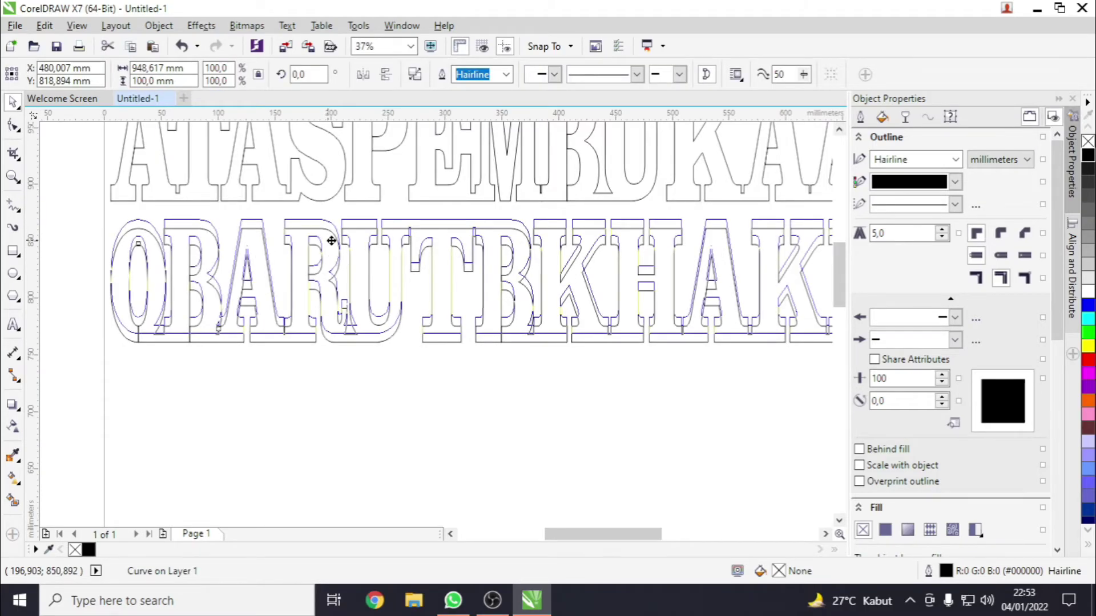
scroll(463, 221, up, 2)
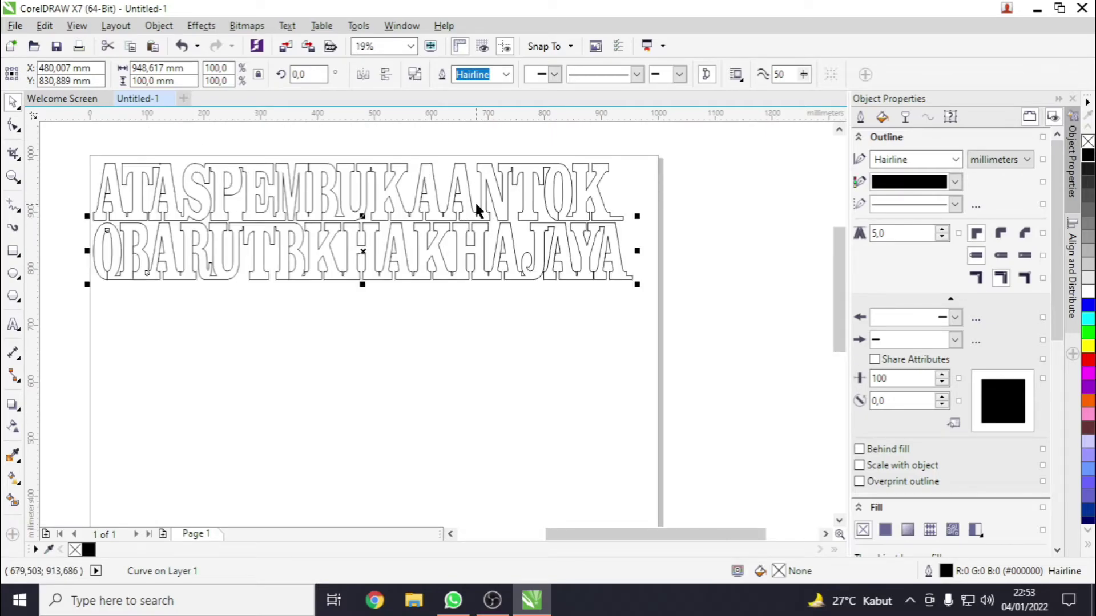
drag(736, 145, 67, 360)
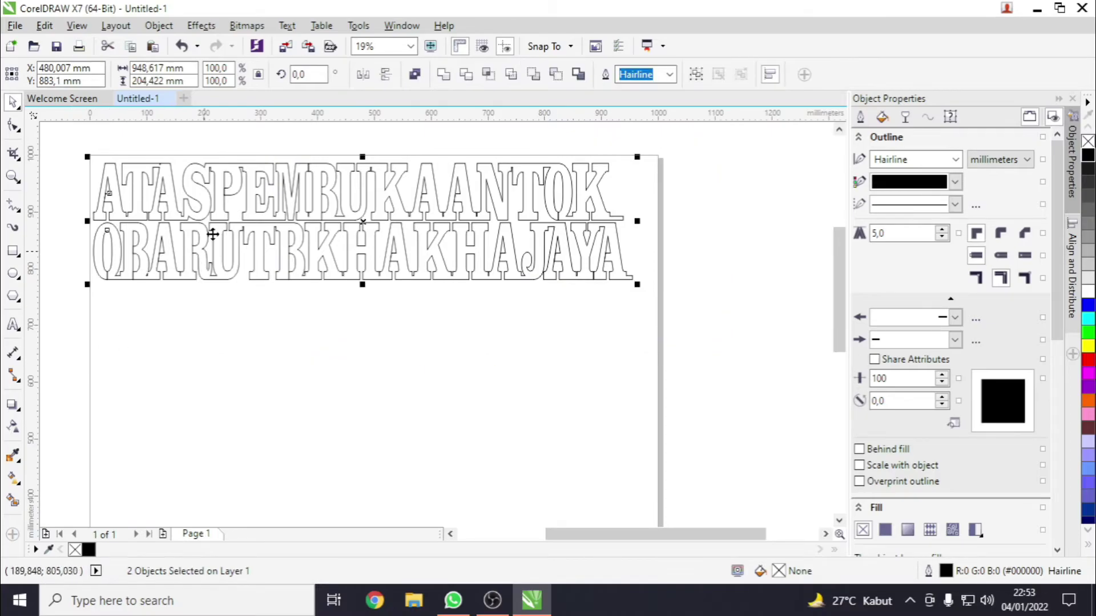
Step: Create a 1000 × 1000 mm document and insert the artistic text "Atas Pembukaan toko baruTB KHAKHA JAYA" on its page
click(184, 98)
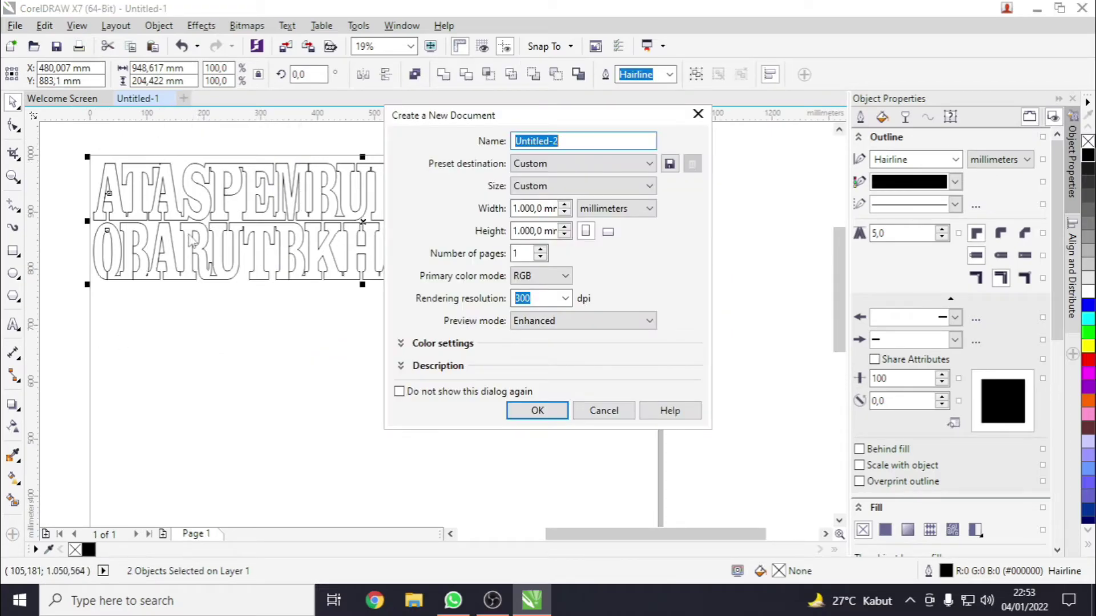
click(521, 409)
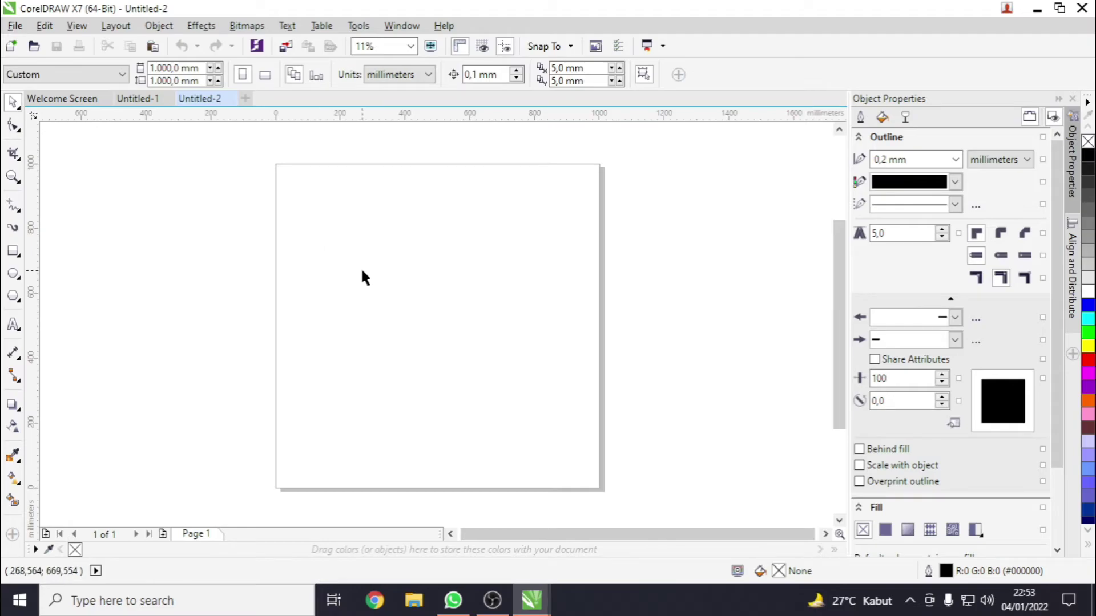
click(14, 324)
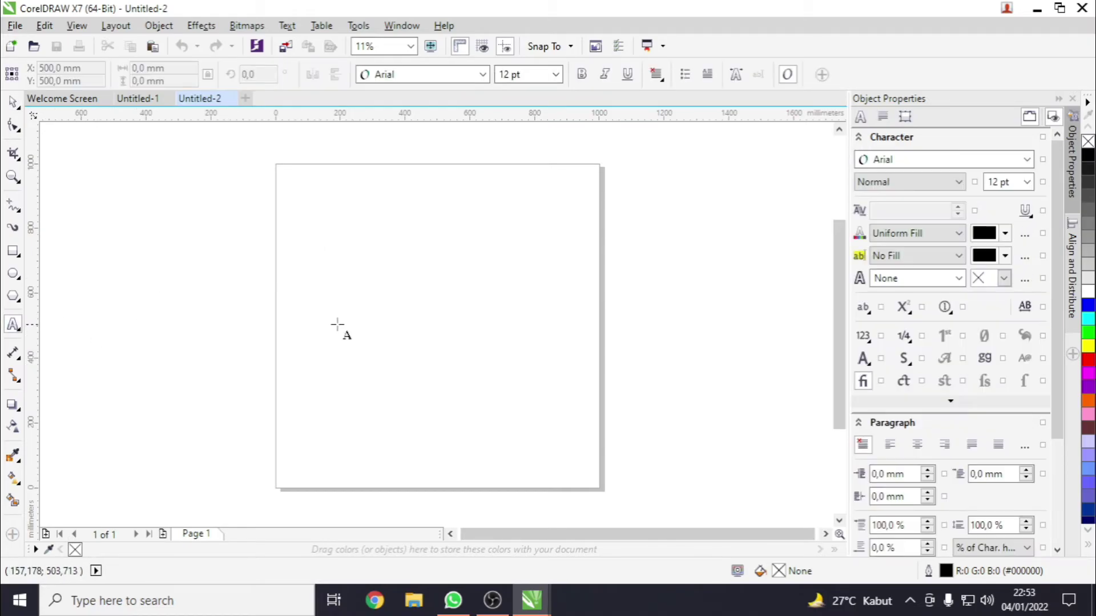
click(359, 263)
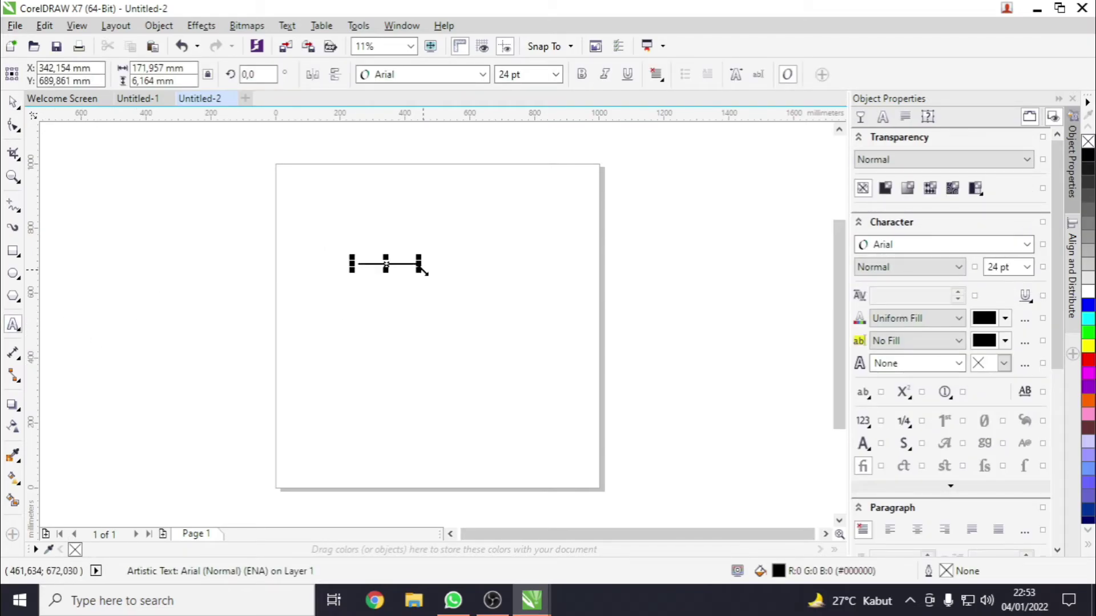
Step: Enlarge the text to about 1094 mm wide and move it to about X 457 mm, Y 842 mm
drag(682, 370, 679, 367)
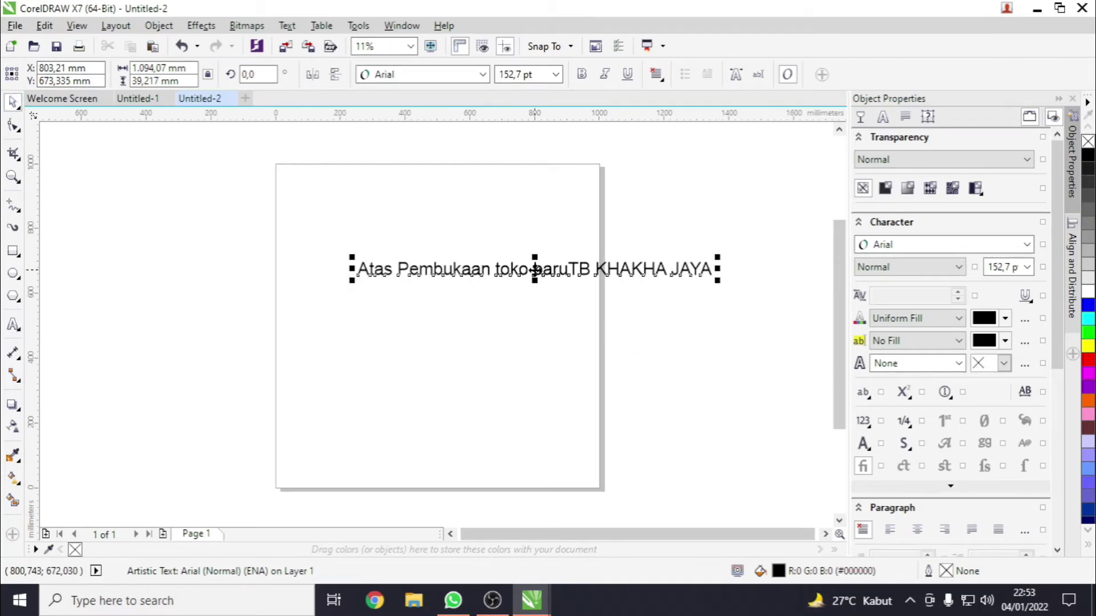
drag(535, 268, 422, 213)
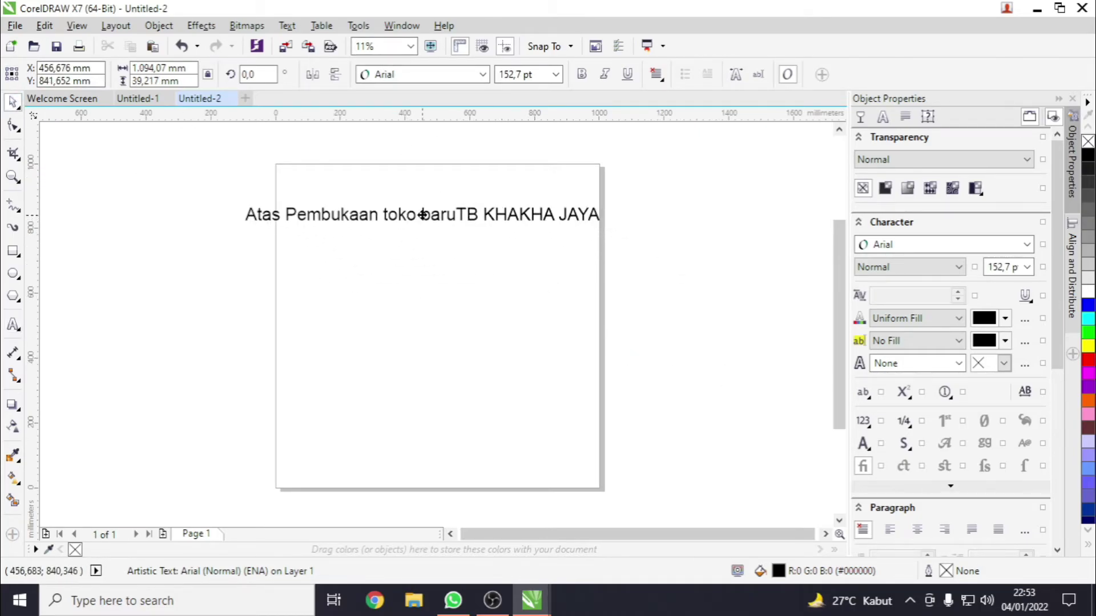
Step: Convert the text to uppercase and set its font to Arial Black
click(286, 26)
click(337, 377)
click(478, 284)
click(473, 353)
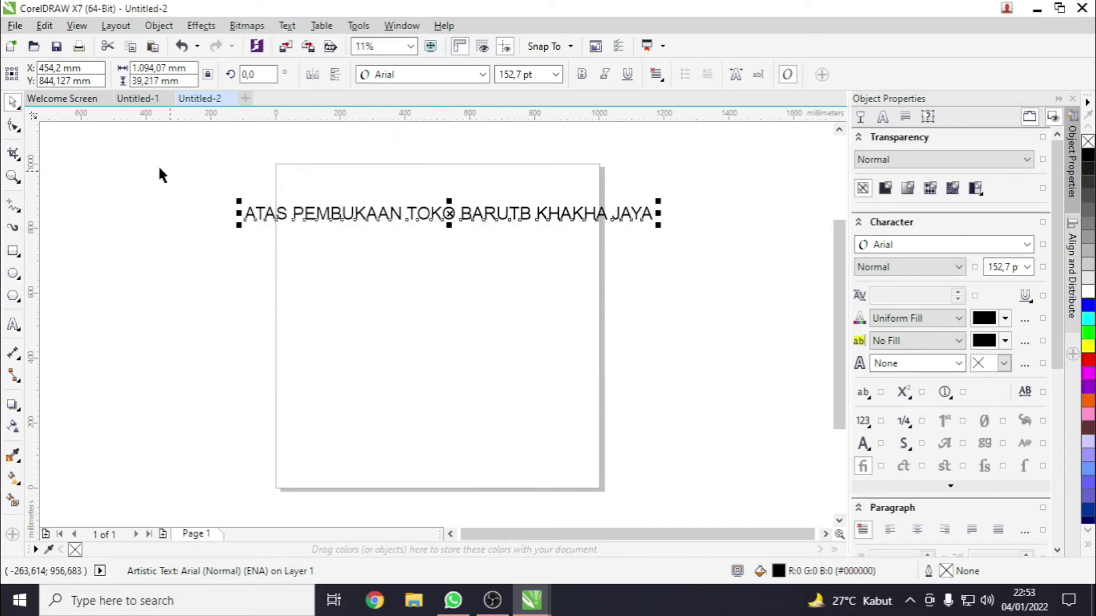
click(482, 74)
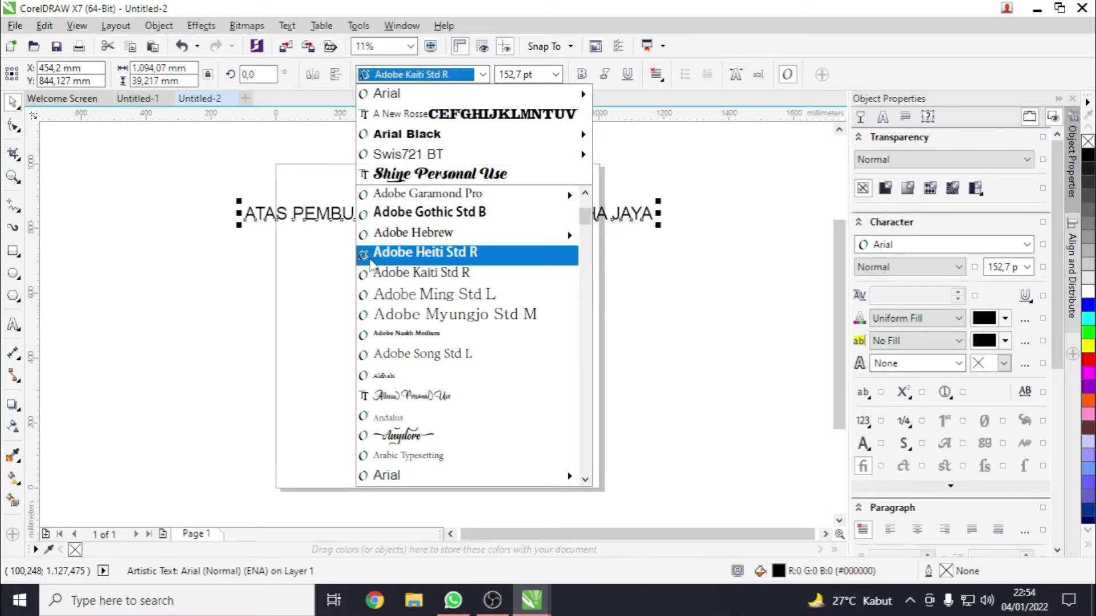
click(659, 293)
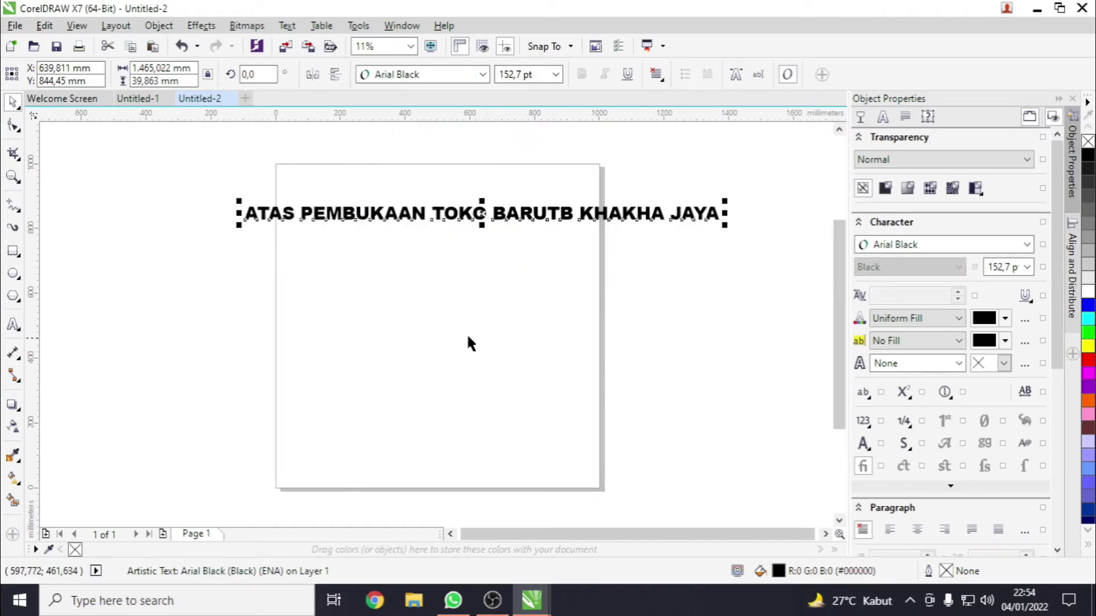
Step: Scale the text proportionally to a height of 100 mm
click(186, 83)
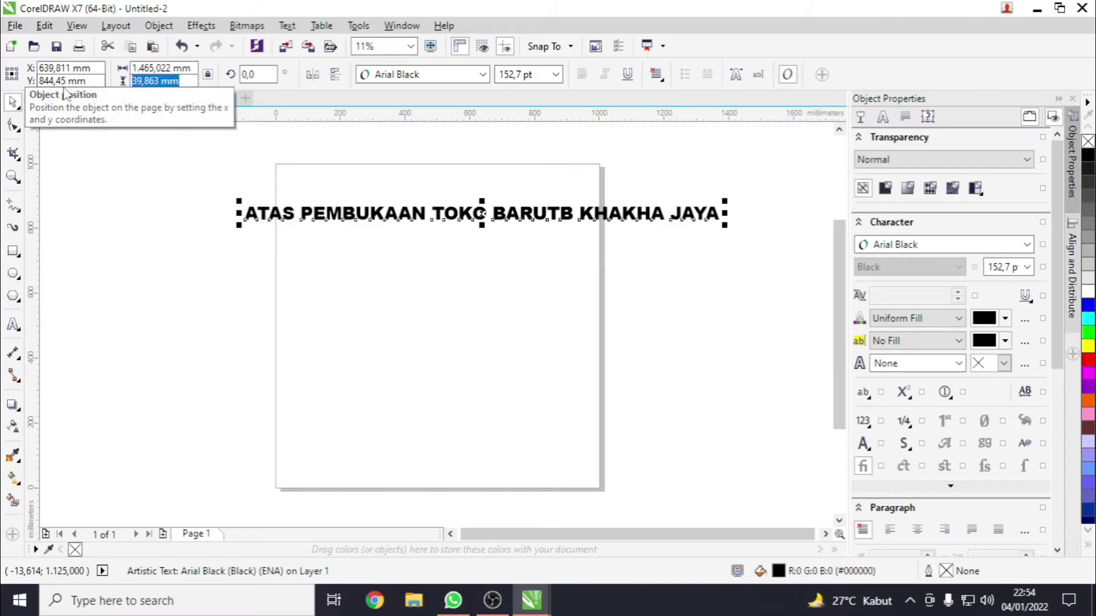
text(100)
key(Escape)
click(165, 81)
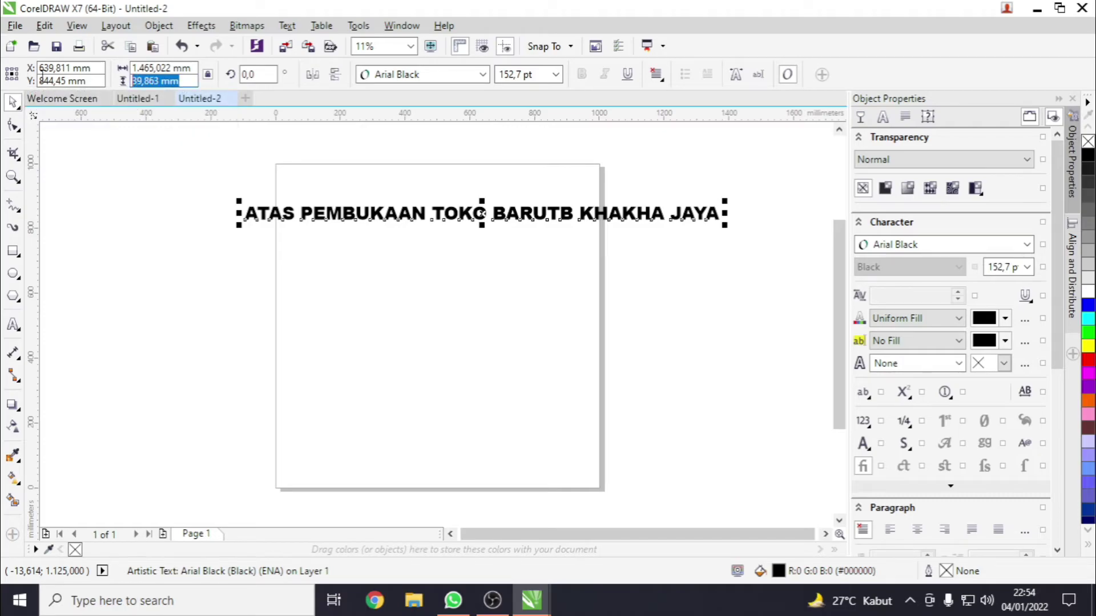
text(100)
key(Return)
Step: Compress the text horizontally to about 1661 mm wide and place it at about X 880 mm, Y 833 mm, starting inside the page
scroll(597, 235, down, 3)
scroll(597, 235, up, 1)
scroll(524, 215, up, 1)
scroll(524, 215, down, 2)
scroll(550, 240, up, 1)
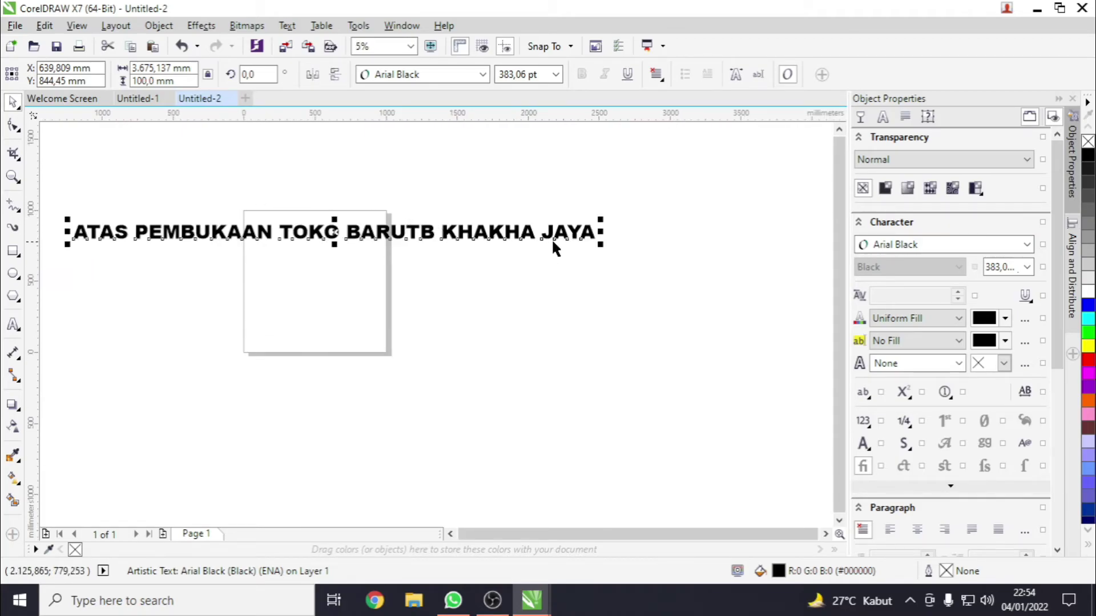
drag(601, 231, 345, 233)
drag(198, 236, 373, 242)
scroll(377, 238, up, 2)
drag(656, 228, 605, 231)
Step: Remove all the spaces between the words so the text reads ATASPEMBUKAANTOKOBARUTBKHAKHAJAYA
double_click(182, 228)
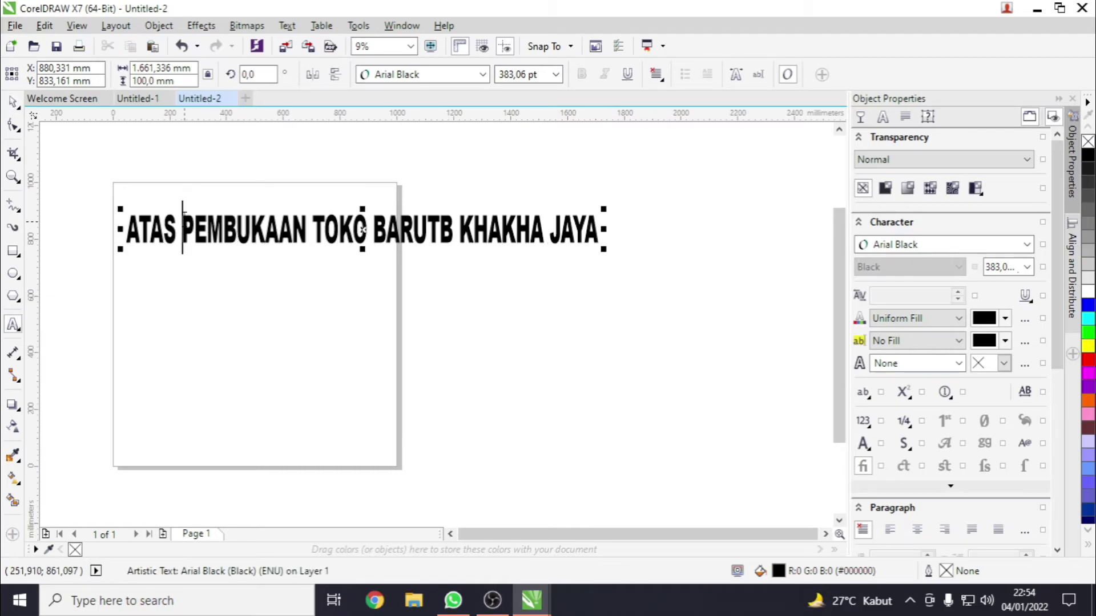
key(BackSpace)
click(307, 232)
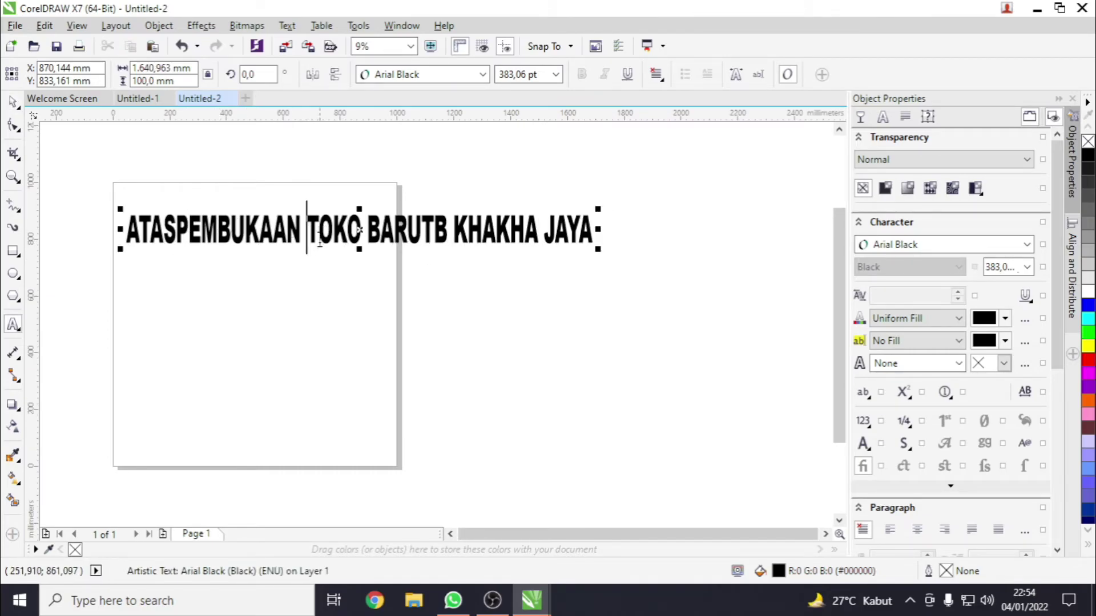
key(BackSpace)
click(358, 228)
key(BackSpace)
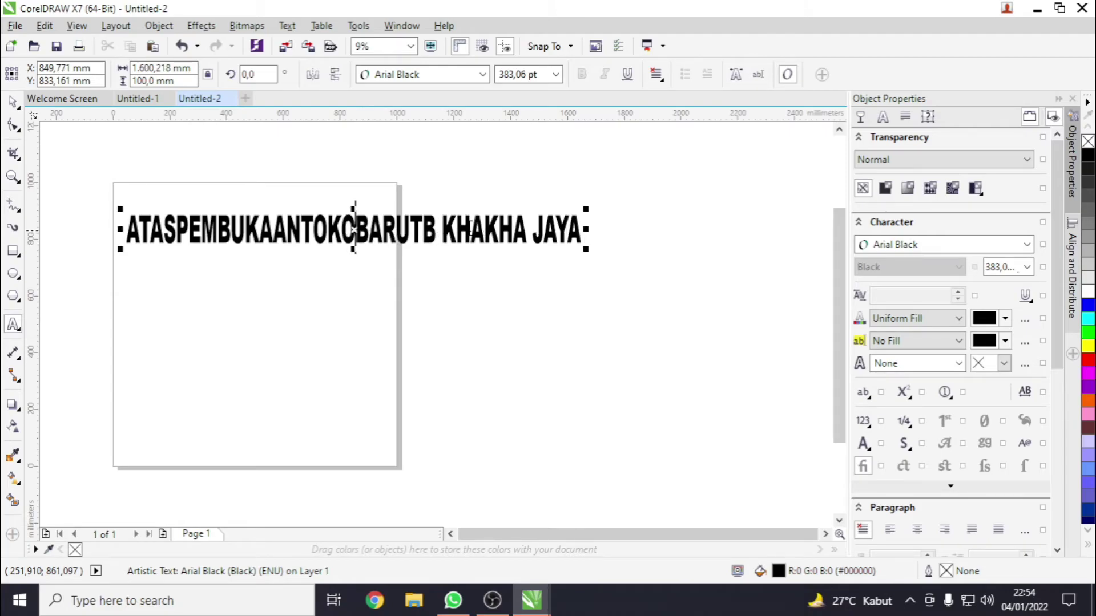
click(439, 231)
key(BackSpace)
click(537, 228)
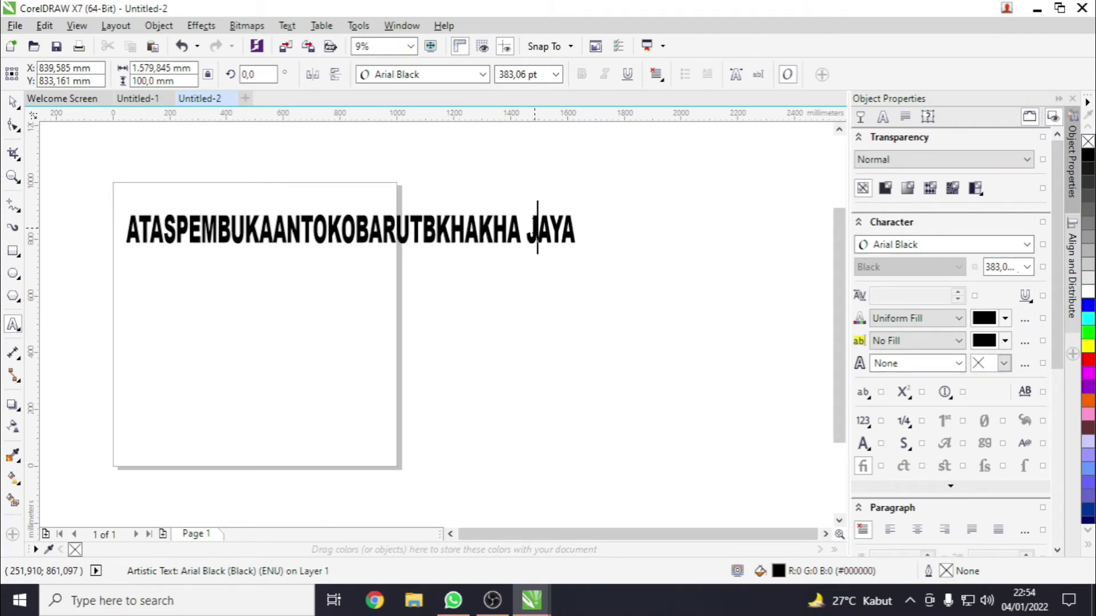
key(BackSpace)
Step: Give the text no fill and a black hairline outline, and move it to about X 796 mm, Y 921 mm at the page's upper-left corner
click(10, 99)
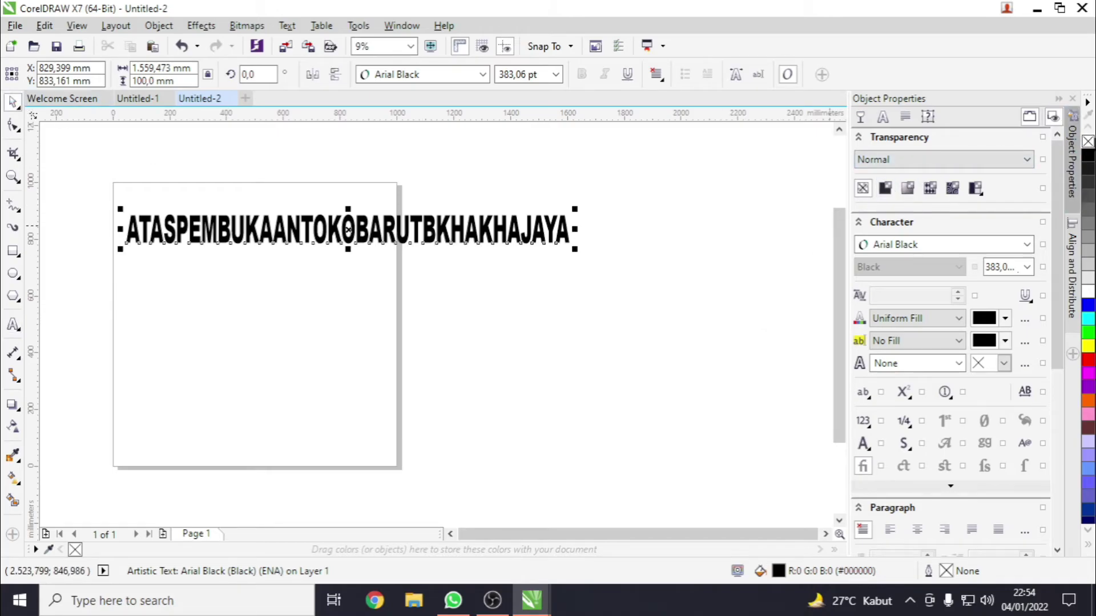
click(1087, 141)
right_click(1088, 154)
drag(367, 233, 357, 208)
scroll(121, 194, up, 2)
scroll(119, 192, down, 2)
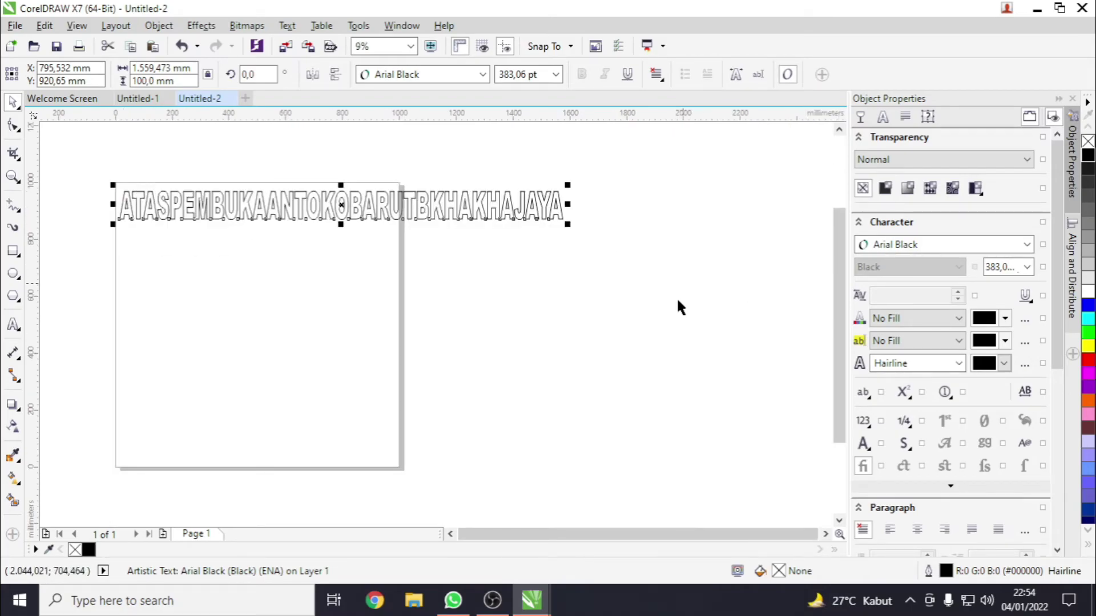
Step: Insert a line break before the R of BARU so the text splits into ATASPEMBUKAANTOKOBA and RUTBKHAKHAJAYA
scroll(382, 206, up, 2)
scroll(382, 205, down, 2)
click(324, 240)
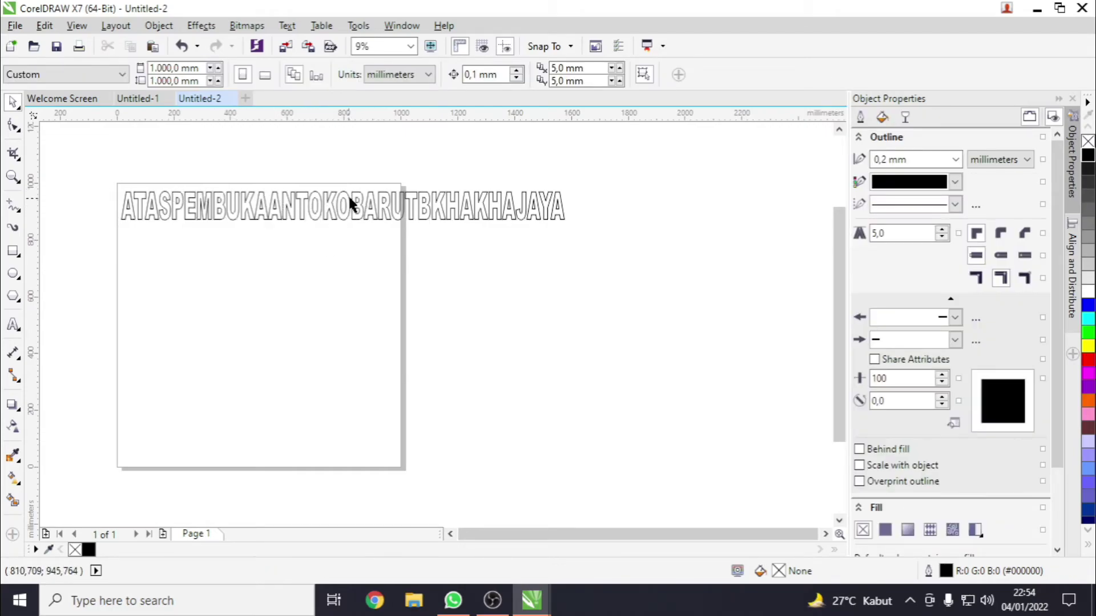
scroll(349, 203, up, 2)
scroll(379, 209, down, 2)
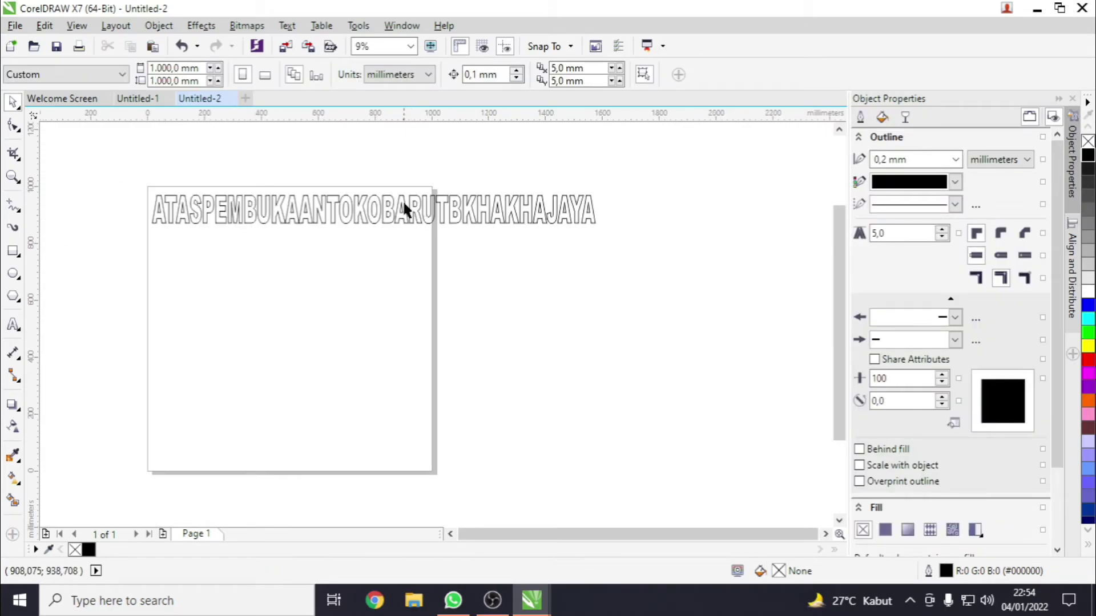
click(415, 210)
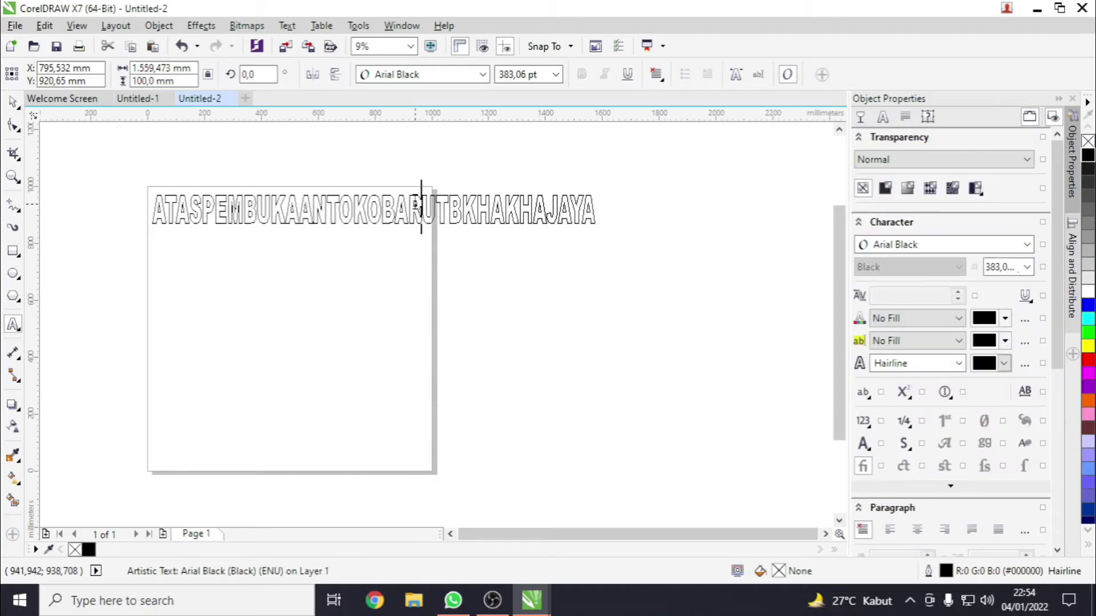
key(Return)
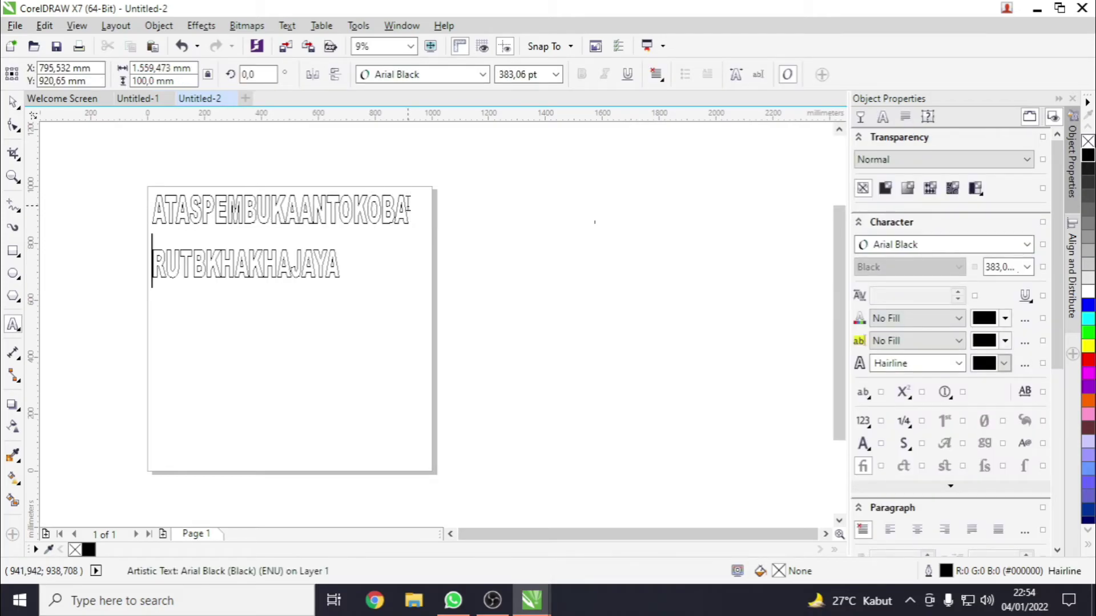
scroll(246, 243, up, 2)
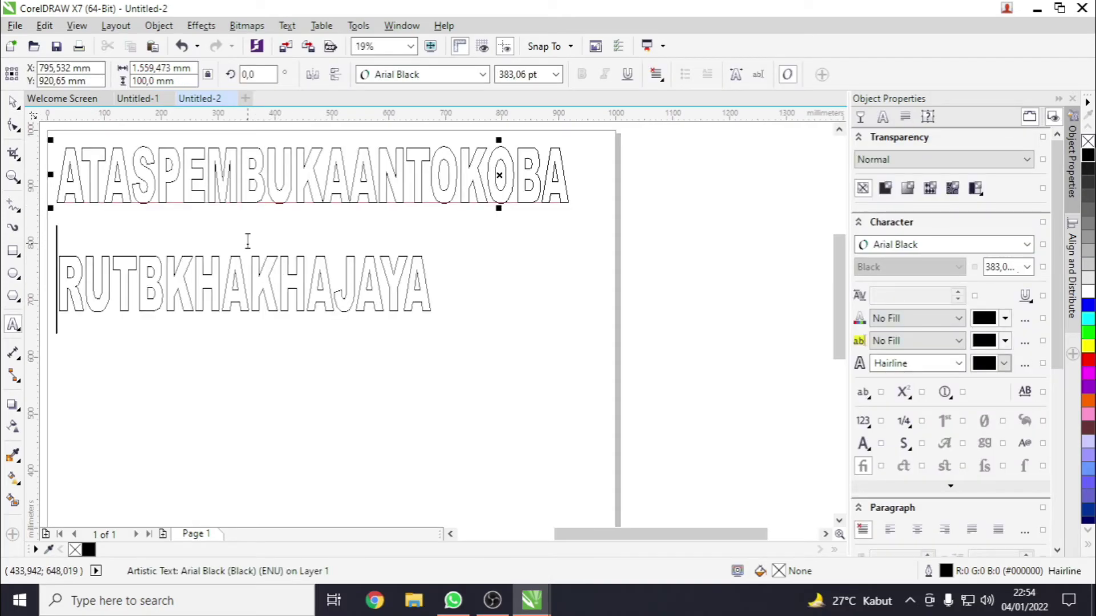
scroll(162, 205, down, 2)
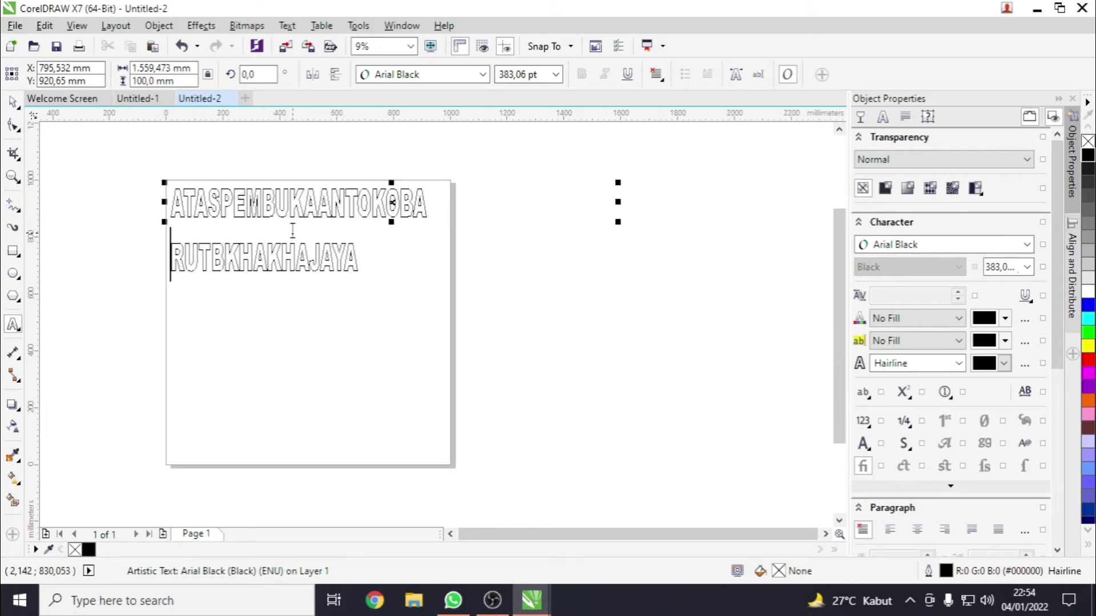
Step: Break the two lines apart and move RUTBKHAKHAJAYA up close beneath the first line, at about X 361 mm, Y 815 mm
key(ctrl+space)
scroll(238, 266, up, 2)
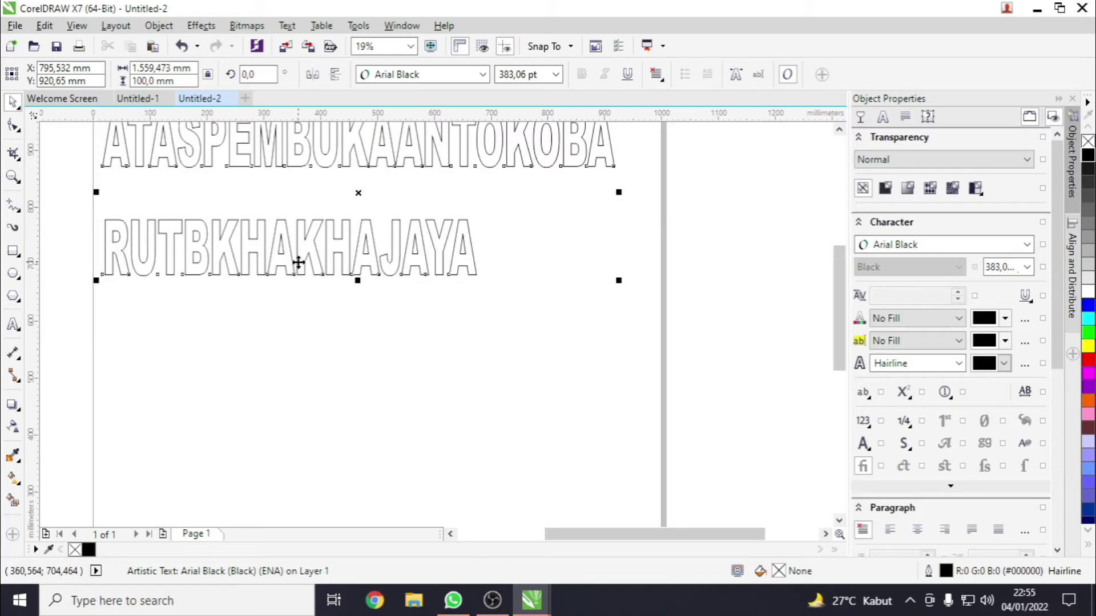
click(274, 293)
click(280, 239)
drag(282, 240, 290, 191)
scroll(290, 191, down, 2)
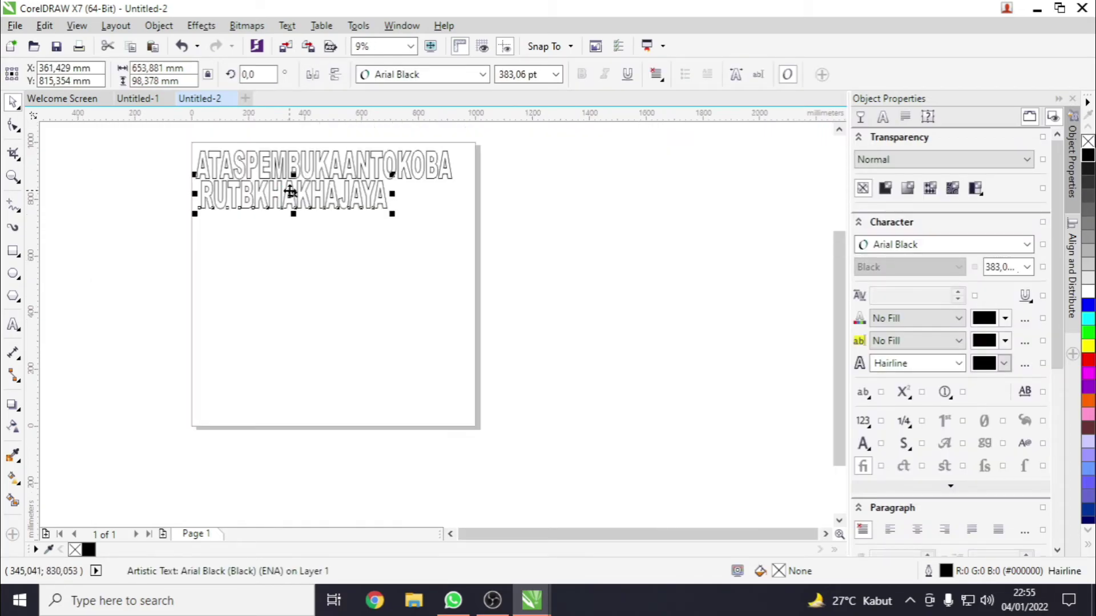
Step: Align the left edges of the two Arial Black text lines and select both lines
scroll(266, 140, up, 2)
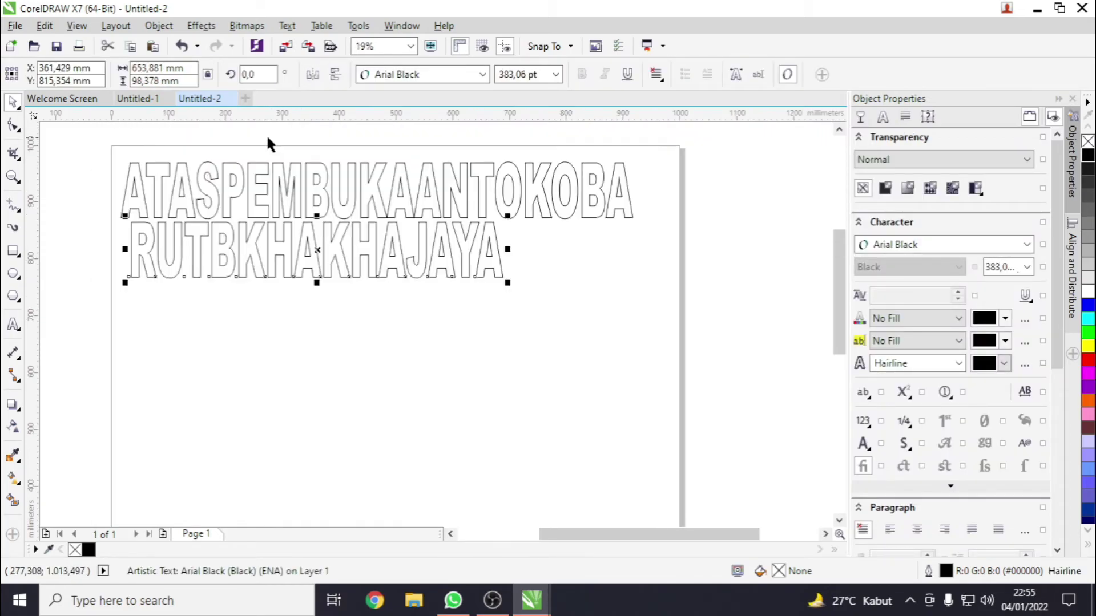
shift+click(250, 196)
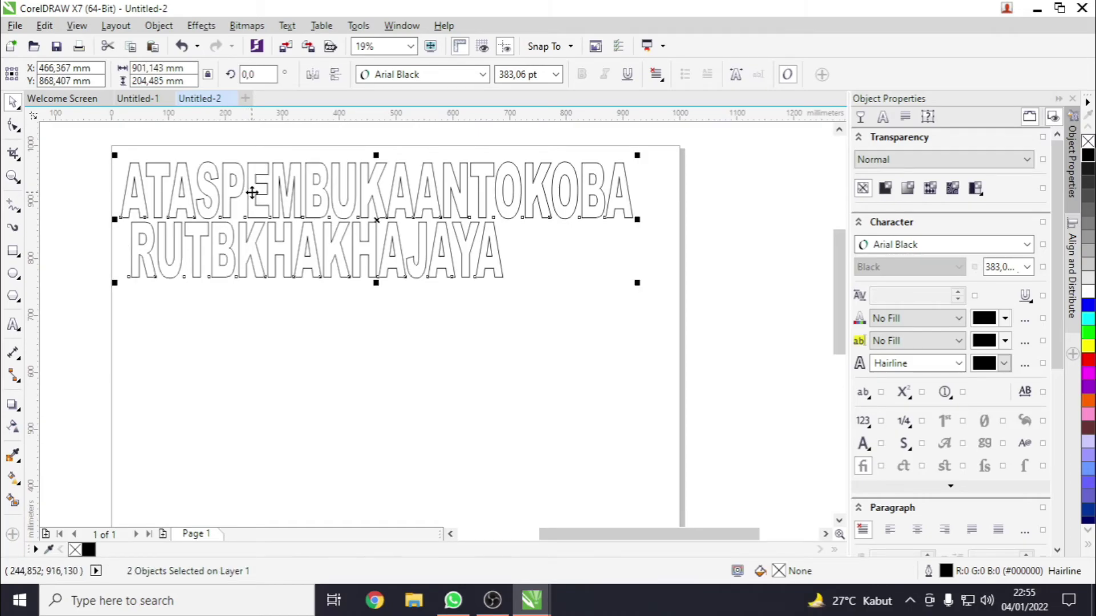
key(l)
click(512, 311)
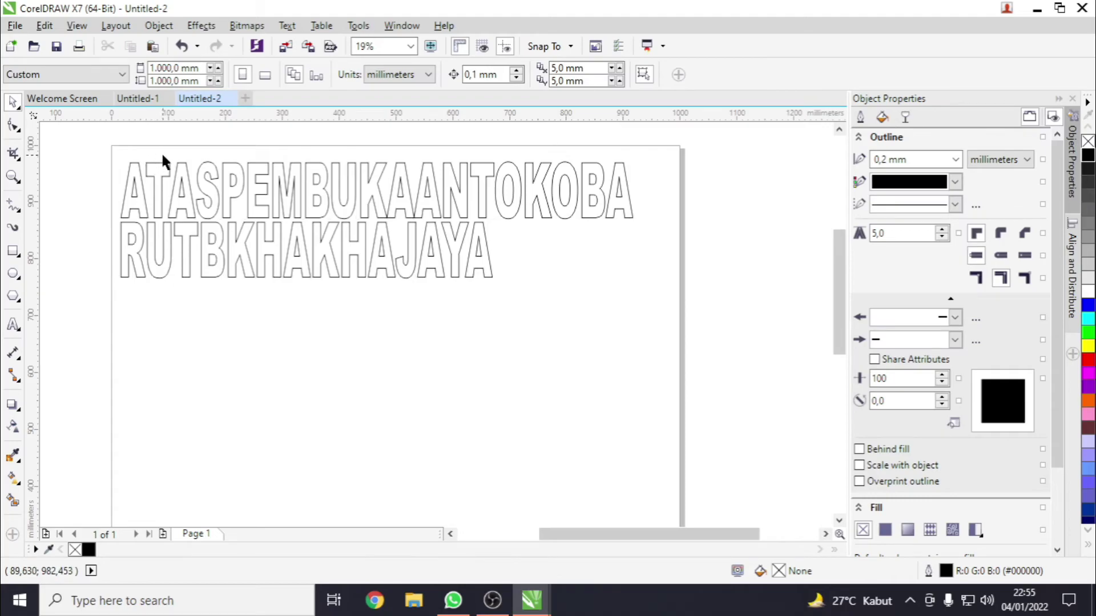
scroll(267, 297, down, 2)
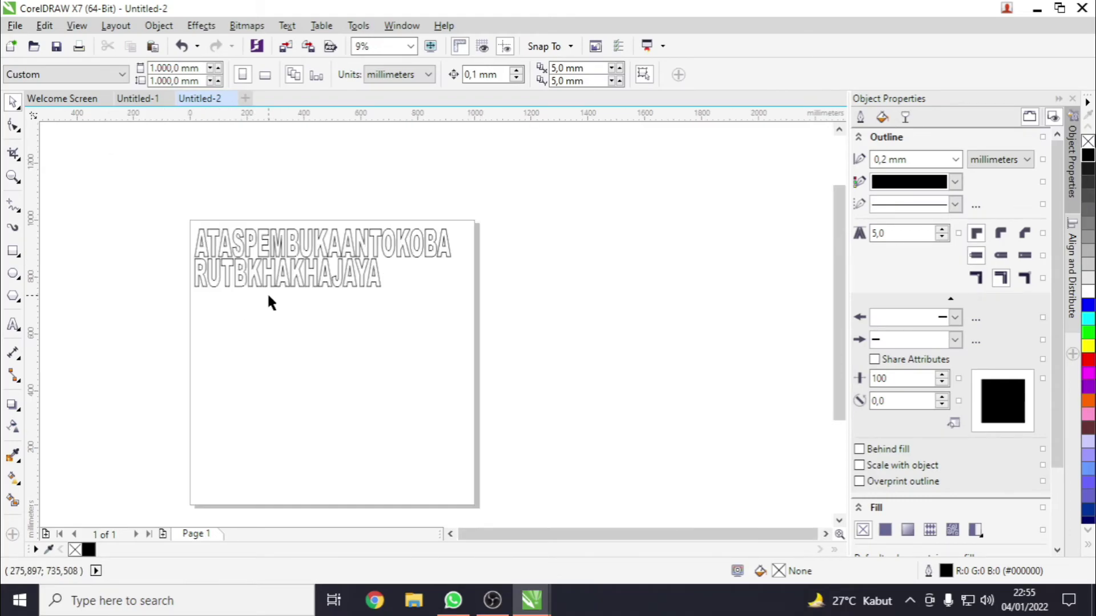
drag(137, 162, 547, 385)
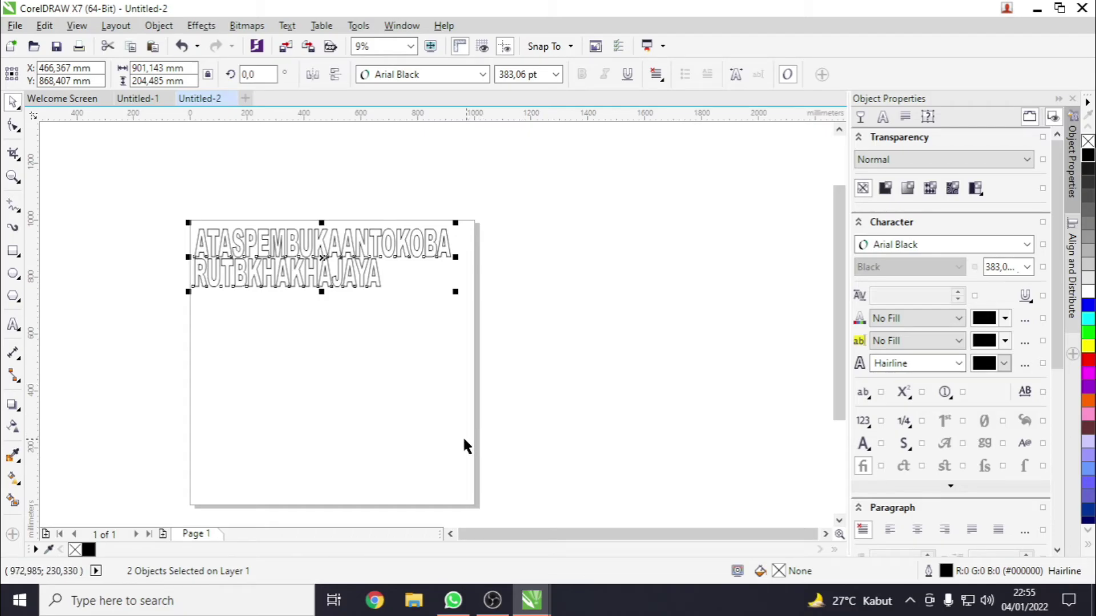
Step: Start exporting the Untitled-1 document and choose the folder D:\Logo\Master CNC\Huruf Mesin CNC SVG as the destination
click(137, 99)
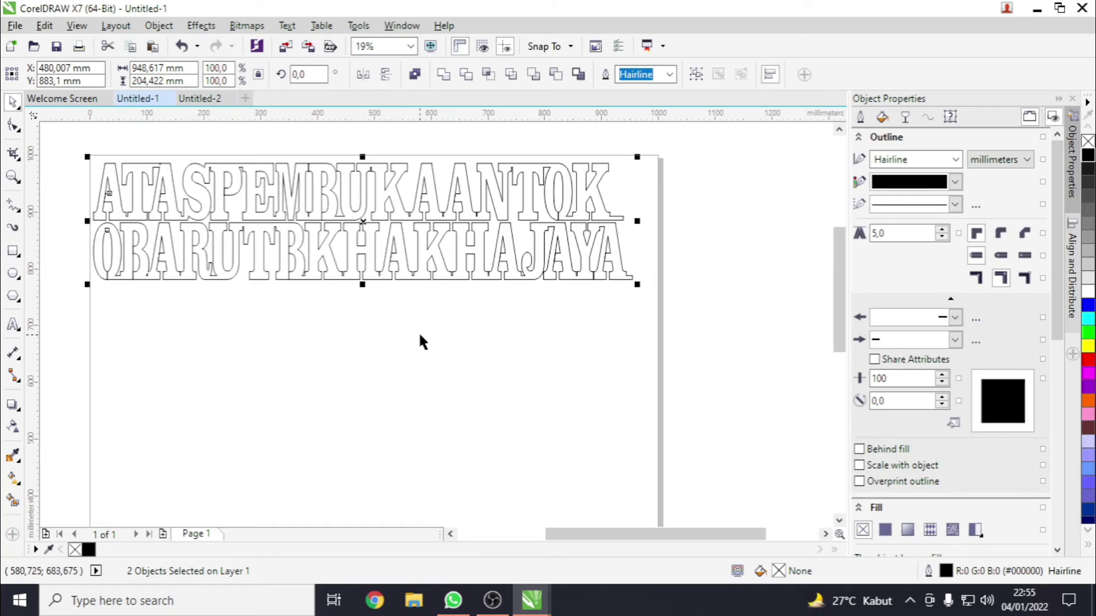
scroll(422, 325, down, 2)
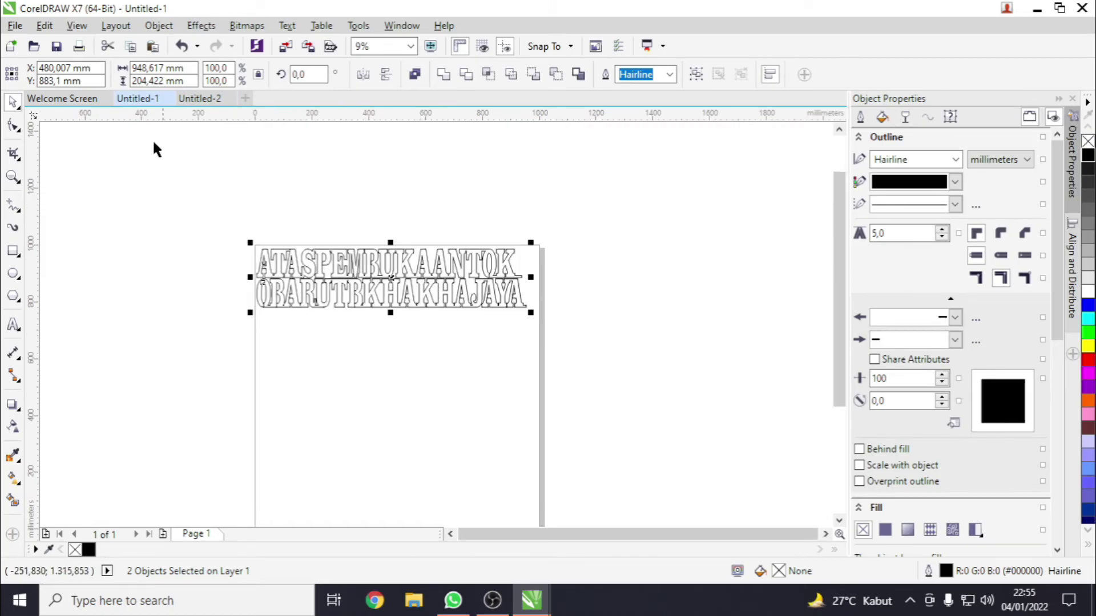
click(15, 26)
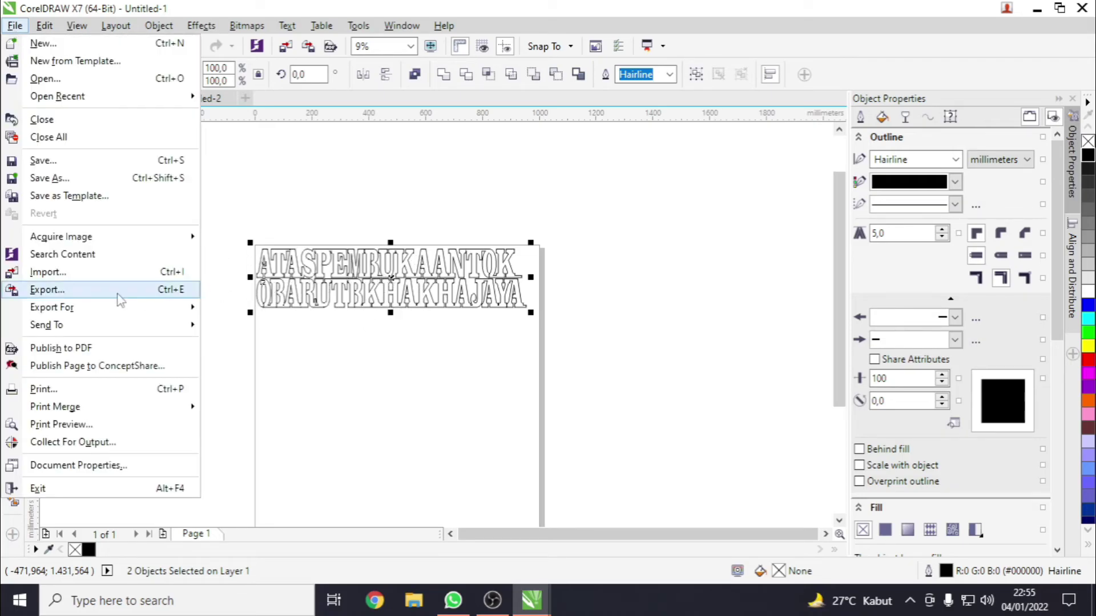
click(46, 291)
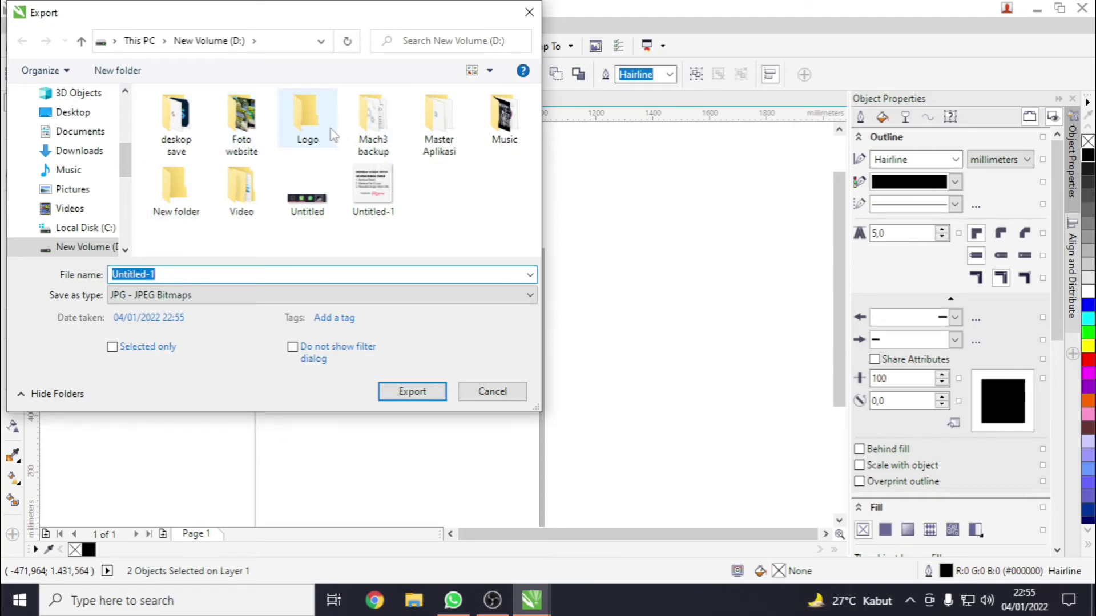
click(81, 249)
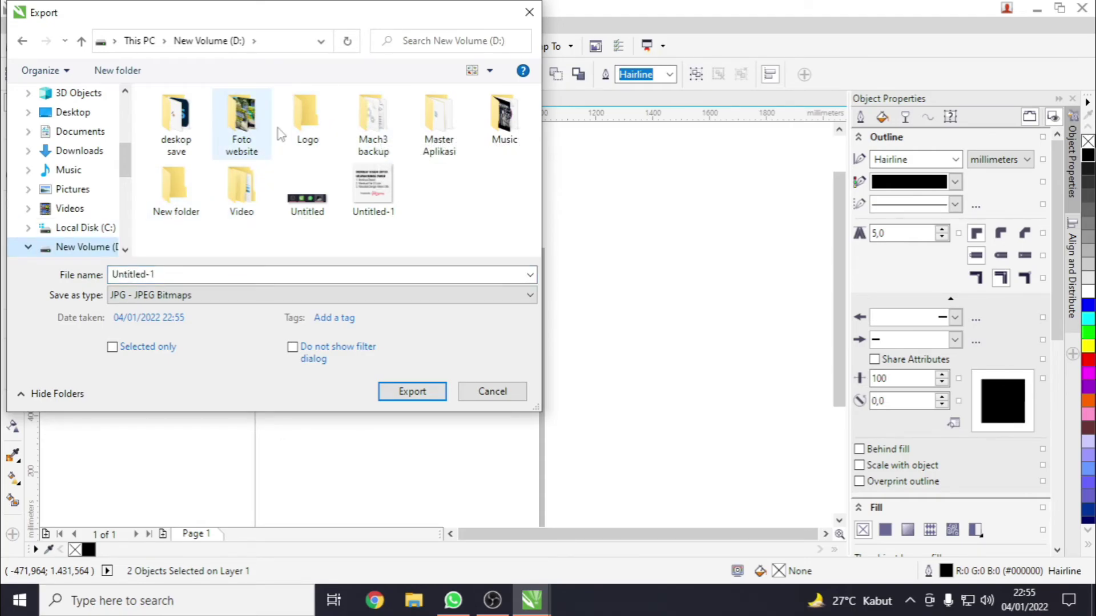
double_click(306, 117)
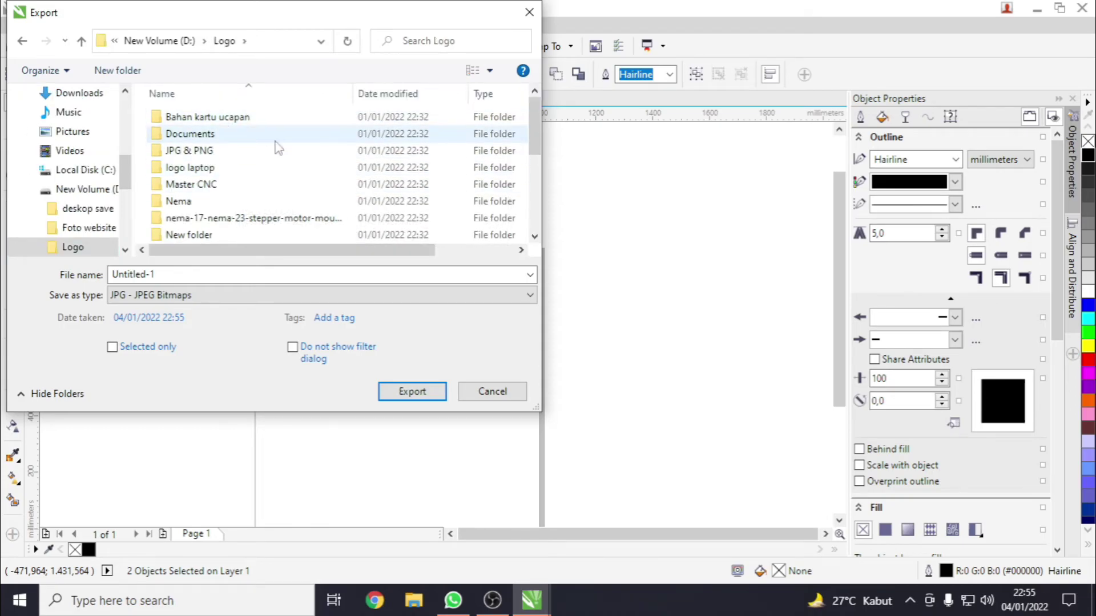
scroll(247, 186, down, 1)
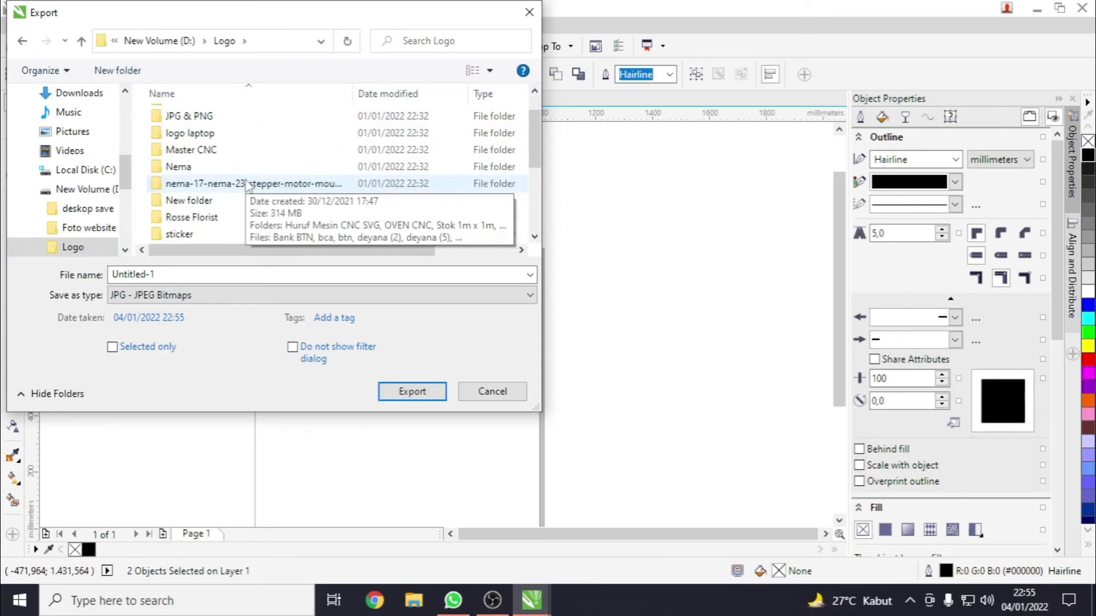
scroll(234, 182, up, 1)
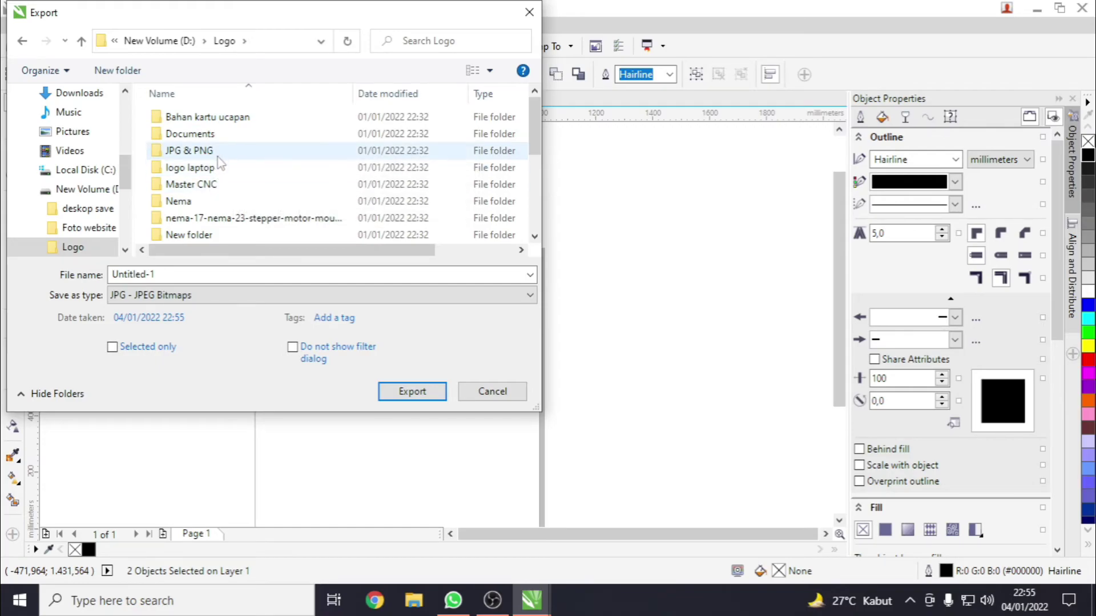
scroll(217, 157, down, 4)
scroll(218, 164, up, 2)
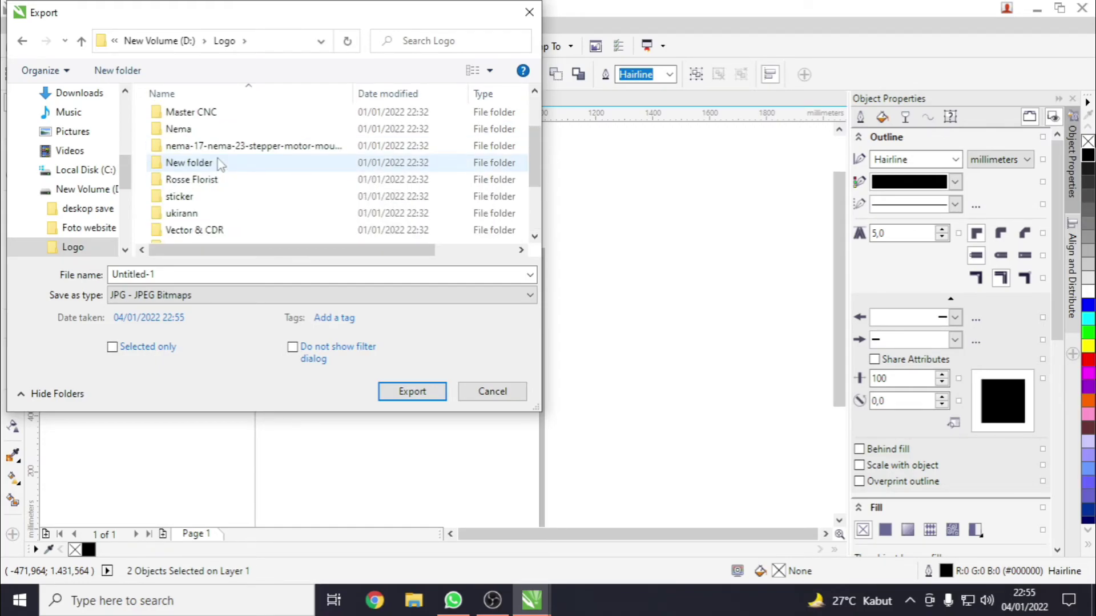
scroll(212, 182, up, 1)
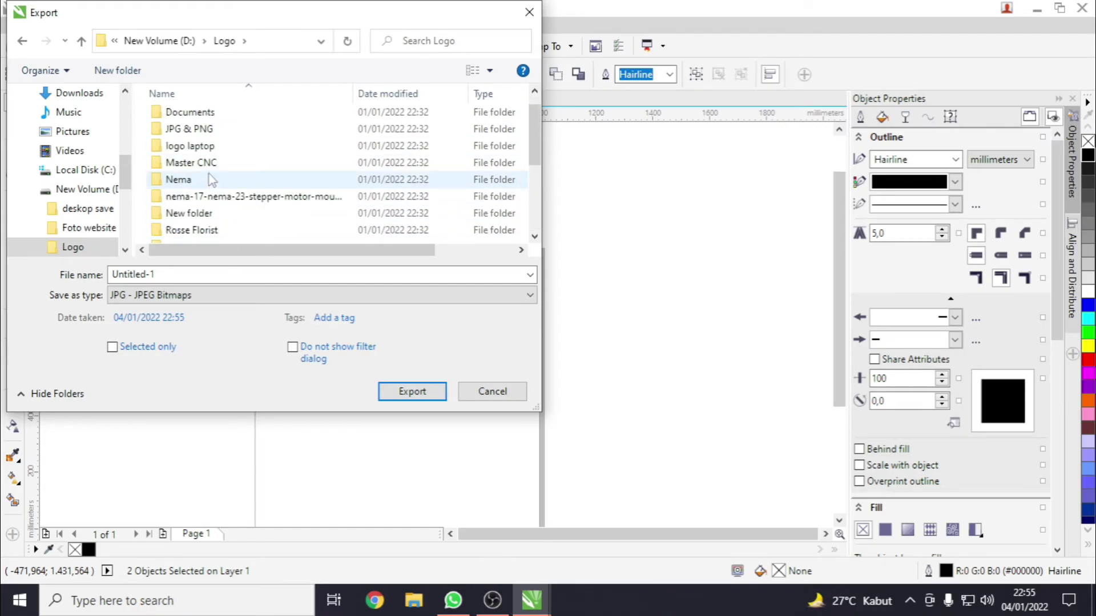
click(209, 164)
double_click(208, 163)
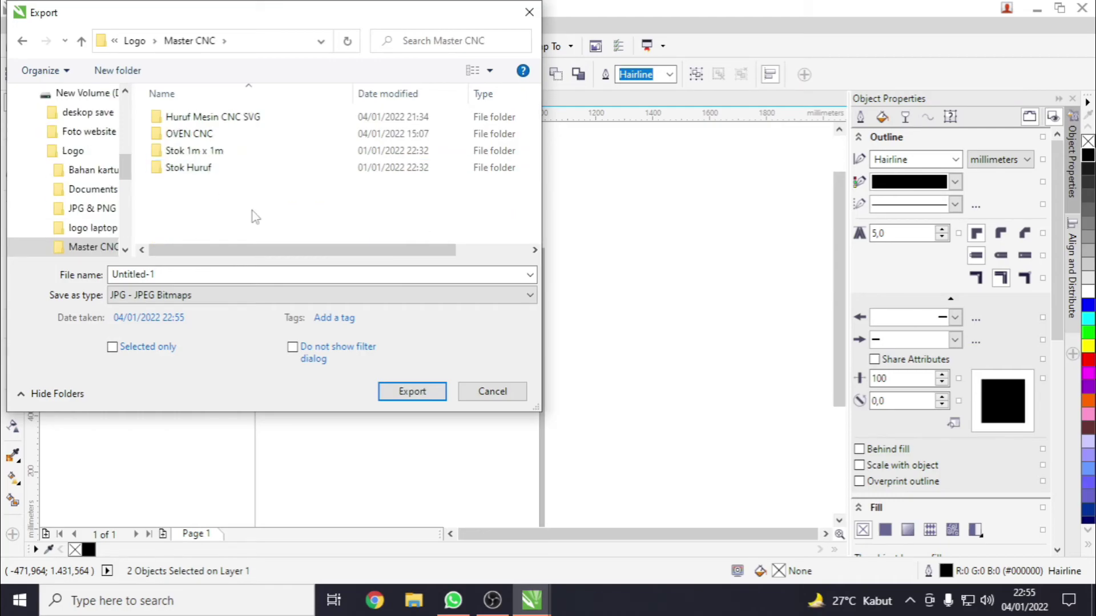
click(251, 124)
double_click(251, 123)
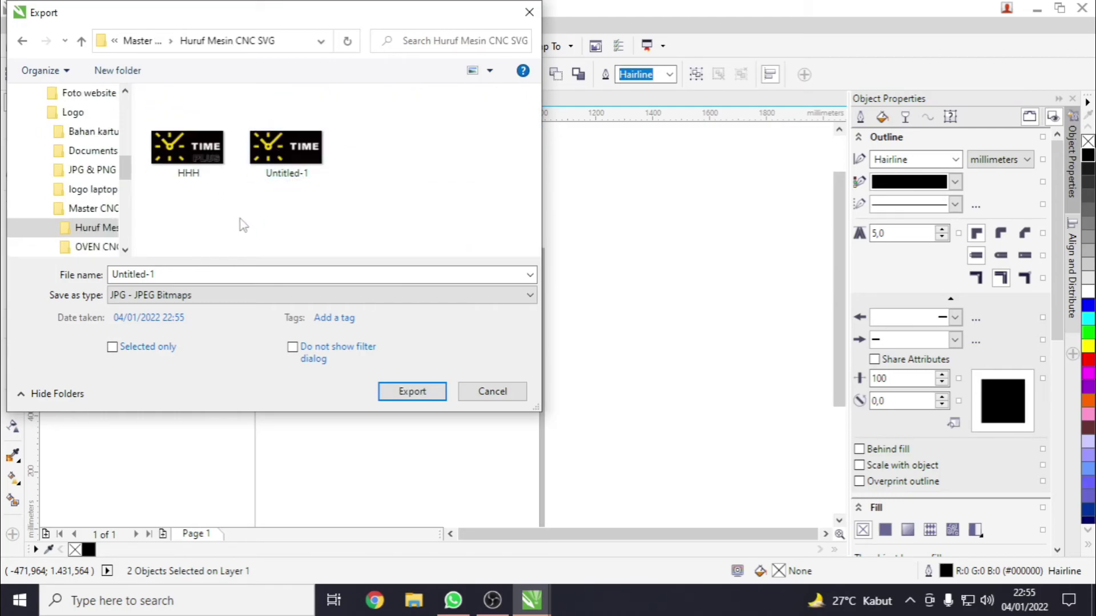
Step: Set the export format to SVG - Scalable Vector Graphics and name the file latihan 1
click(206, 295)
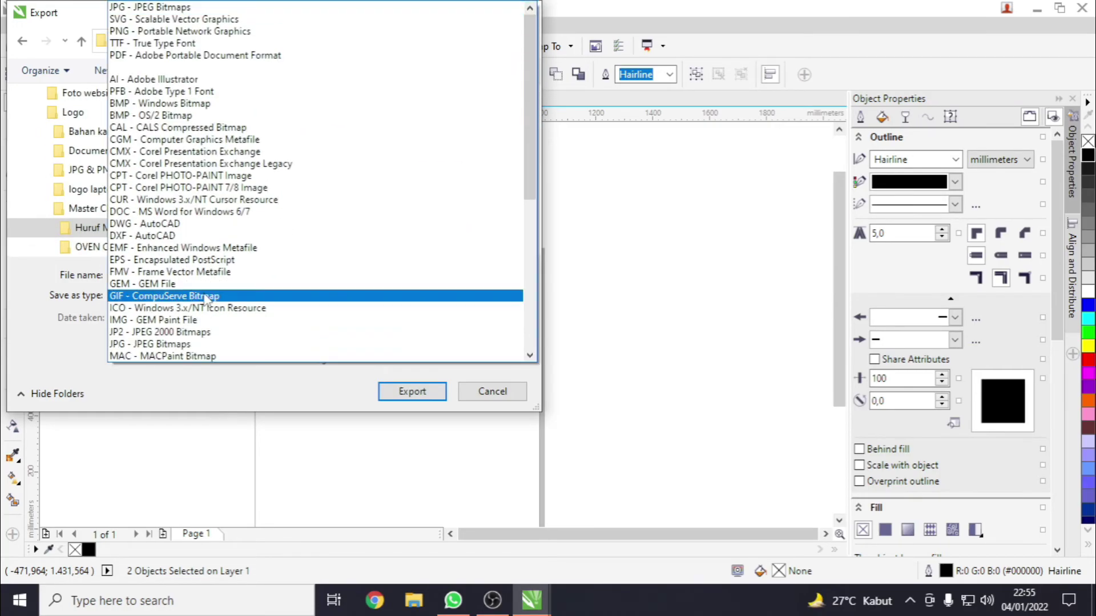
click(209, 23)
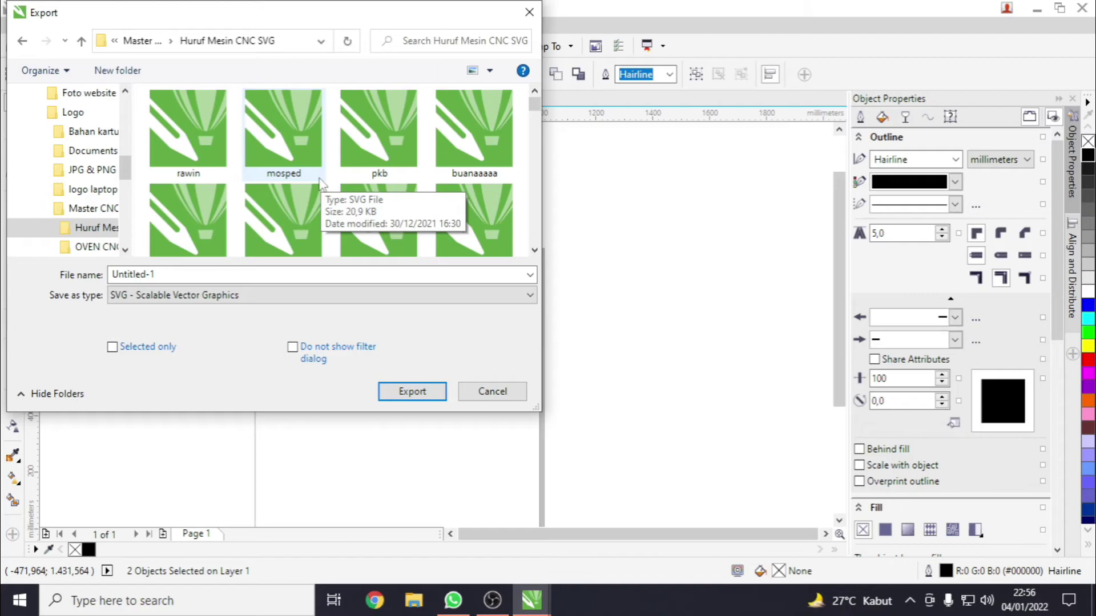
click(225, 274)
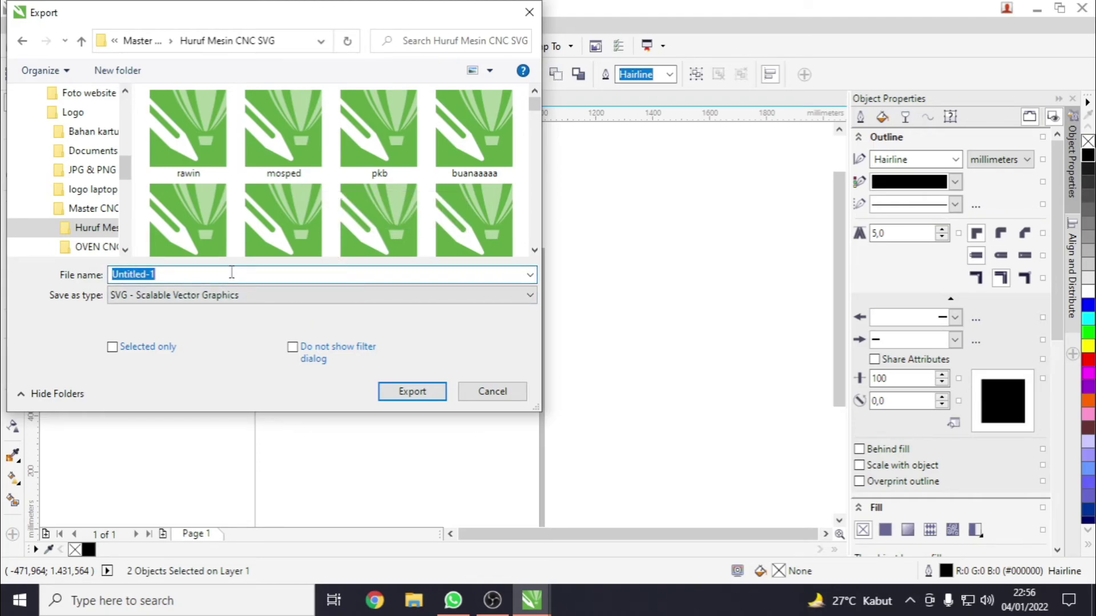
text(lat)
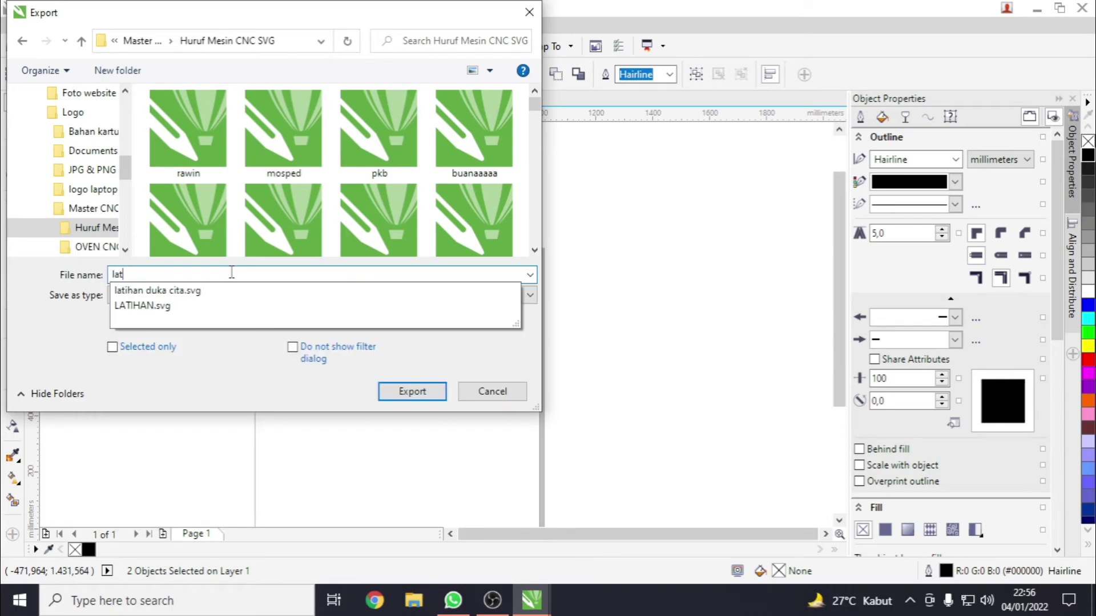
text(ihan 1)
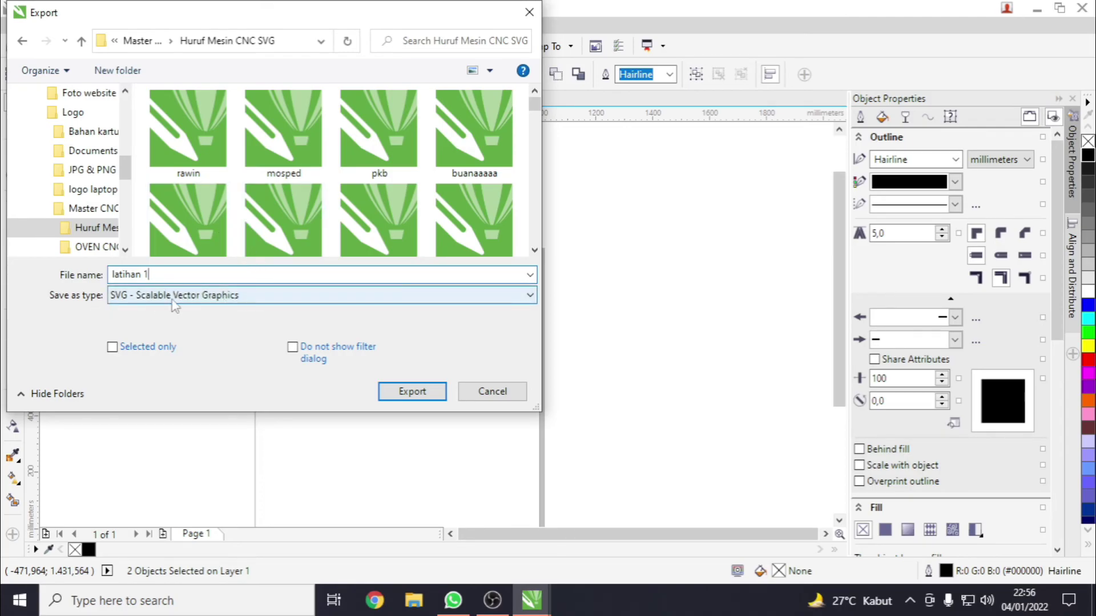
click(207, 306)
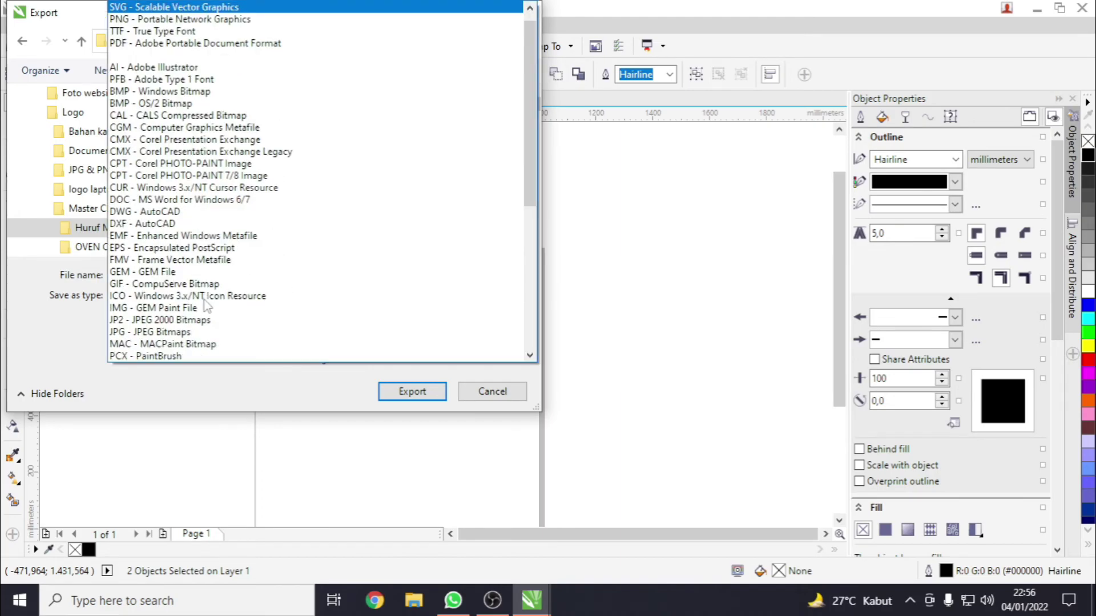
click(204, 8)
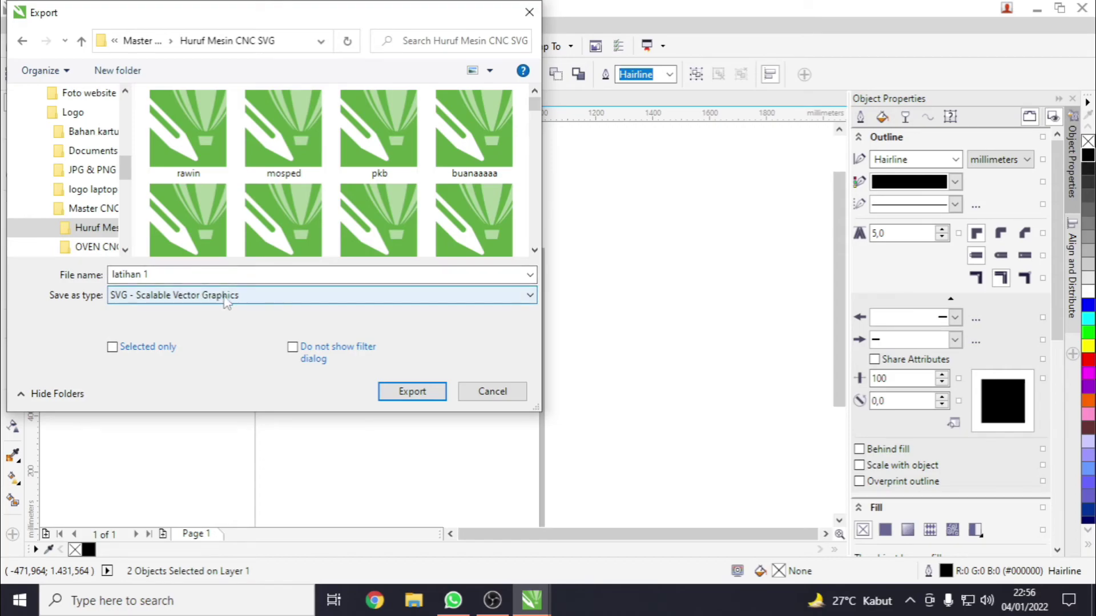
Step: Export the SVG file with its text as curves
click(413, 393)
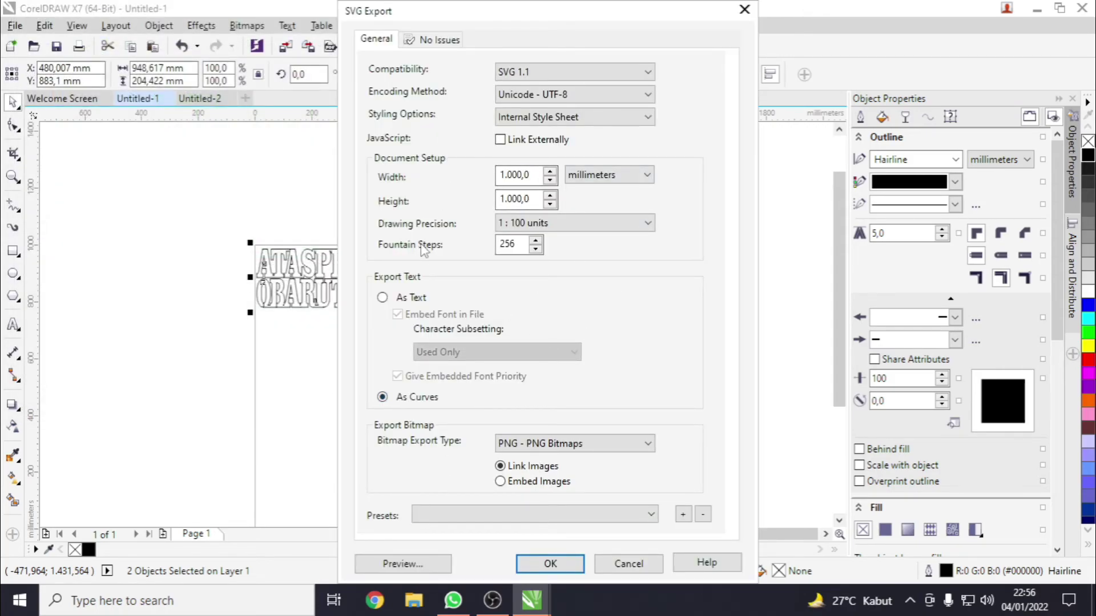
click(383, 298)
click(383, 397)
click(550, 565)
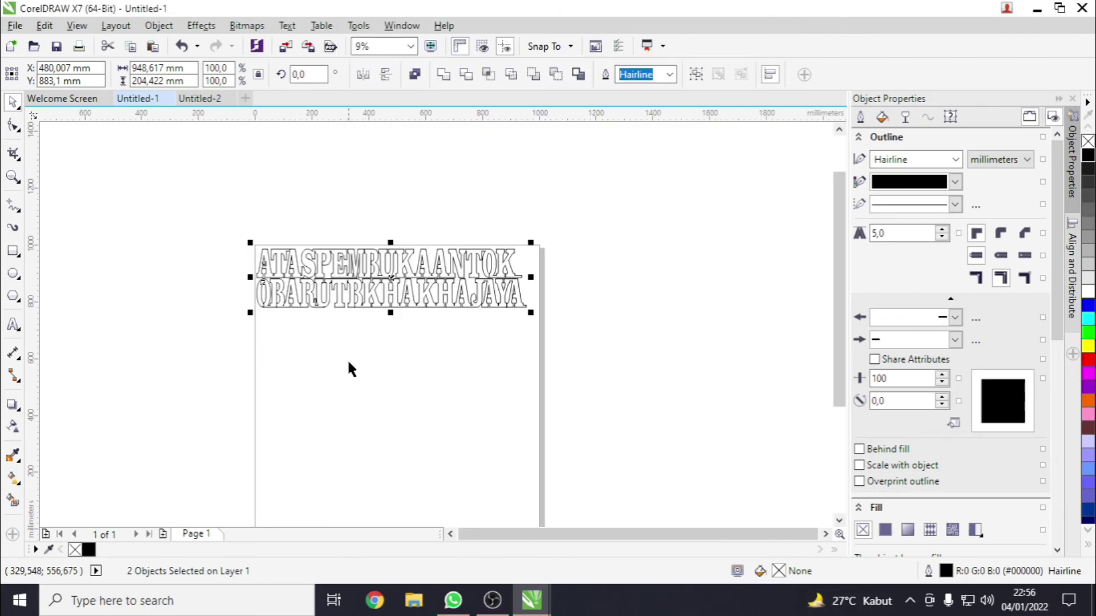
Step: Start exporting the Untitled-2 document with SVG - Scalable Vector Graphics as the file format
click(199, 99)
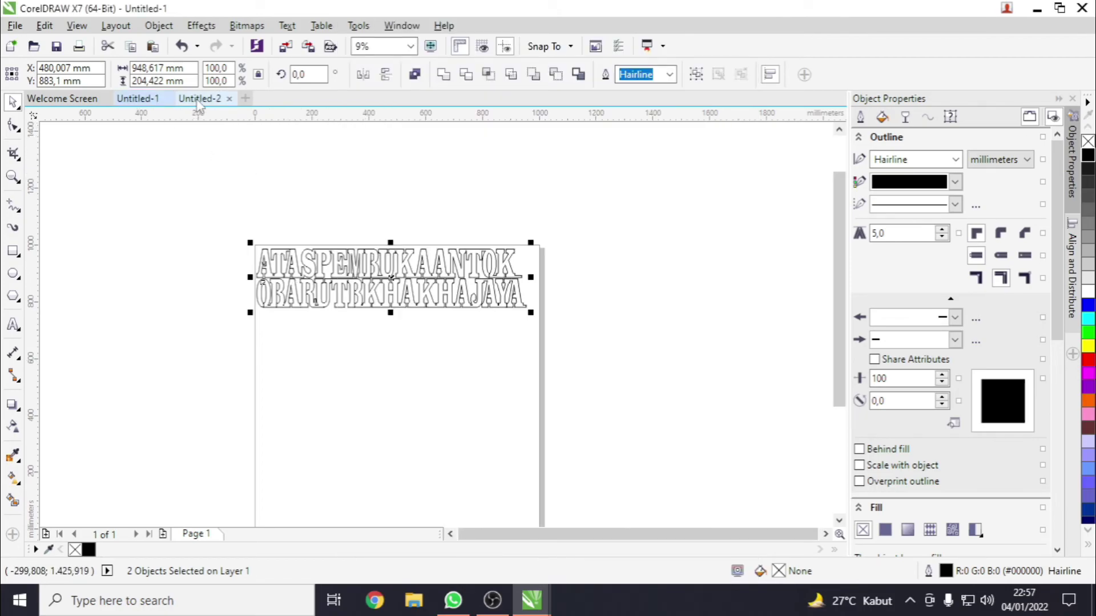
click(16, 27)
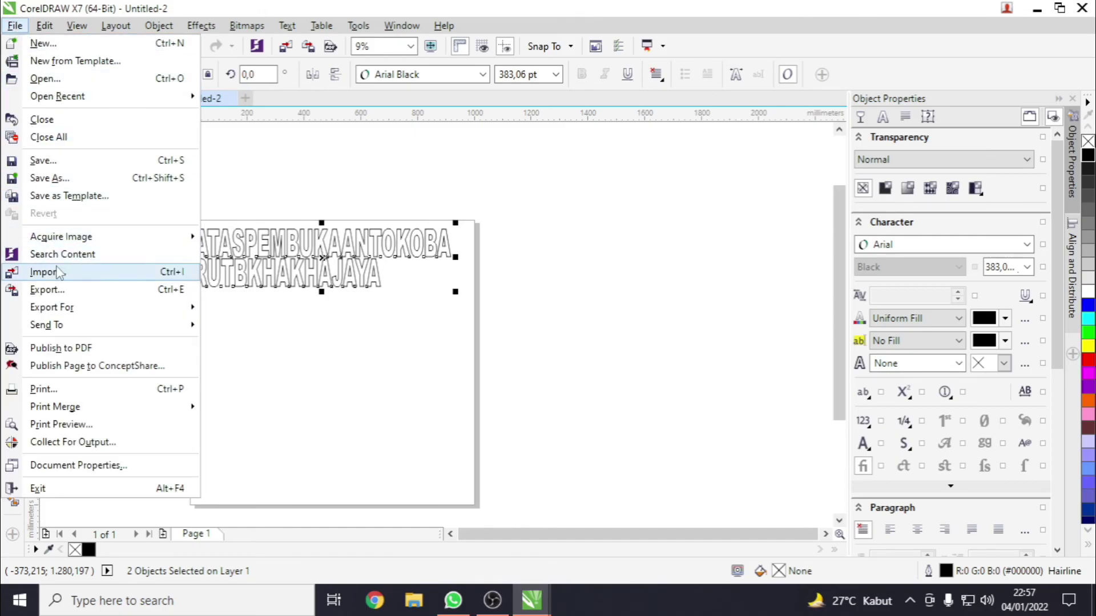
click(50, 290)
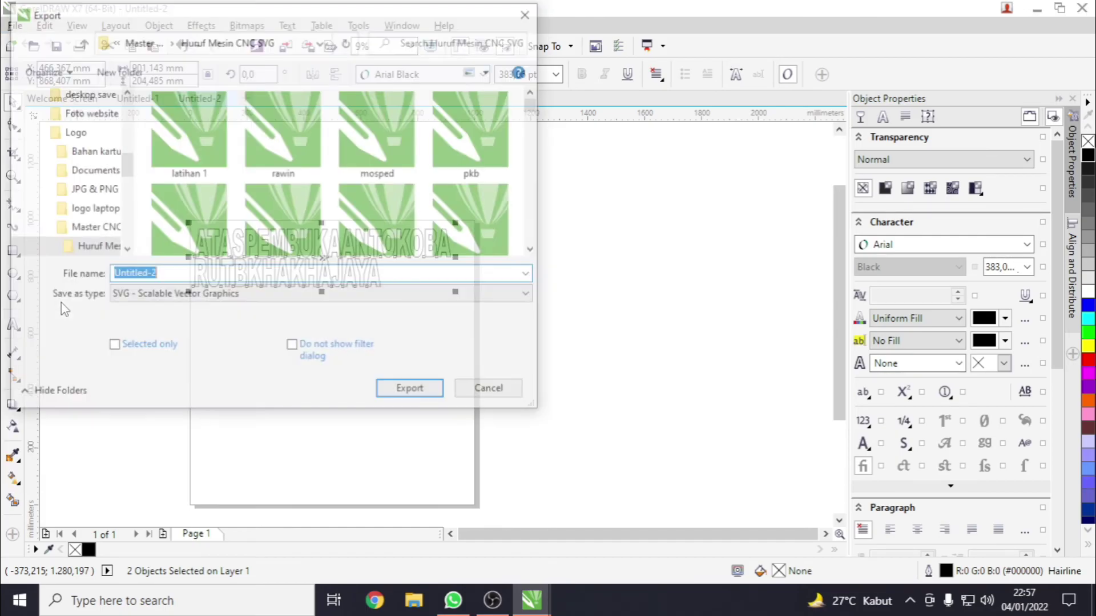
click(219, 304)
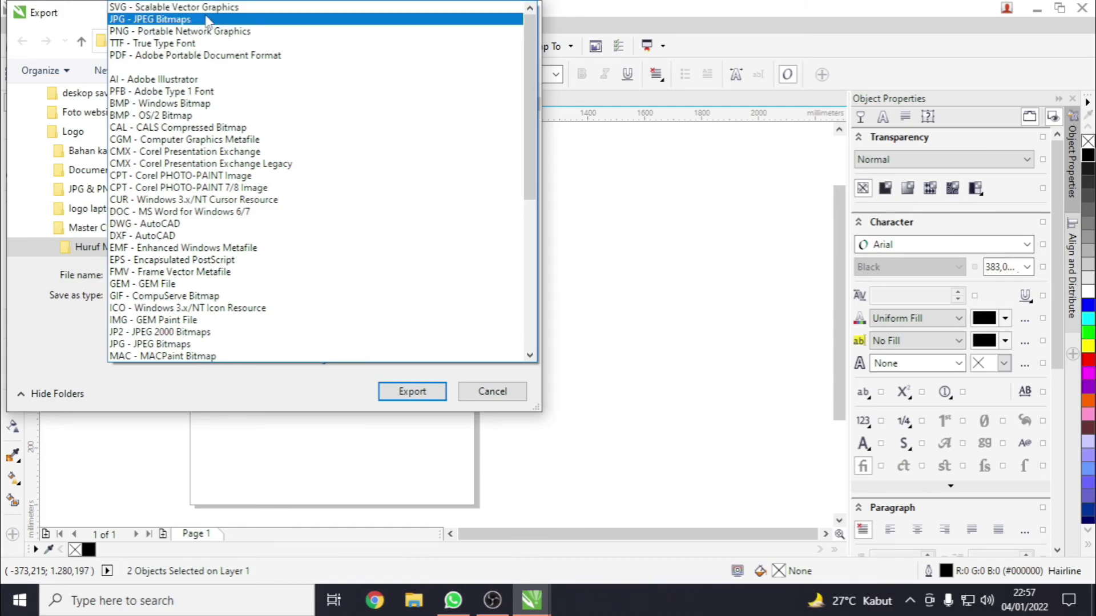
click(208, 7)
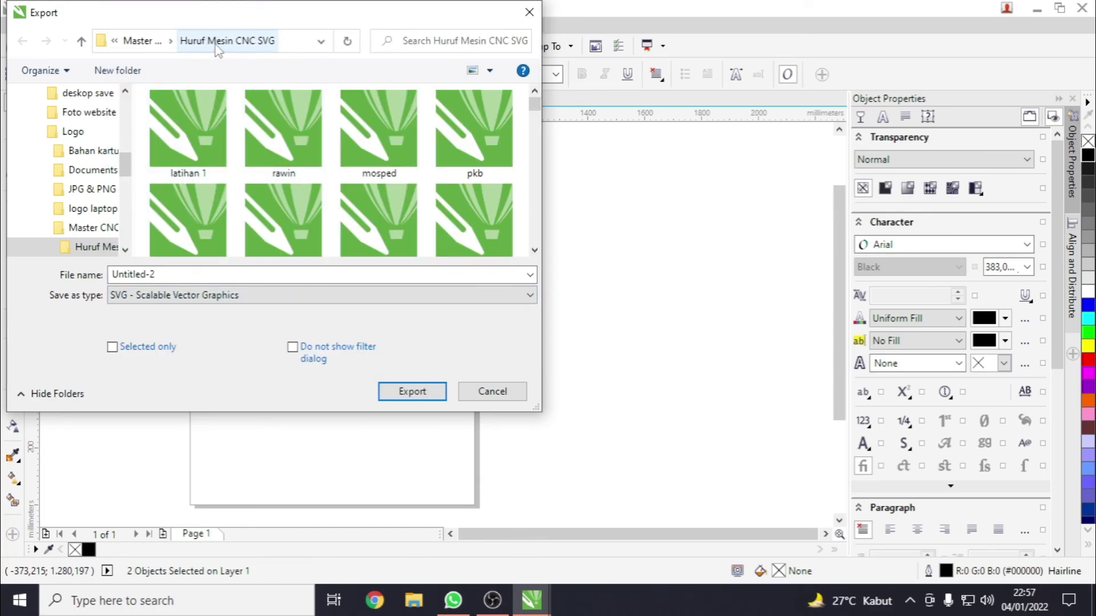
Step: Name the export file latuhan 1.1 and export it as SVG with its text as curves
double_click(163, 276)
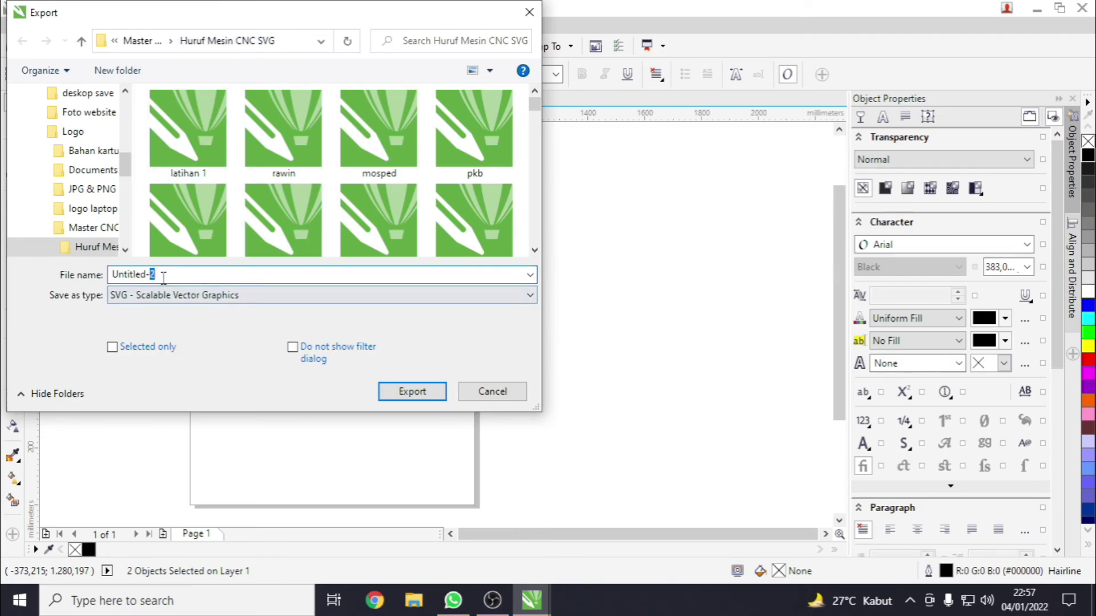
drag(186, 274, 108, 275)
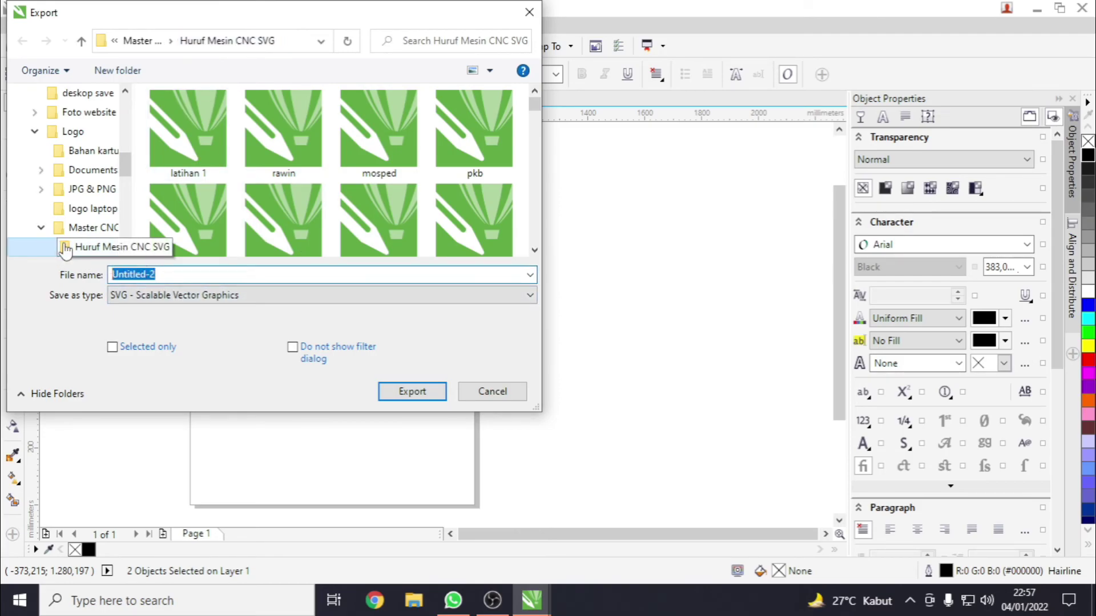
text(lat)
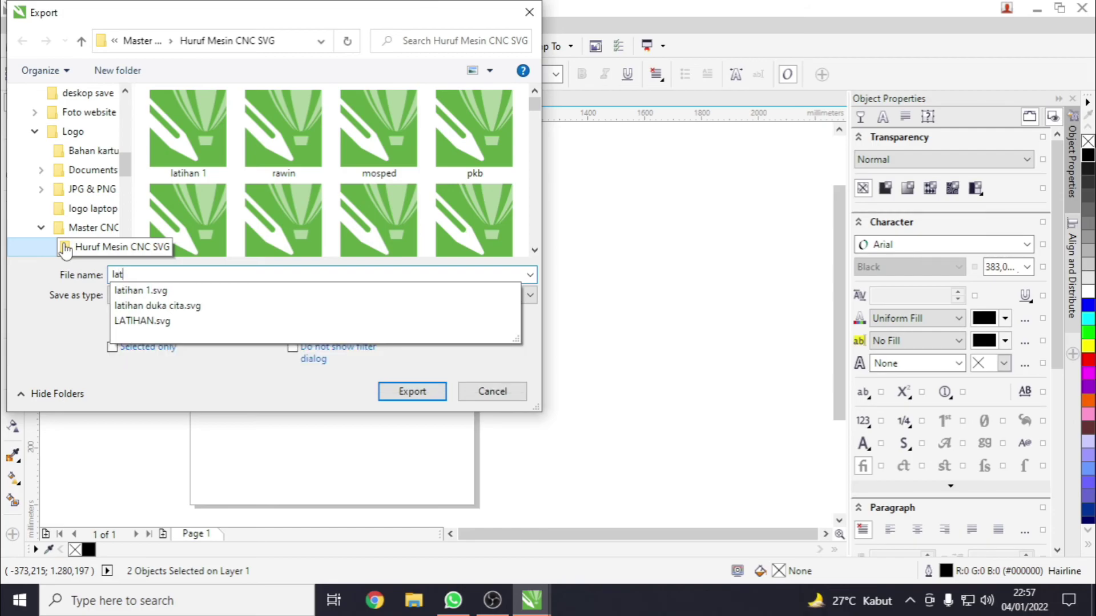
text(uhan 1)
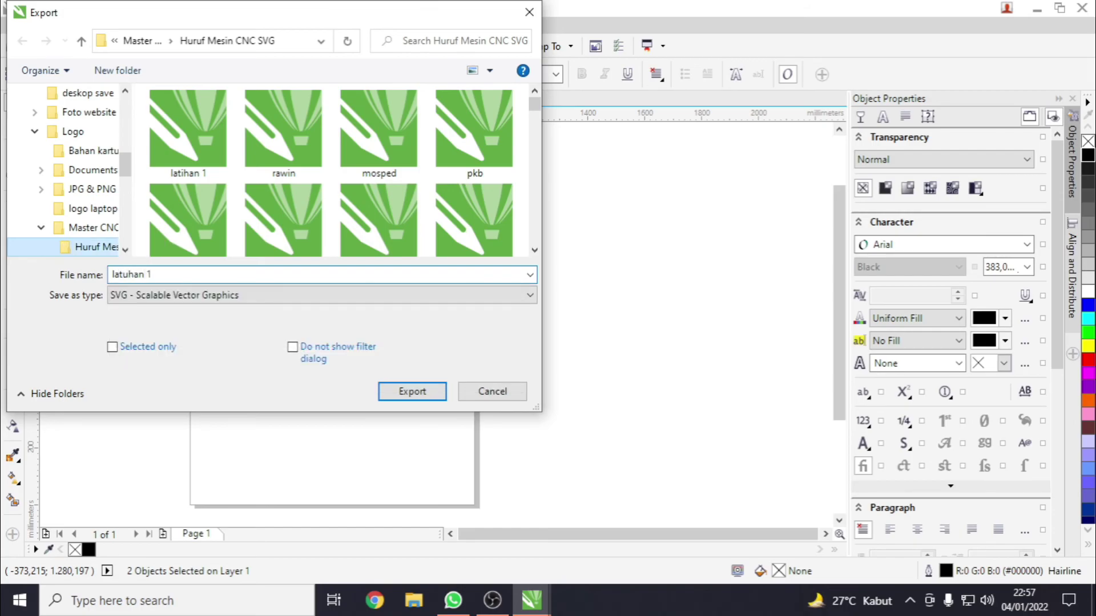
text(.1)
click(412, 392)
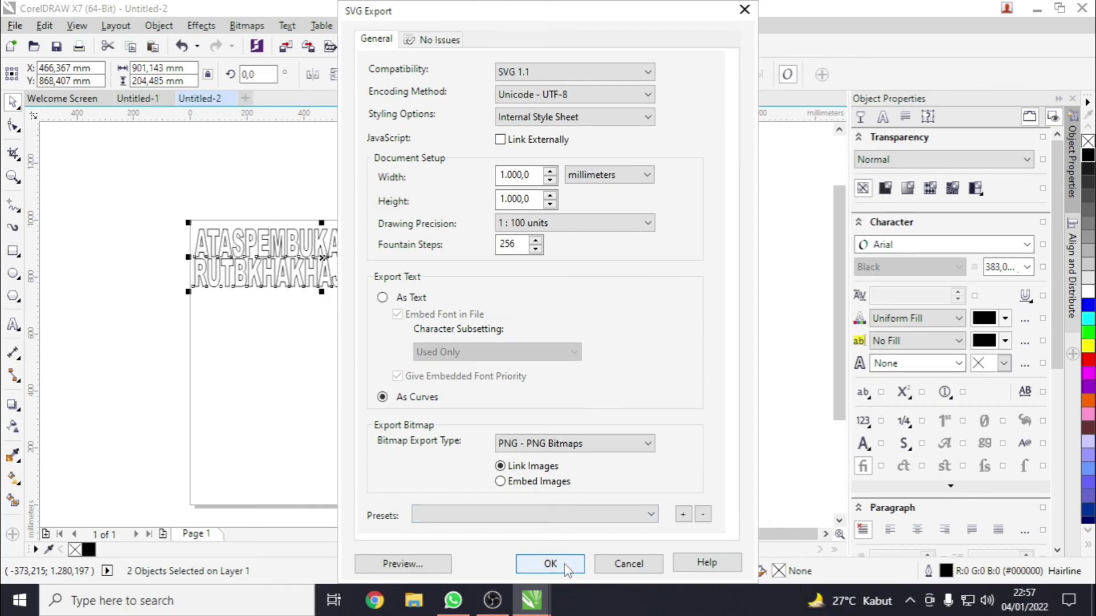
click(566, 566)
Step: Select both Arial Black text lines in the Untitled-2 document and copy them
scroll(455, 278, down, 1)
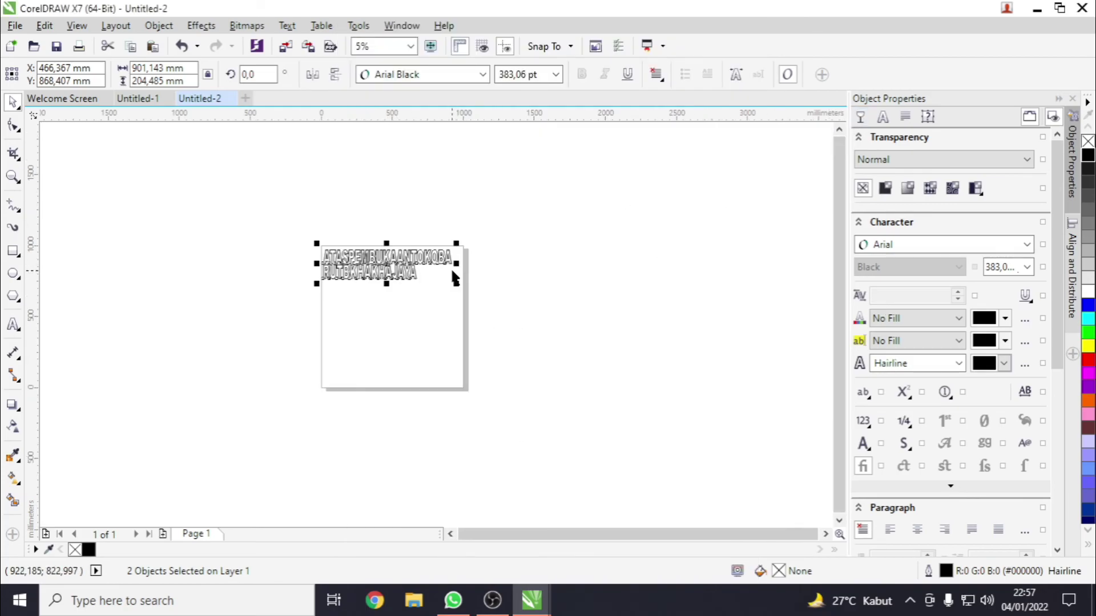
click(137, 98)
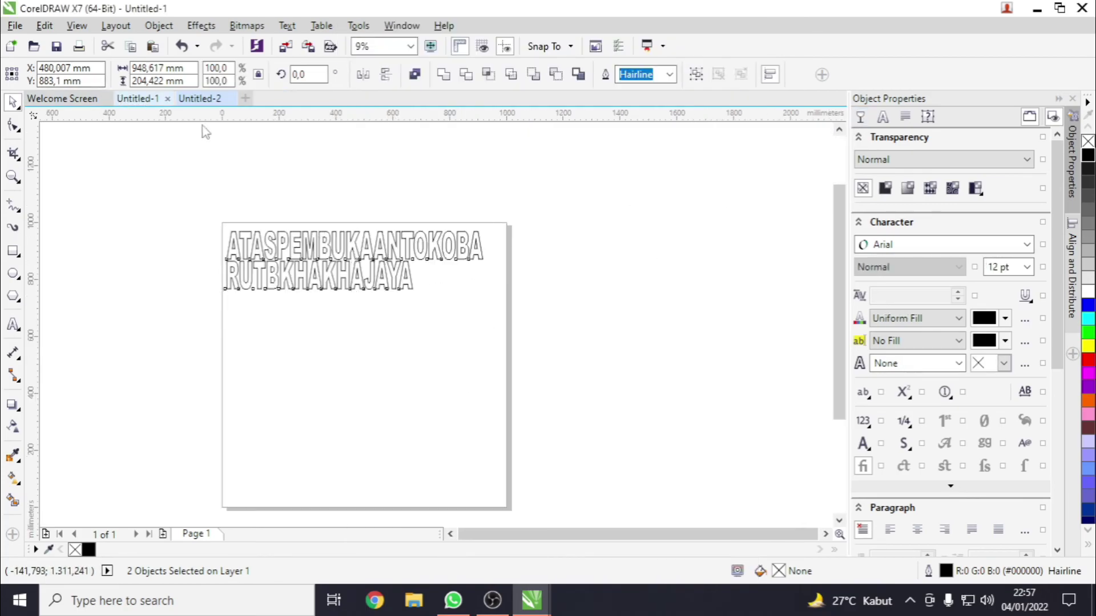
click(199, 98)
drag(571, 187, 177, 337)
right_click(302, 226)
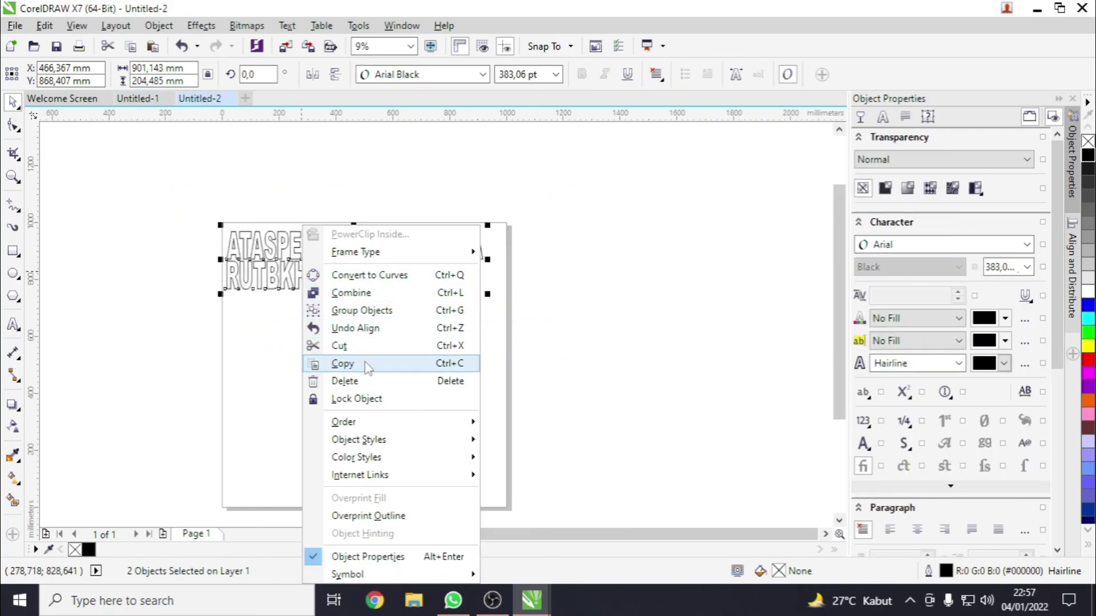
click(343, 364)
Step: Paste the copied Arial Black lines into the Untitled-1 document and place them below the A New Rosse text, leaving a gap
click(138, 98)
key(ctrl+v)
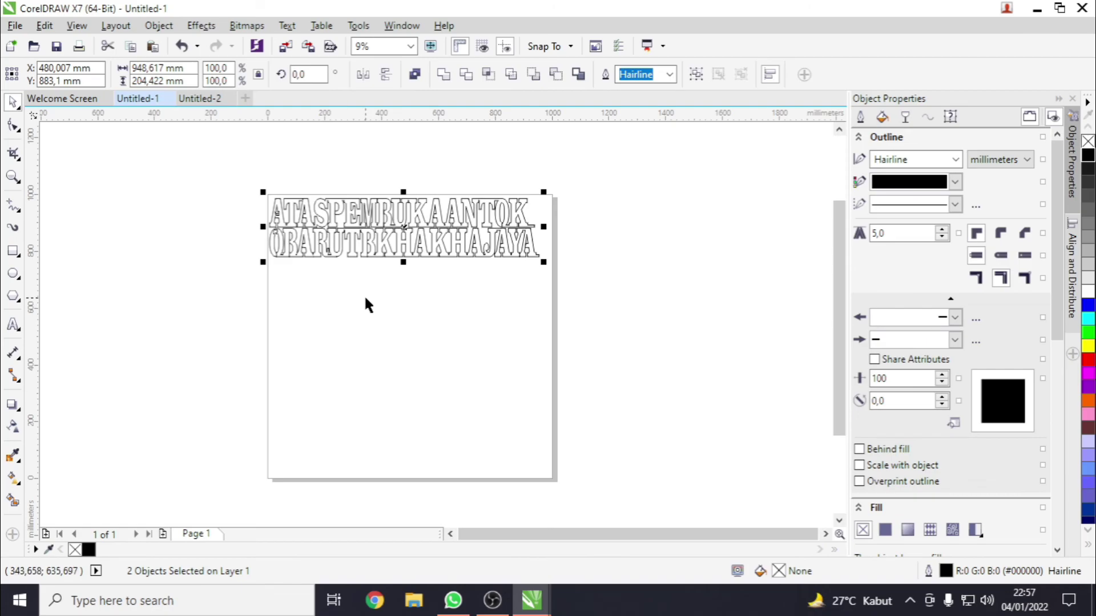
right_click(365, 298)
click(403, 402)
drag(399, 220, 399, 308)
click(619, 196)
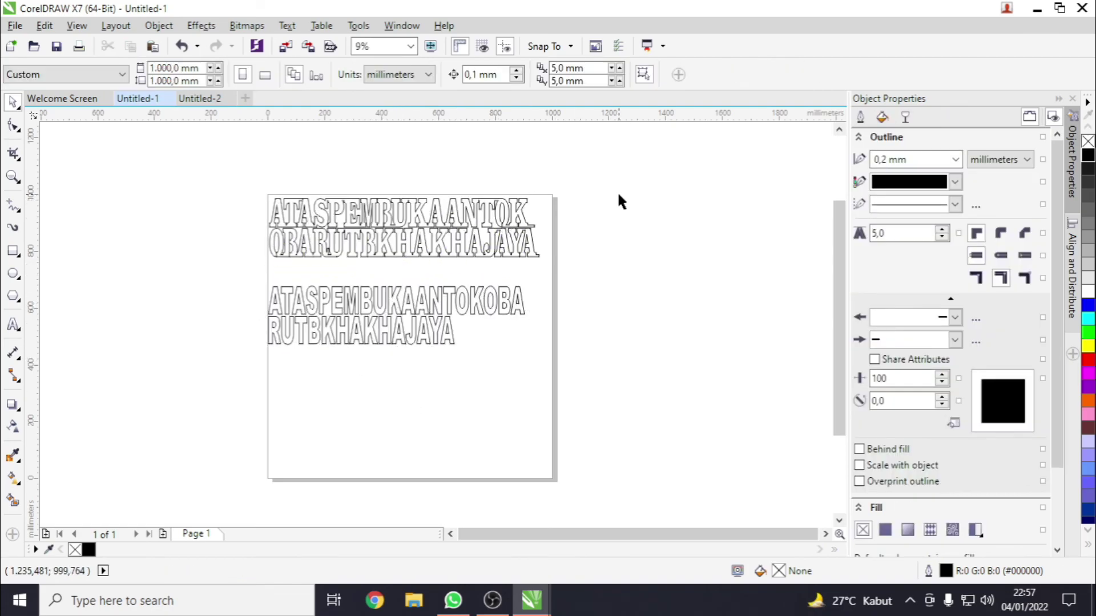